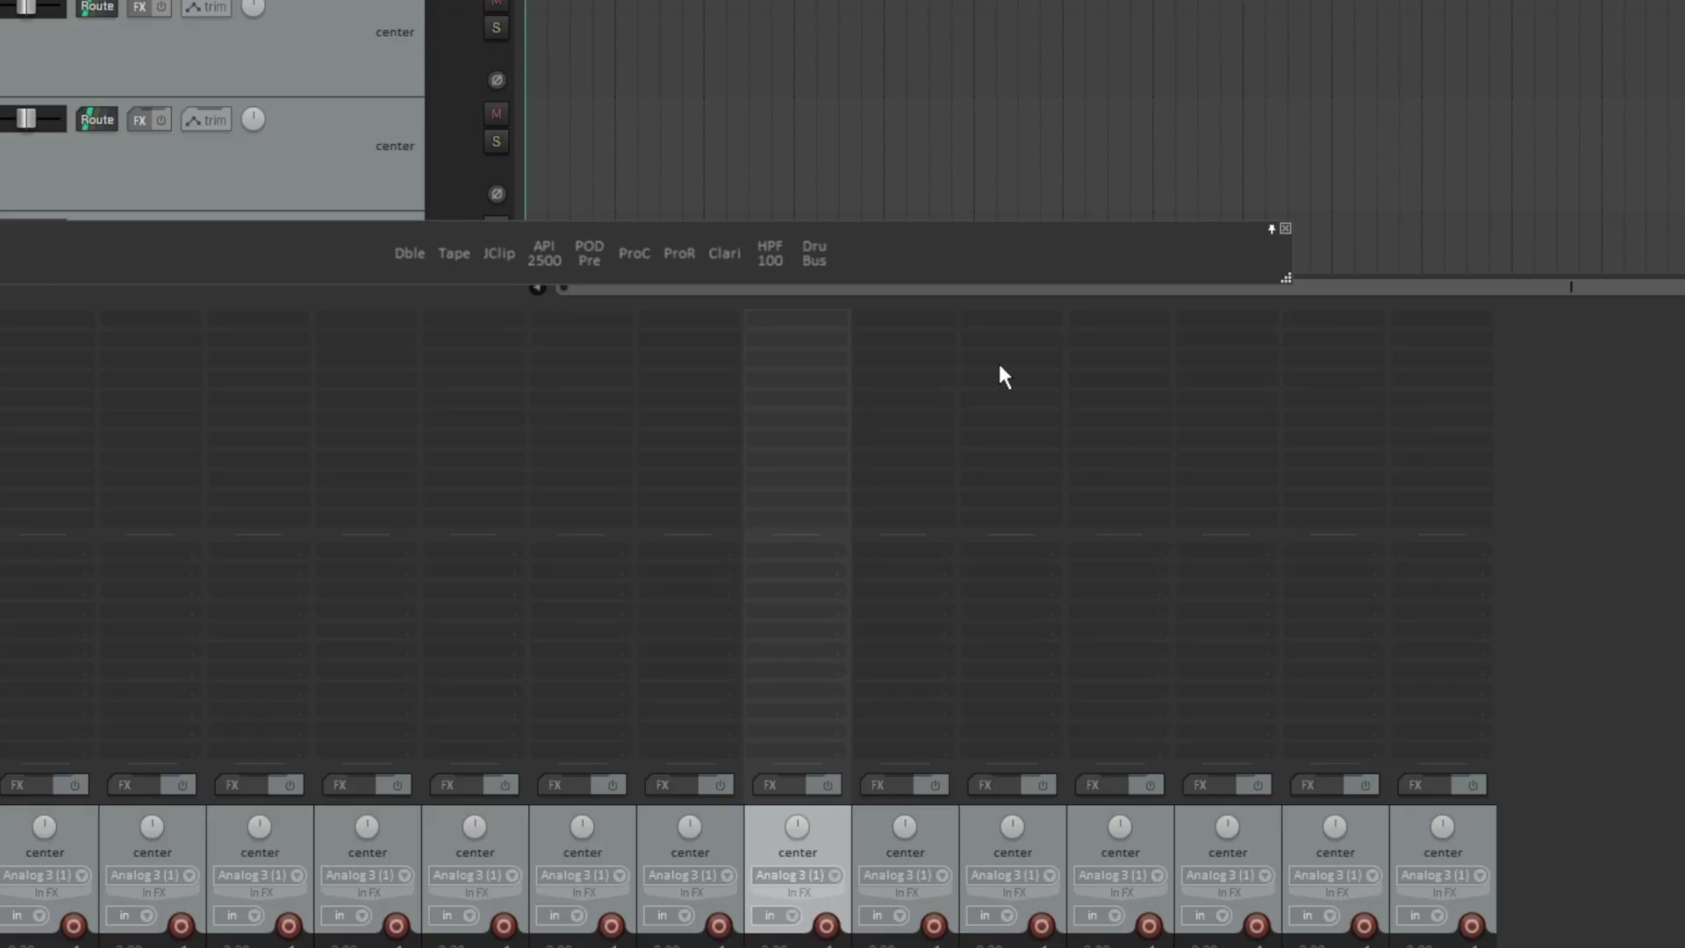
Step: Insert the Dru Bus chain on the selected track and run Distribute FX chains in the four-track project
{"action": "left_click", "coordinate": [808, 249]}
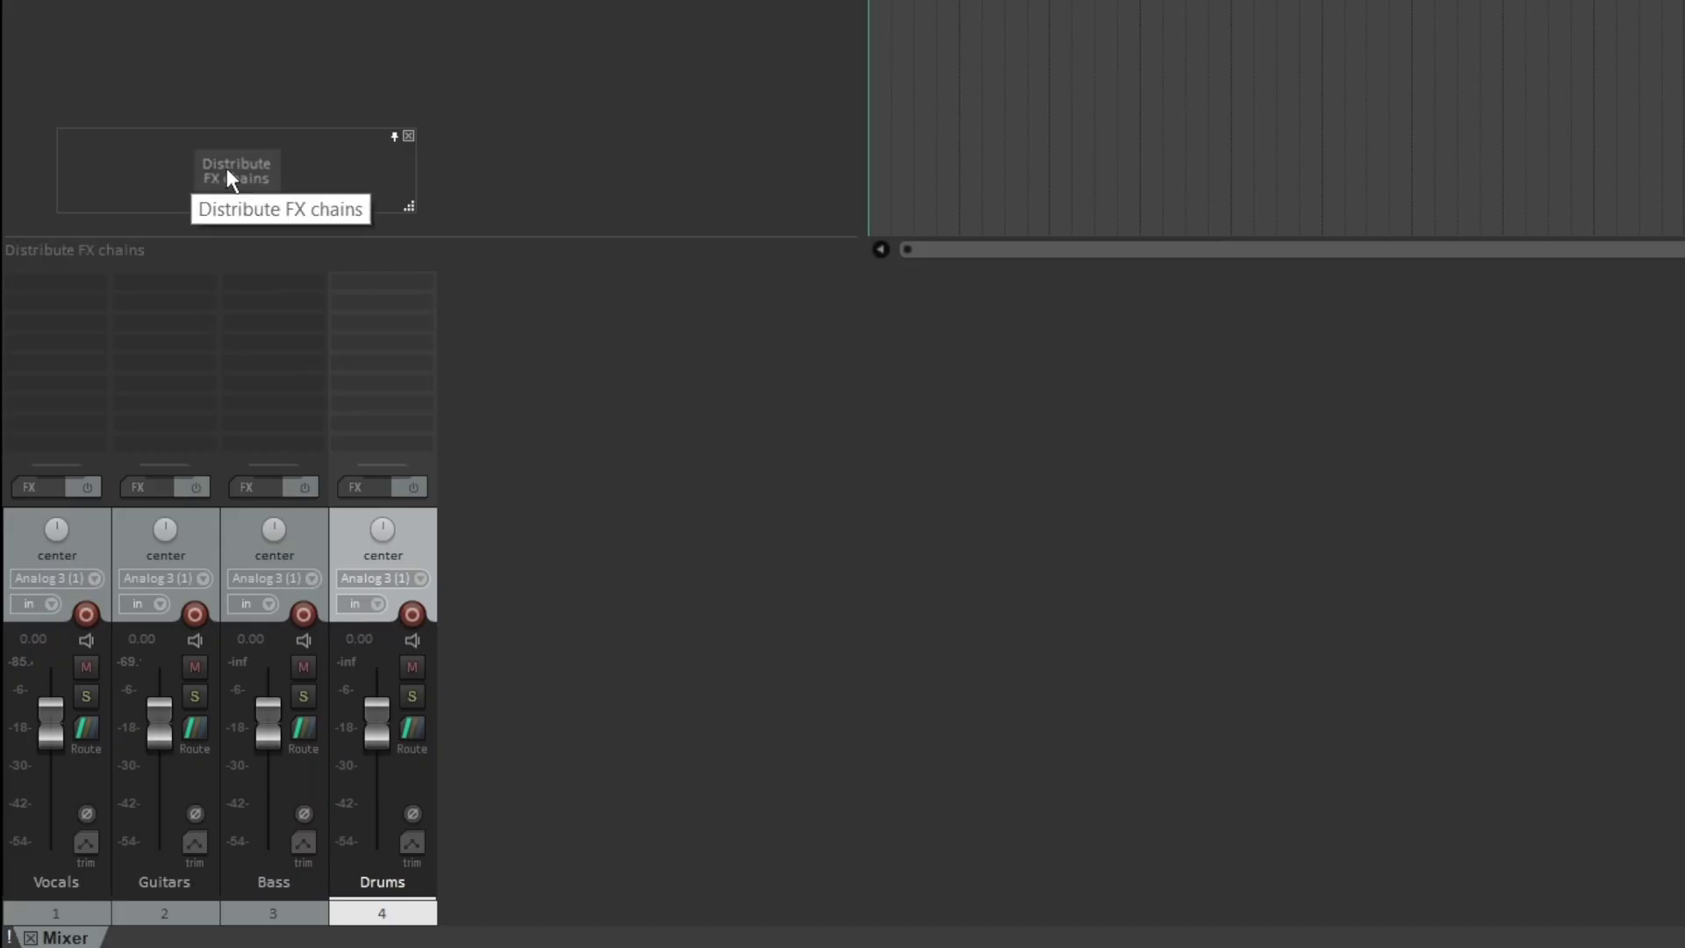
{"action": "left_click", "coordinate": [227, 171]}
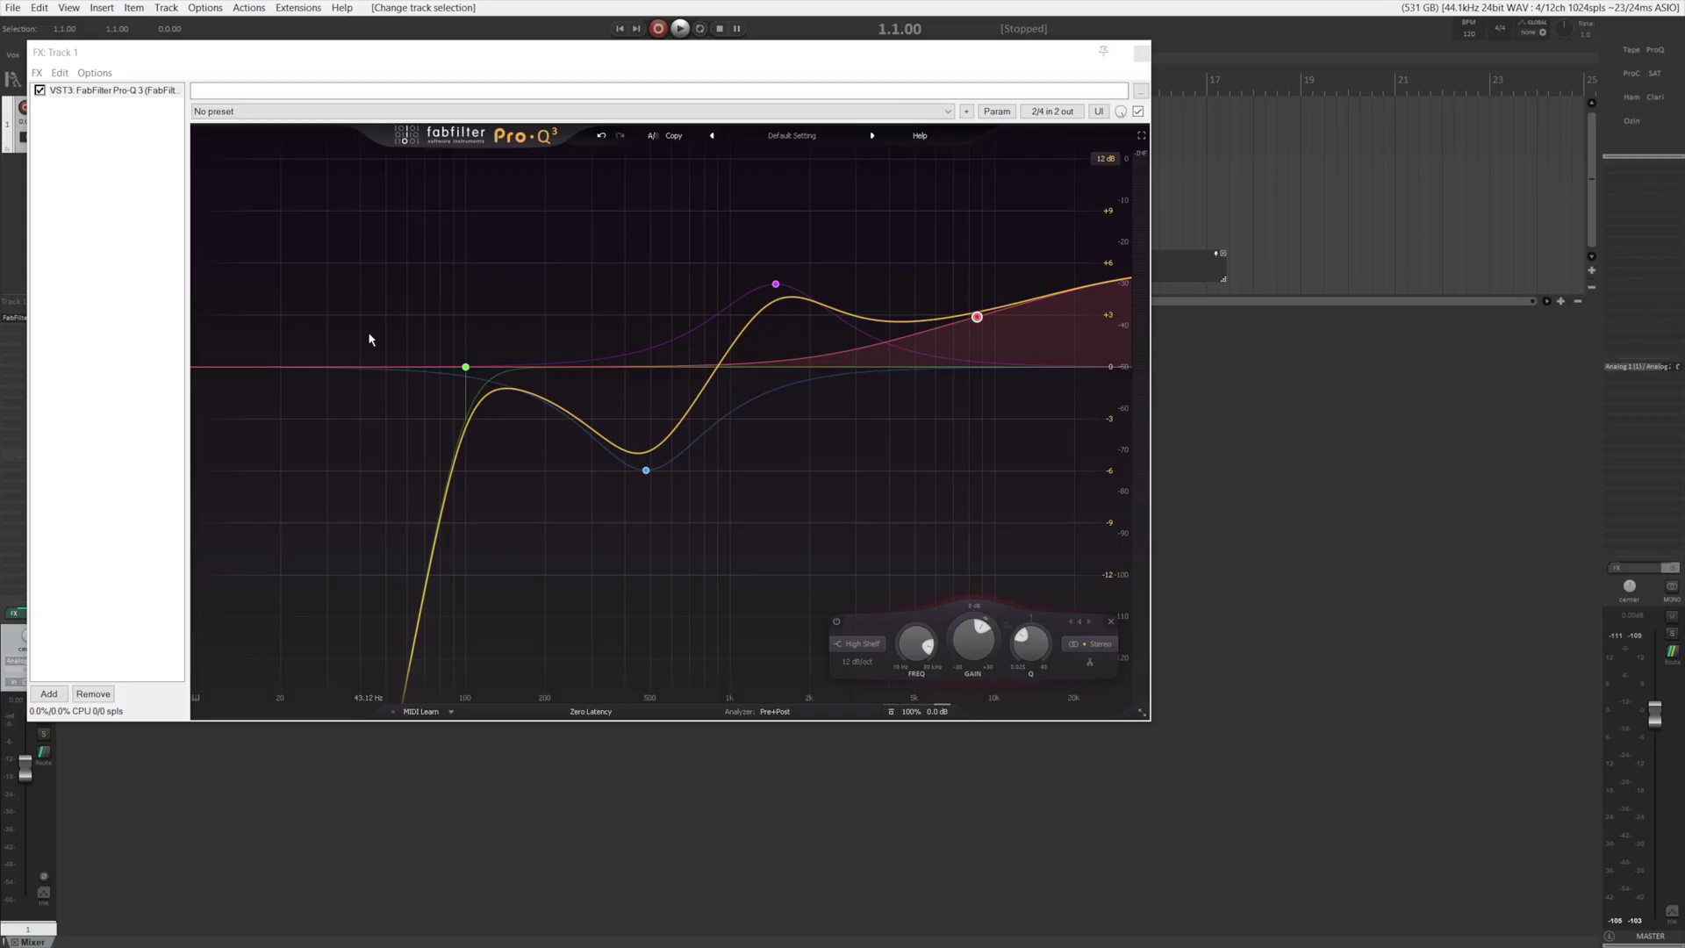
Step: Look through the linked FX Chains folder from the Save FX Chain dialog for track 1
{"action": "left_click", "coordinate": [37, 73]}
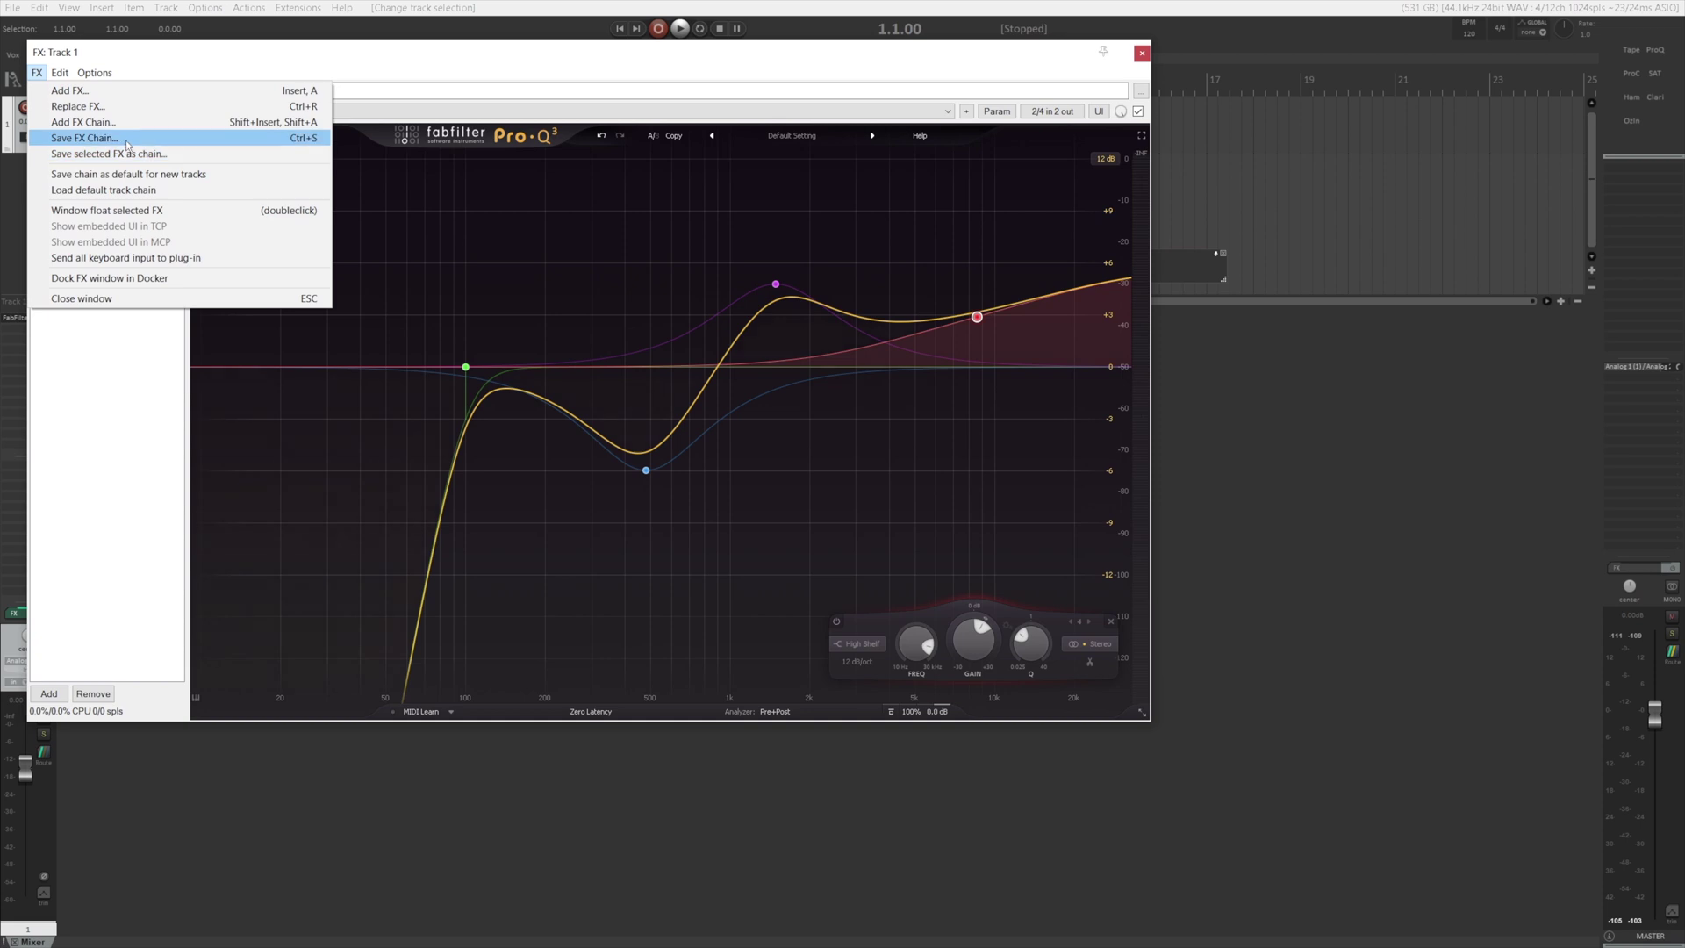
{"action": "left_click", "coordinate": [83, 138]}
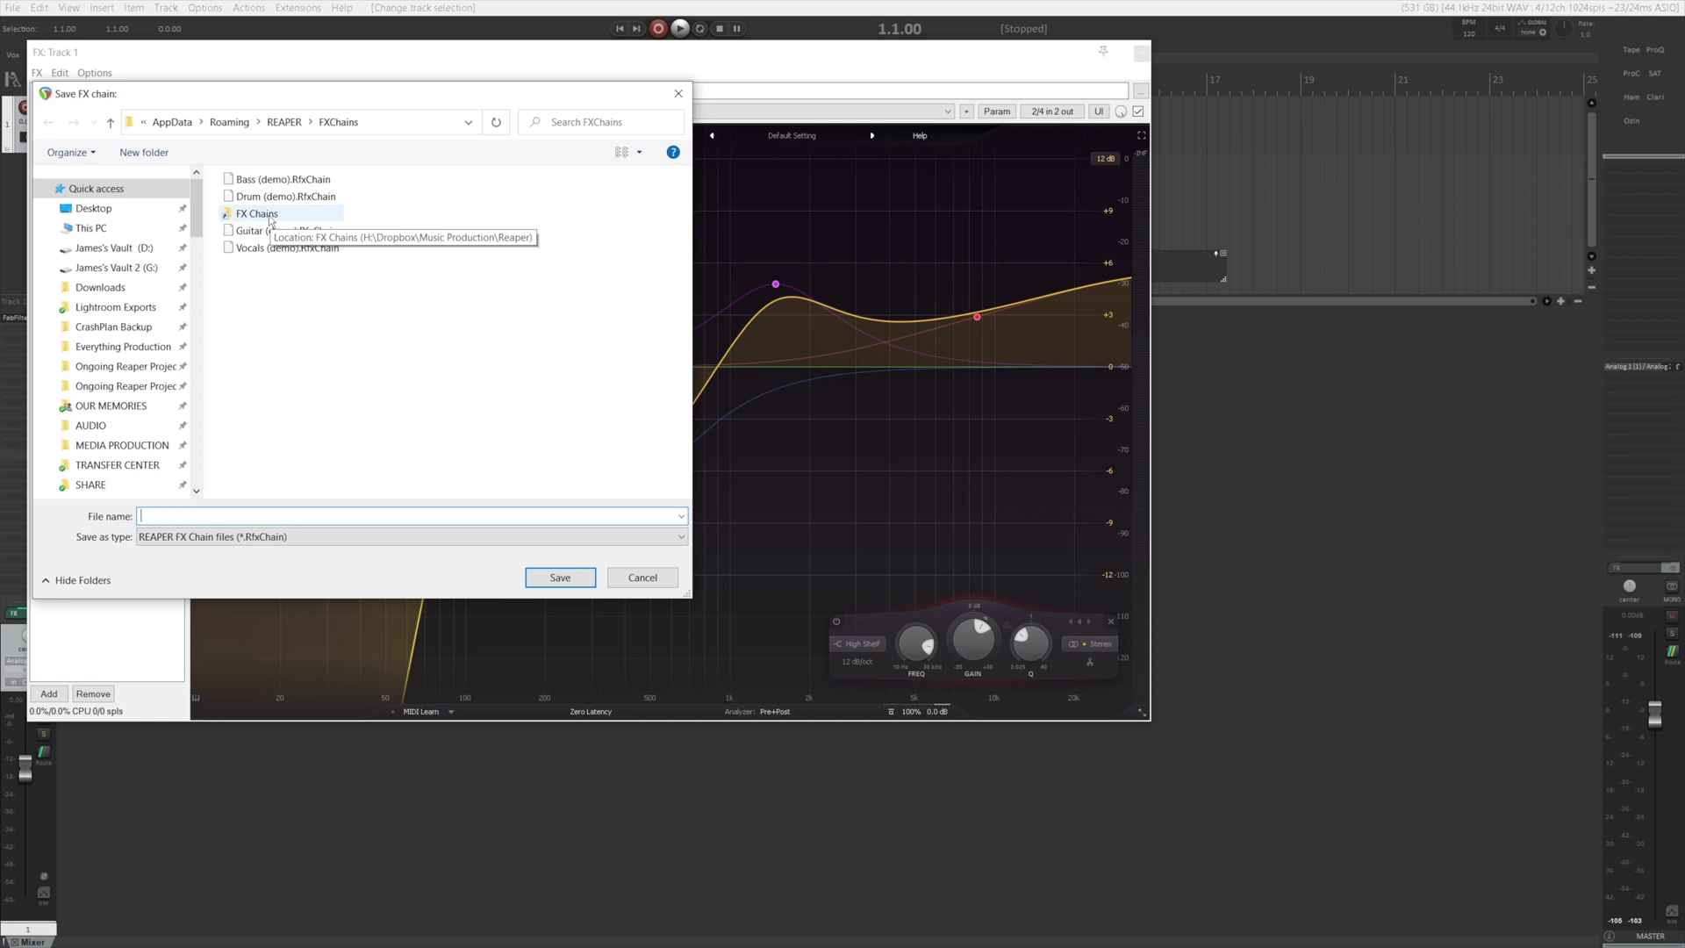
{"action": "double_click", "coordinate": [271, 218]}
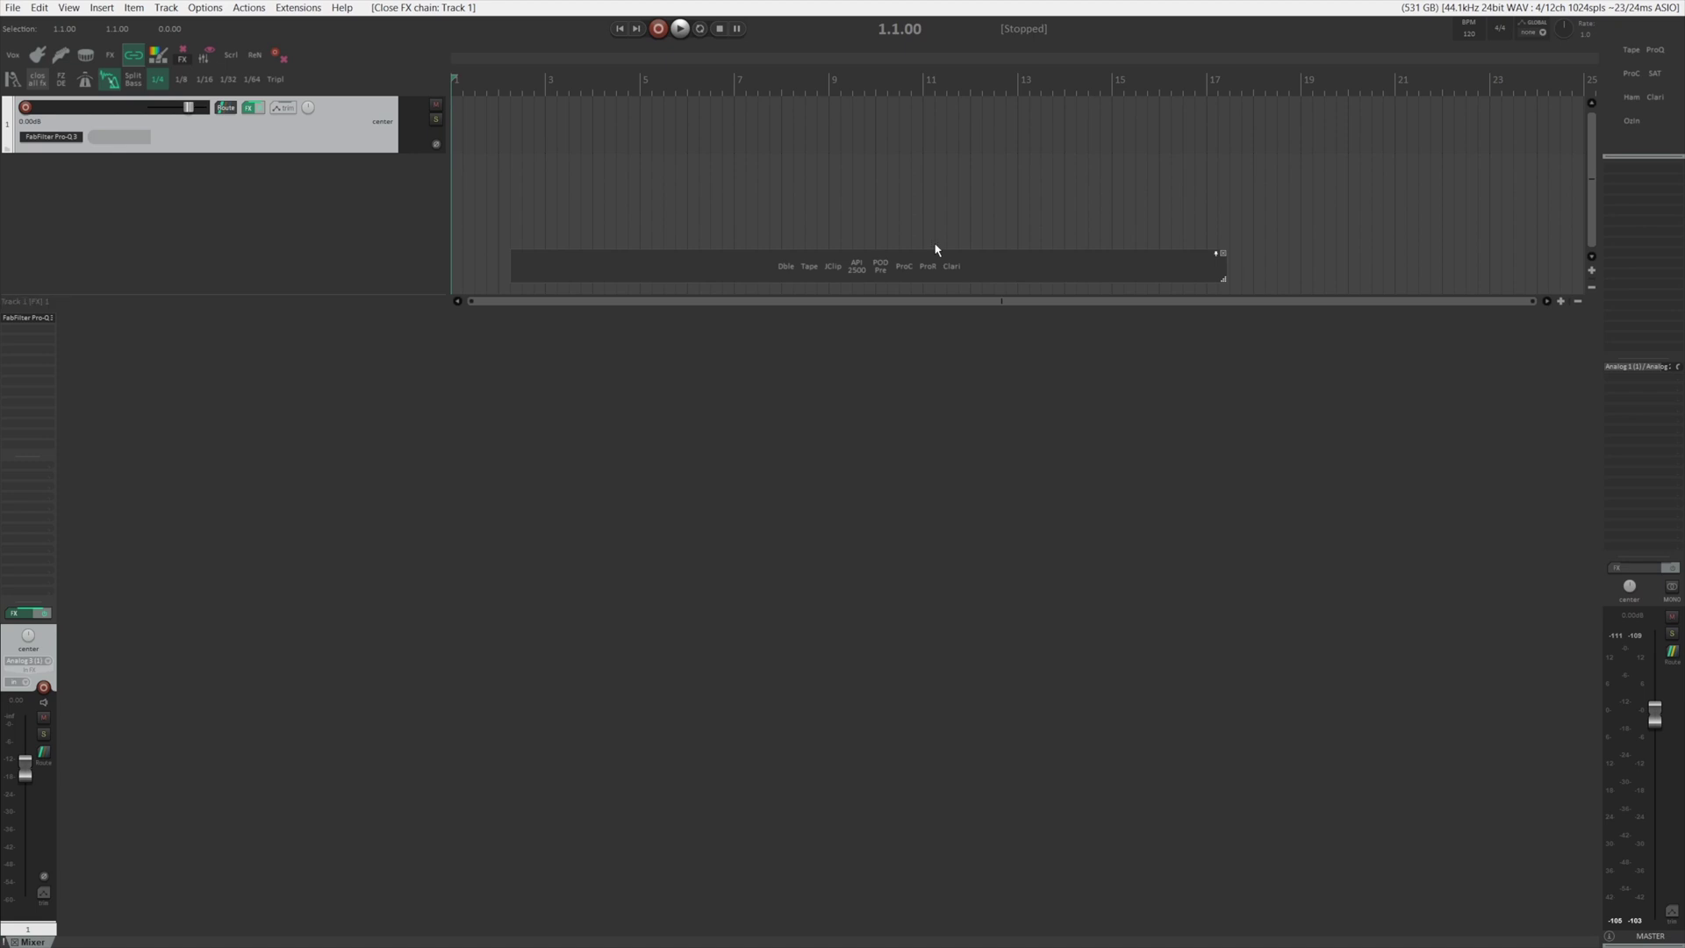
Step: Check the FabFilter Pro-Q 3 curve on track 1 and save its FX chain as My EQ Settings
{"action": "double_click", "coordinate": [35, 317]}
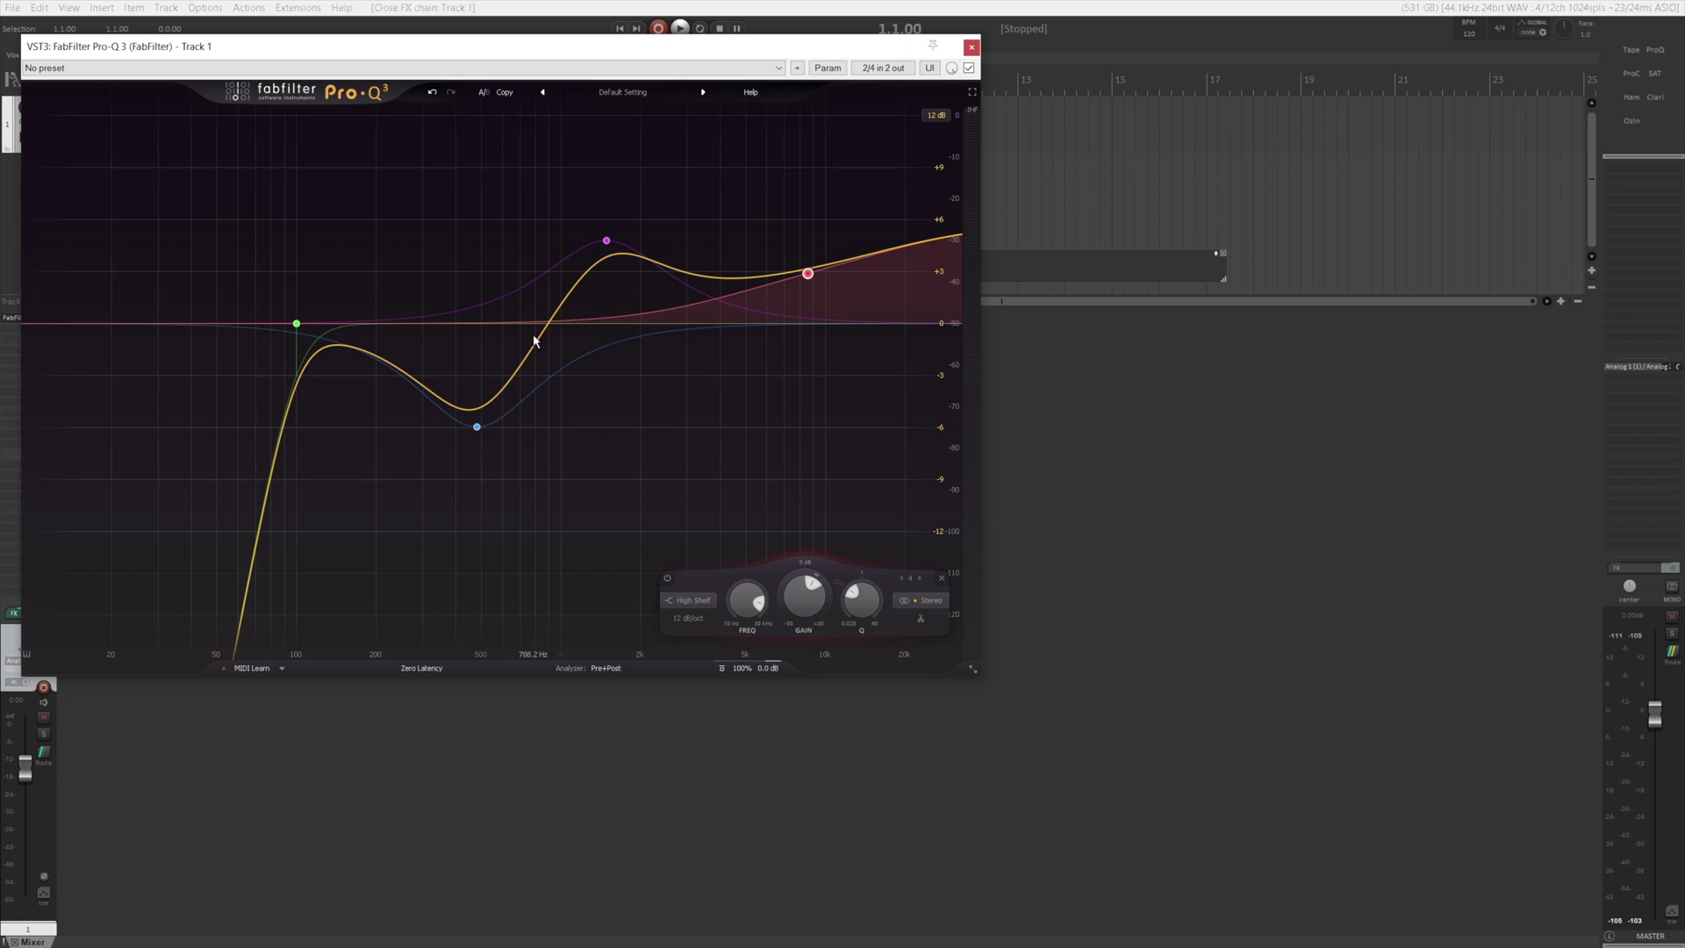
{"action": "key", "text": "Escape"}
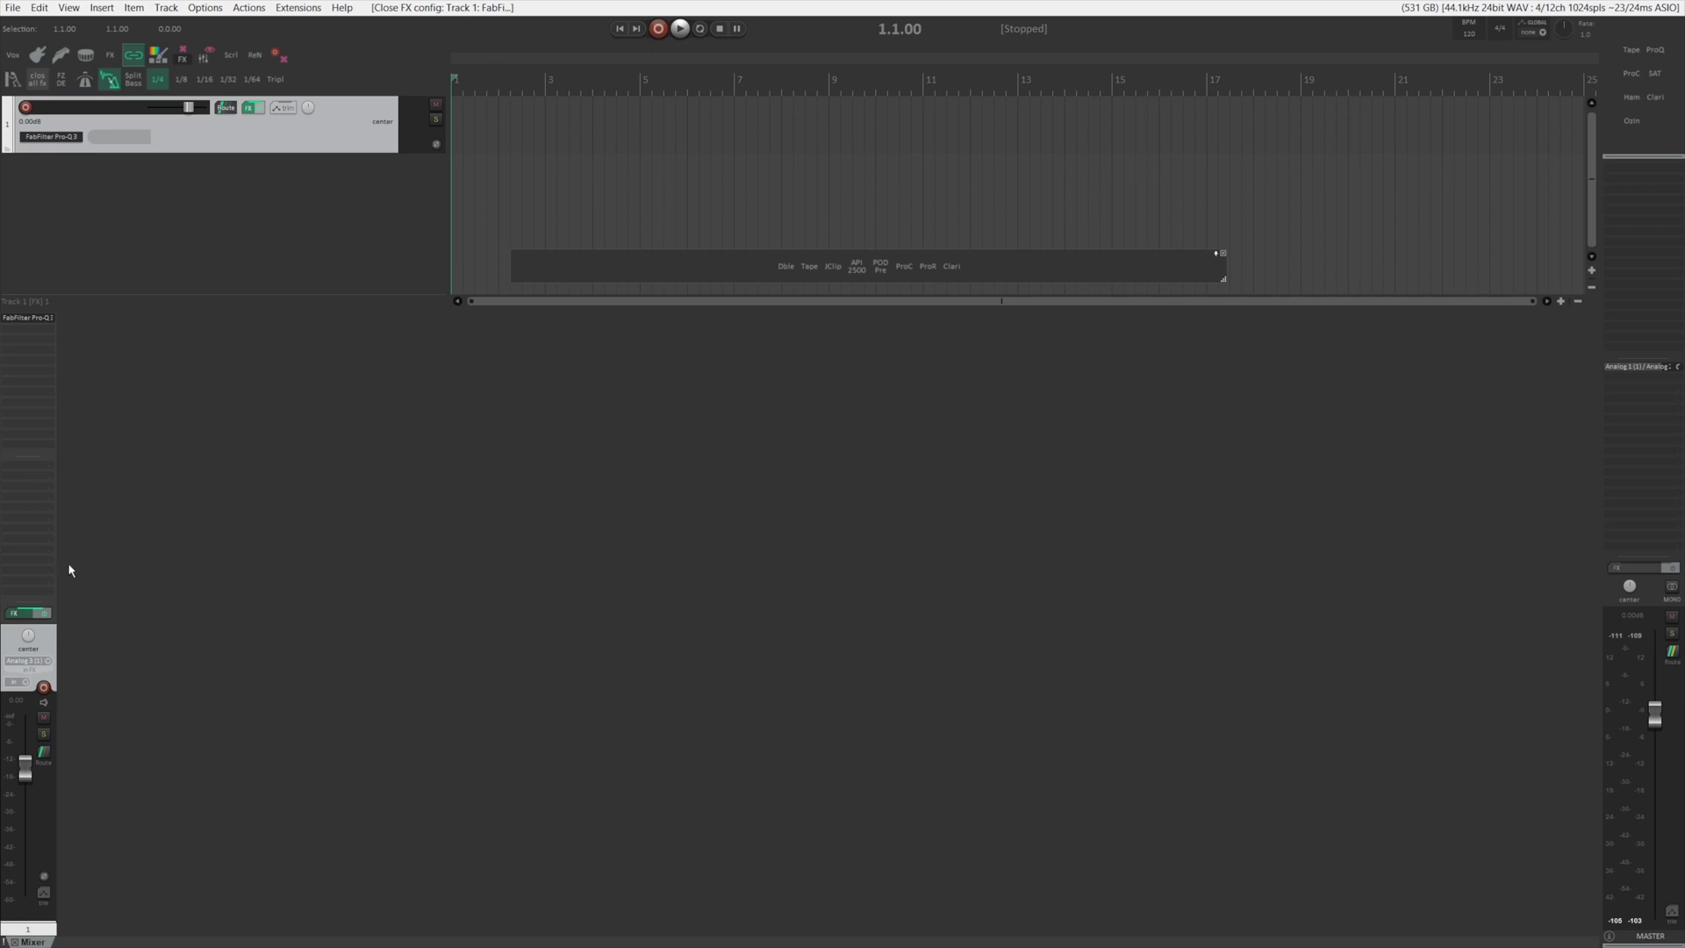
{"action": "left_click", "coordinate": [21, 619]}
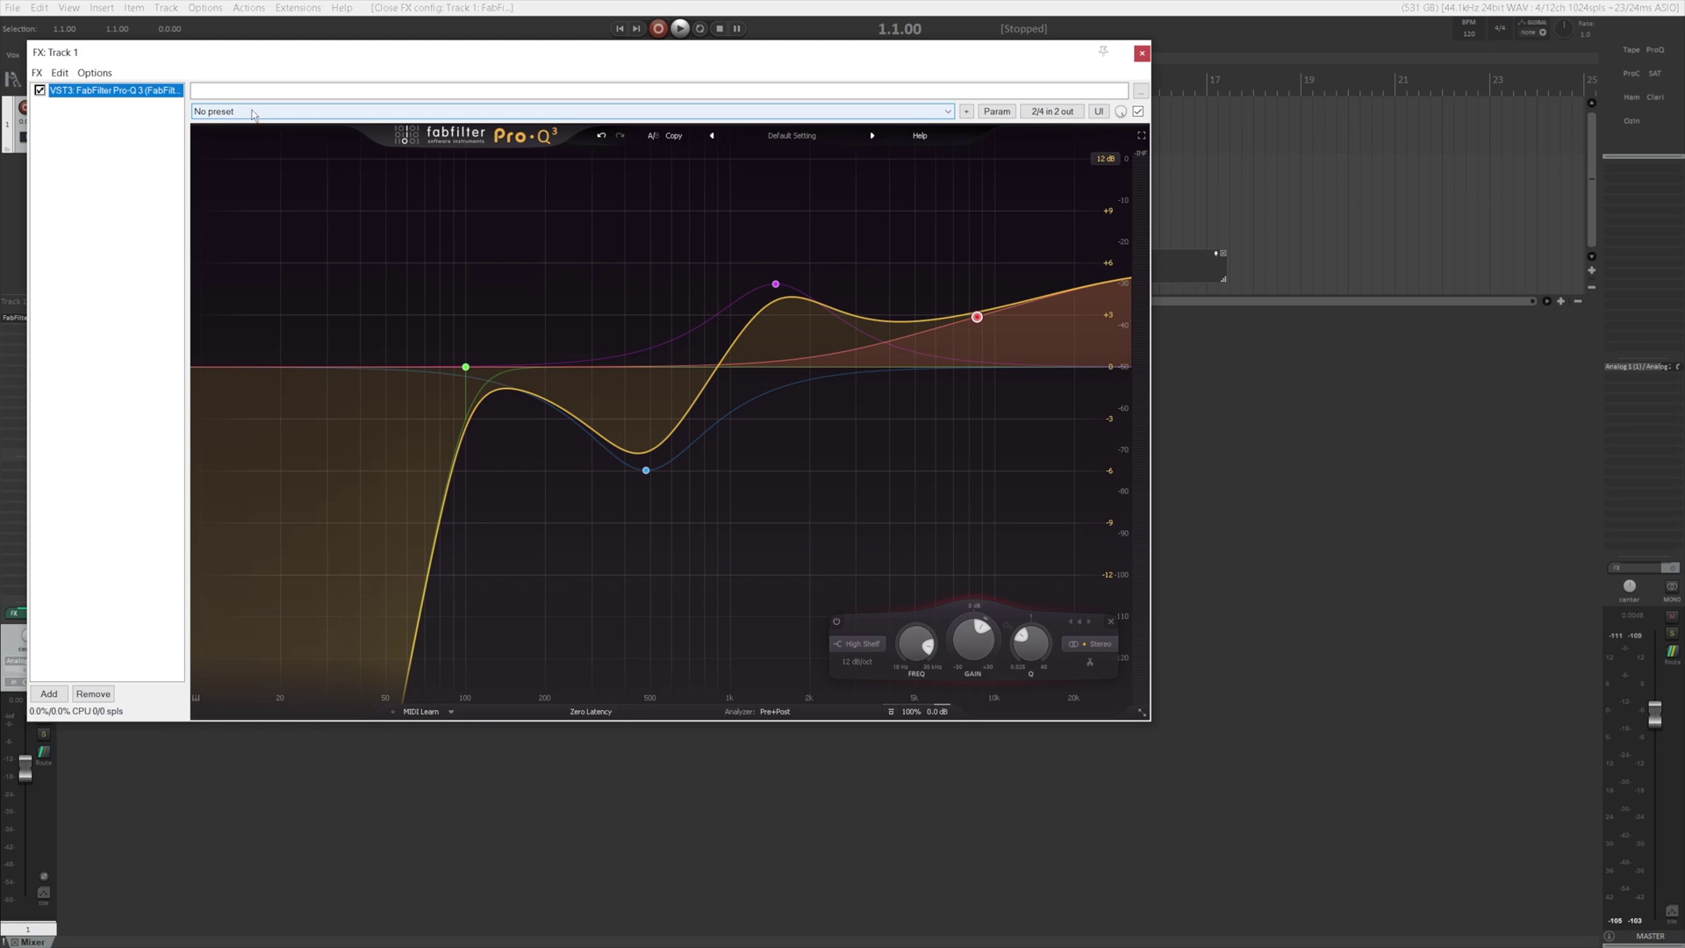
{"action": "left_click", "coordinate": [37, 74]}
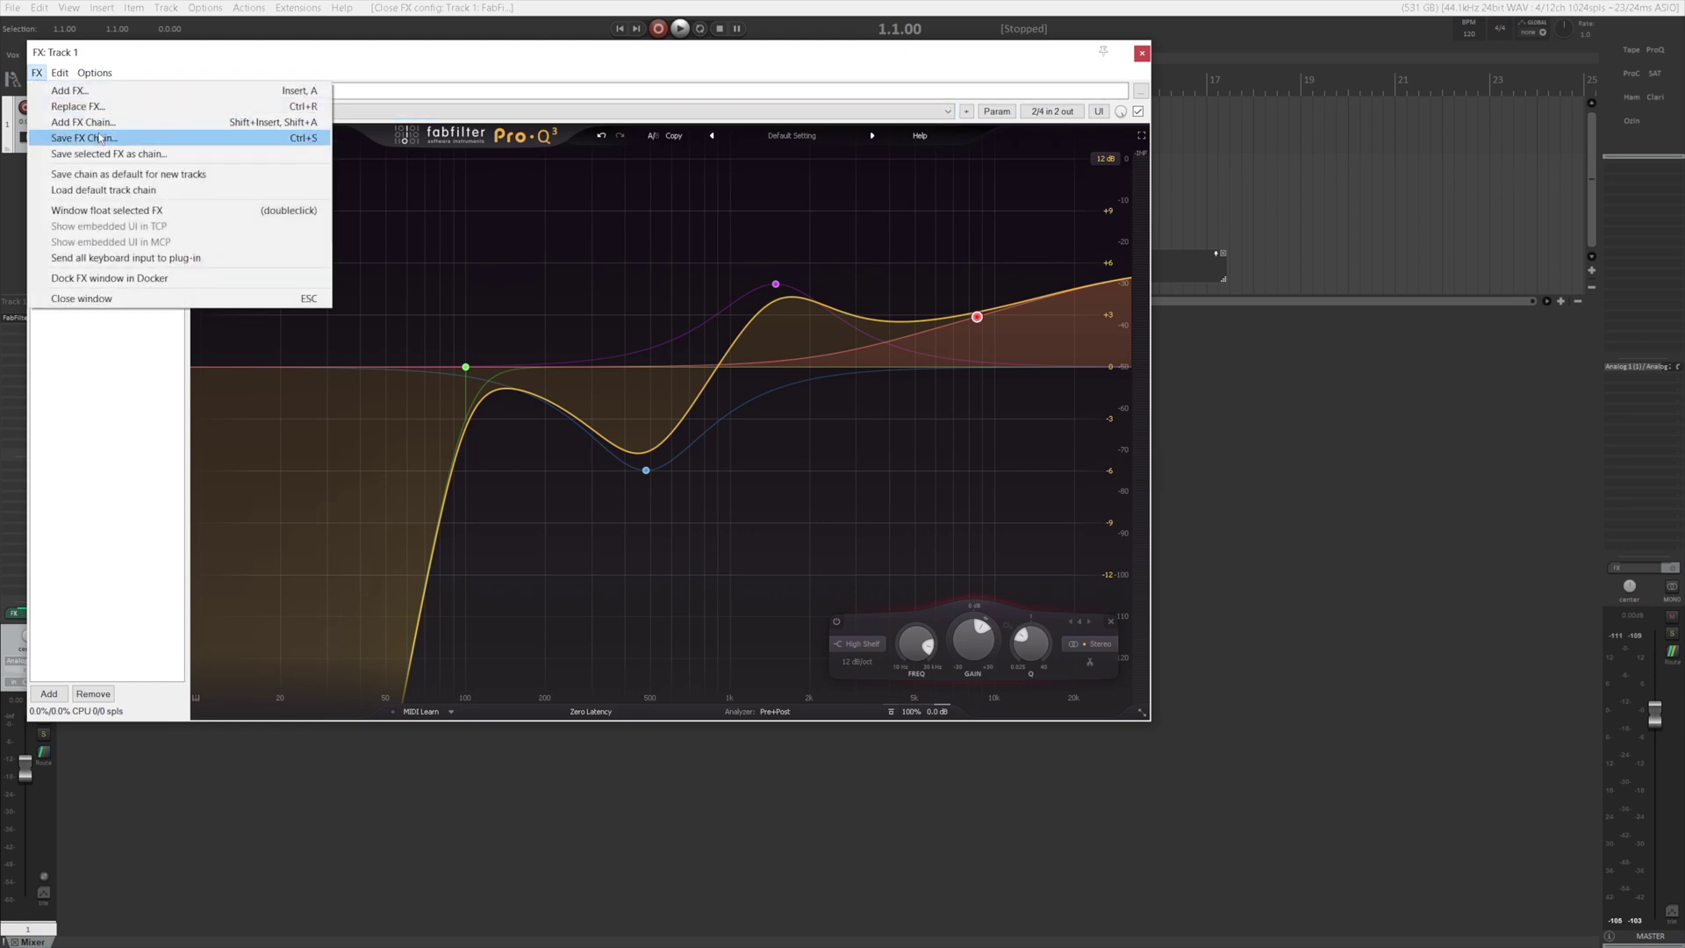
{"action": "left_click", "coordinate": [100, 139]}
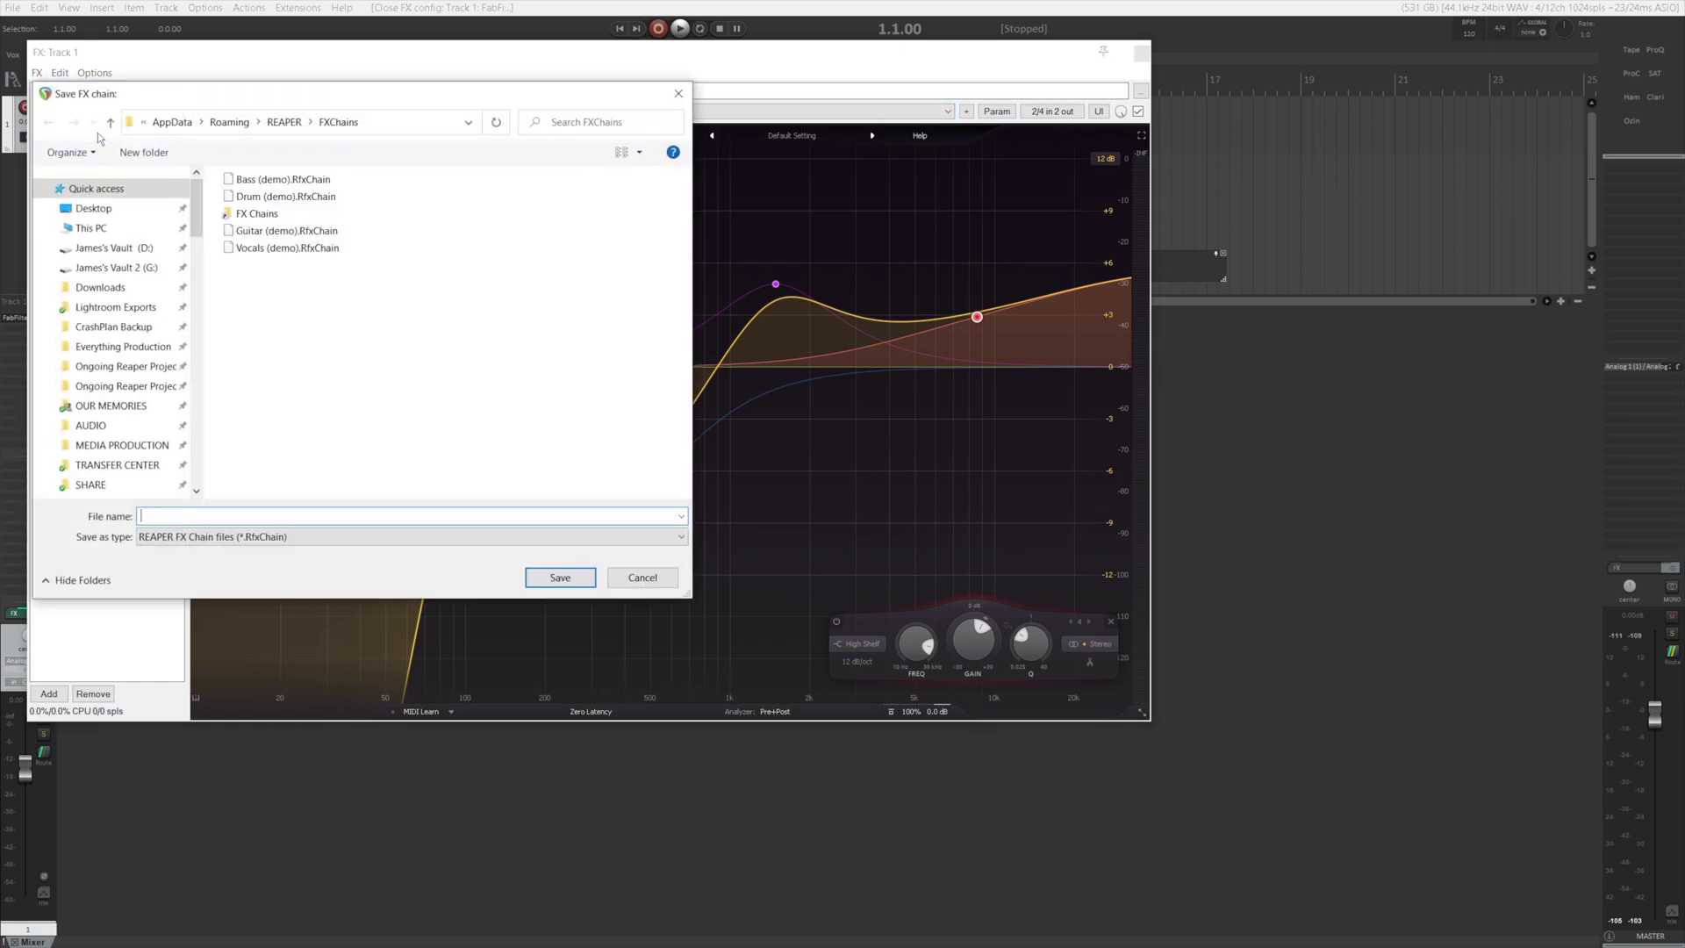
{"action": "key", "text": "ctrl+v"}
{"action": "left_click", "coordinate": [560, 576]}
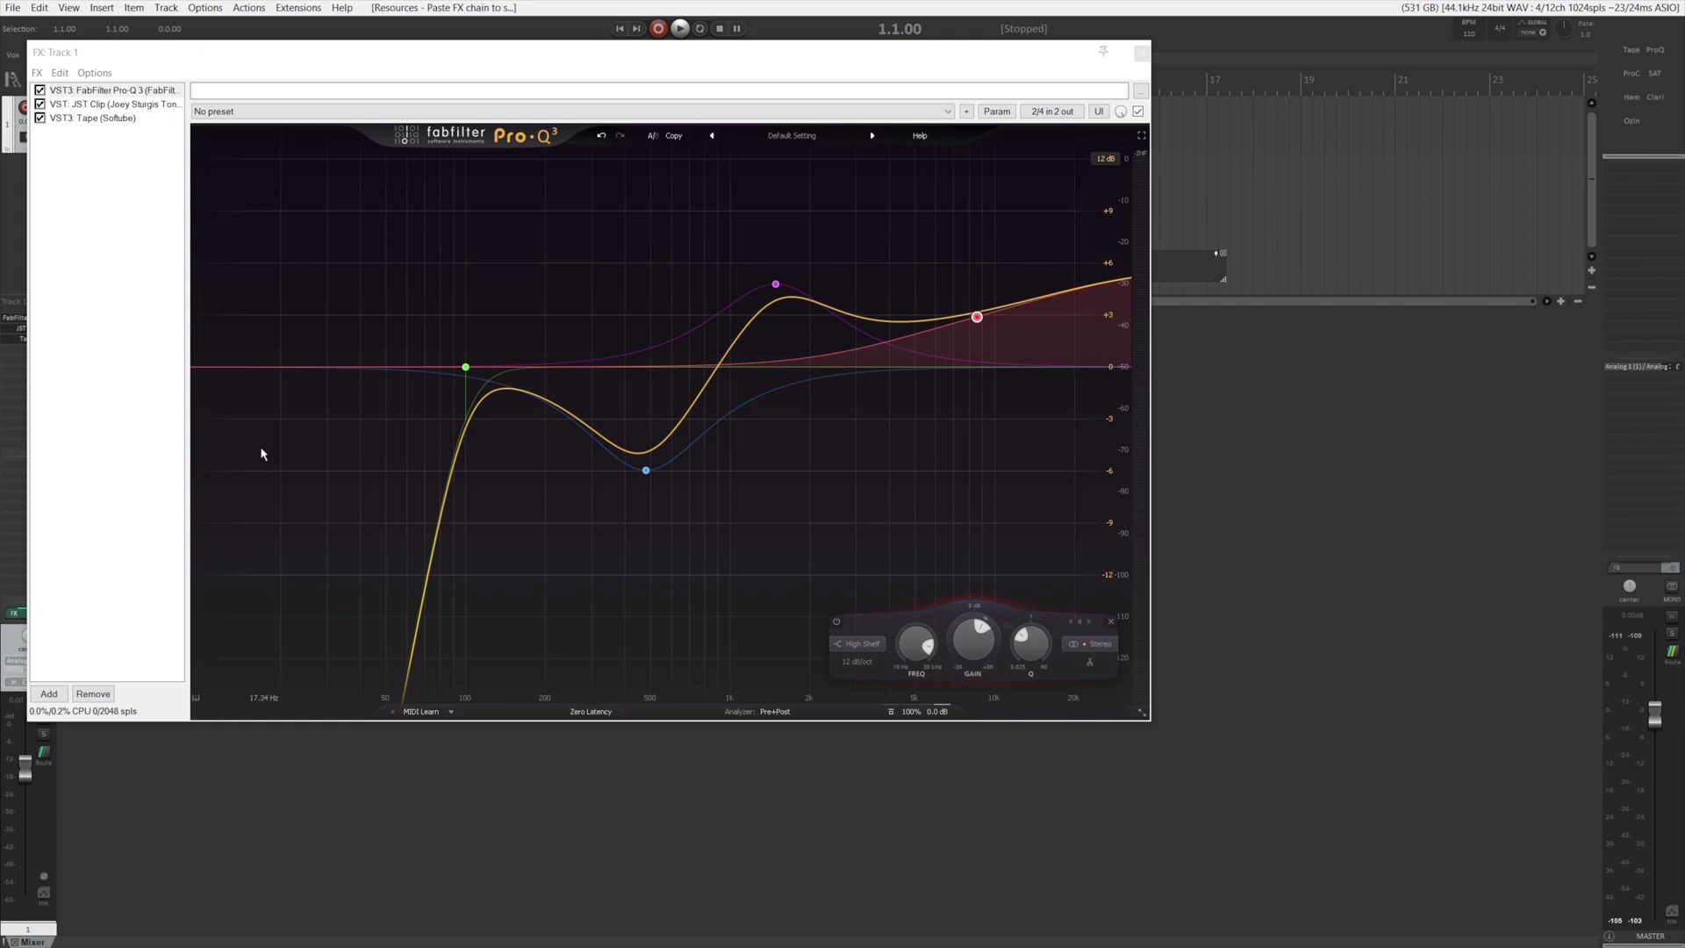
Step: Look at the option for saving only the selected FabFilter Pro-Q 3 plug-in as a chain, without saving it
{"action": "left_click", "coordinate": [123, 92]}
{"action": "right_click", "coordinate": [123, 92]}
{"action": "mouse_move", "coordinate": [439, 132]}
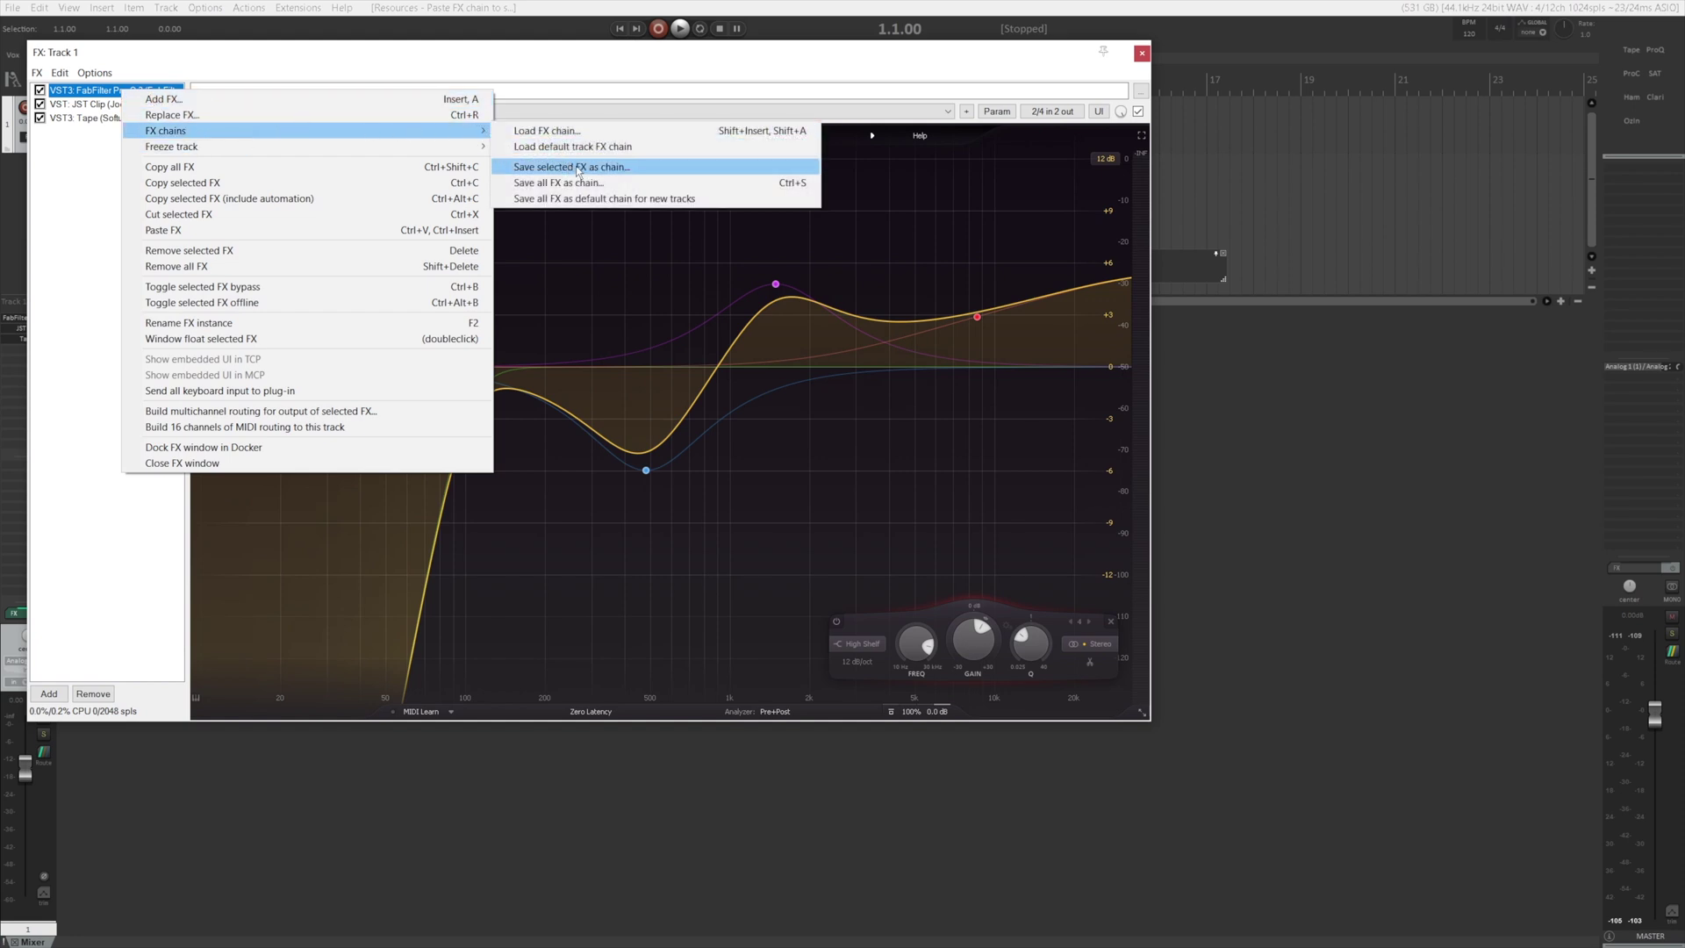
{"action": "key", "text": "Escape"}
{"action": "key", "text": "Escape"}
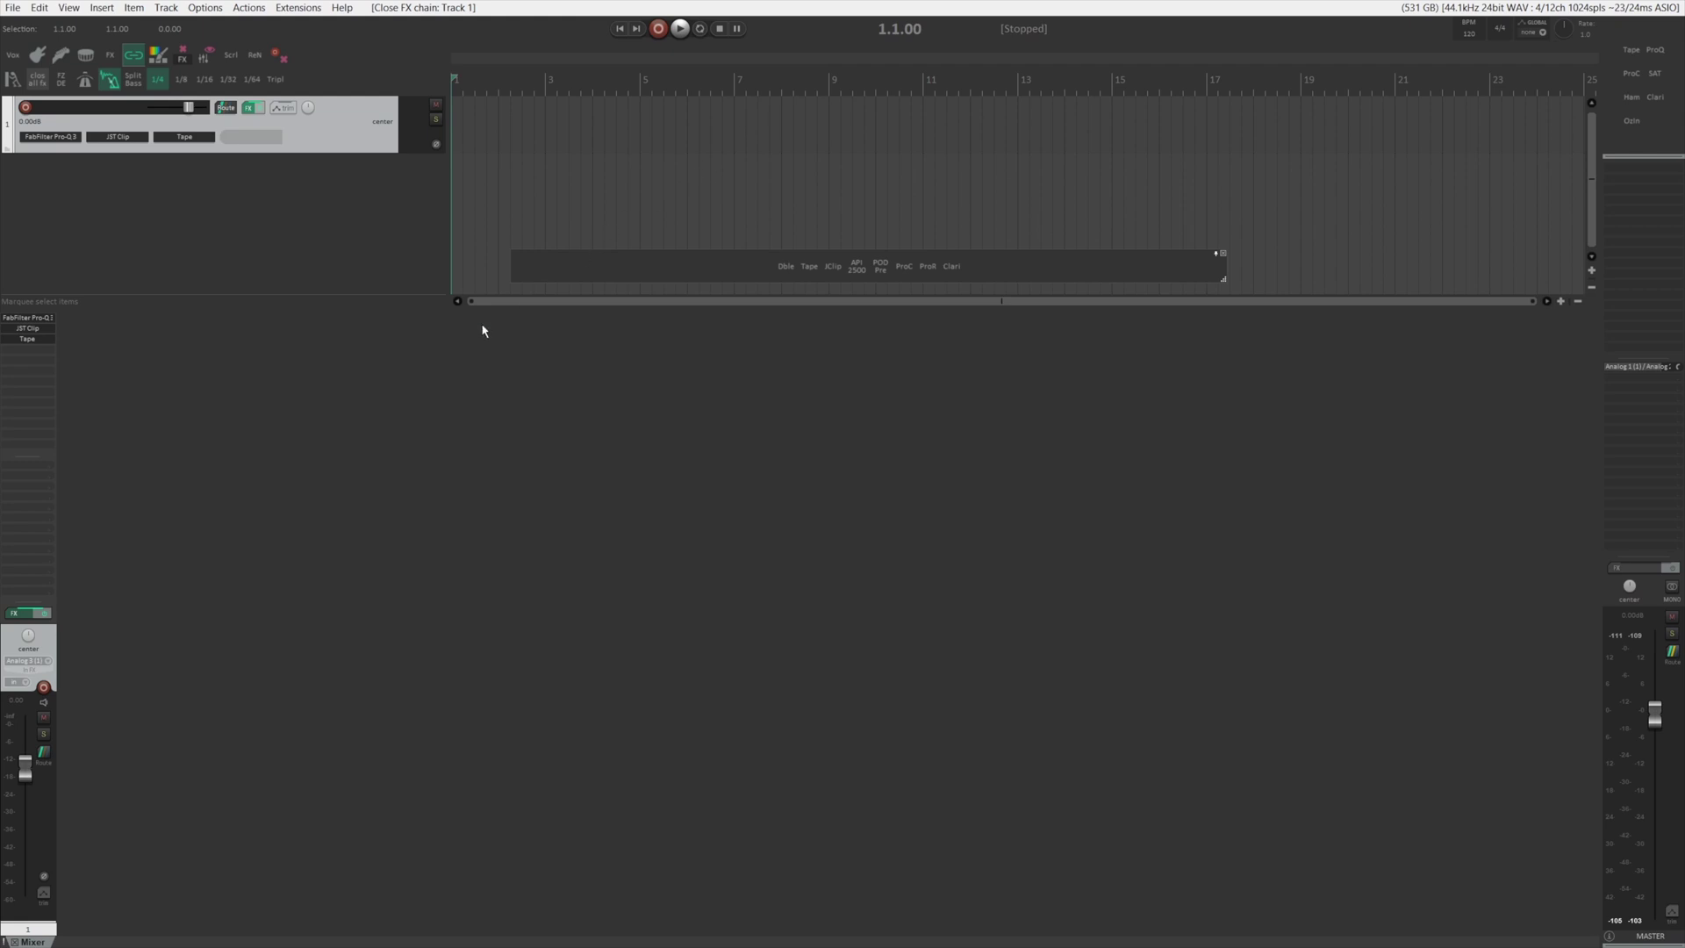
Step: Create the shortcut Ctrl+Shift+A for the My EQ Settings FX chain in the Add FX browser
{"action": "left_click", "coordinate": [40, 376]}
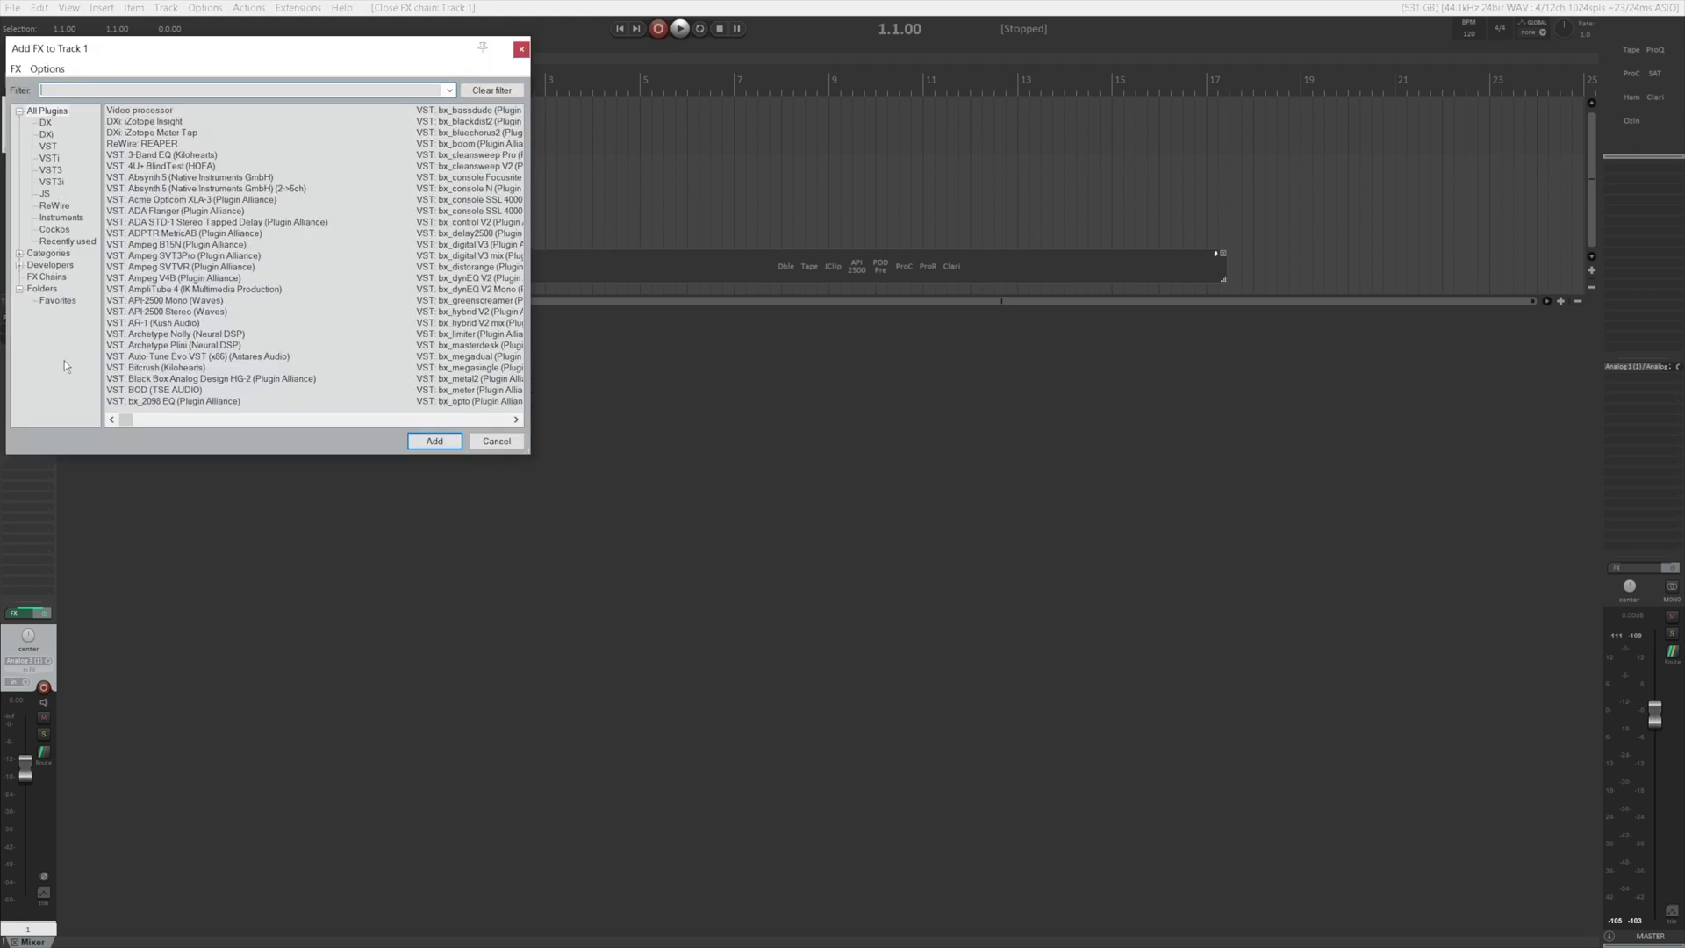
{"action": "left_click", "coordinate": [48, 276]}
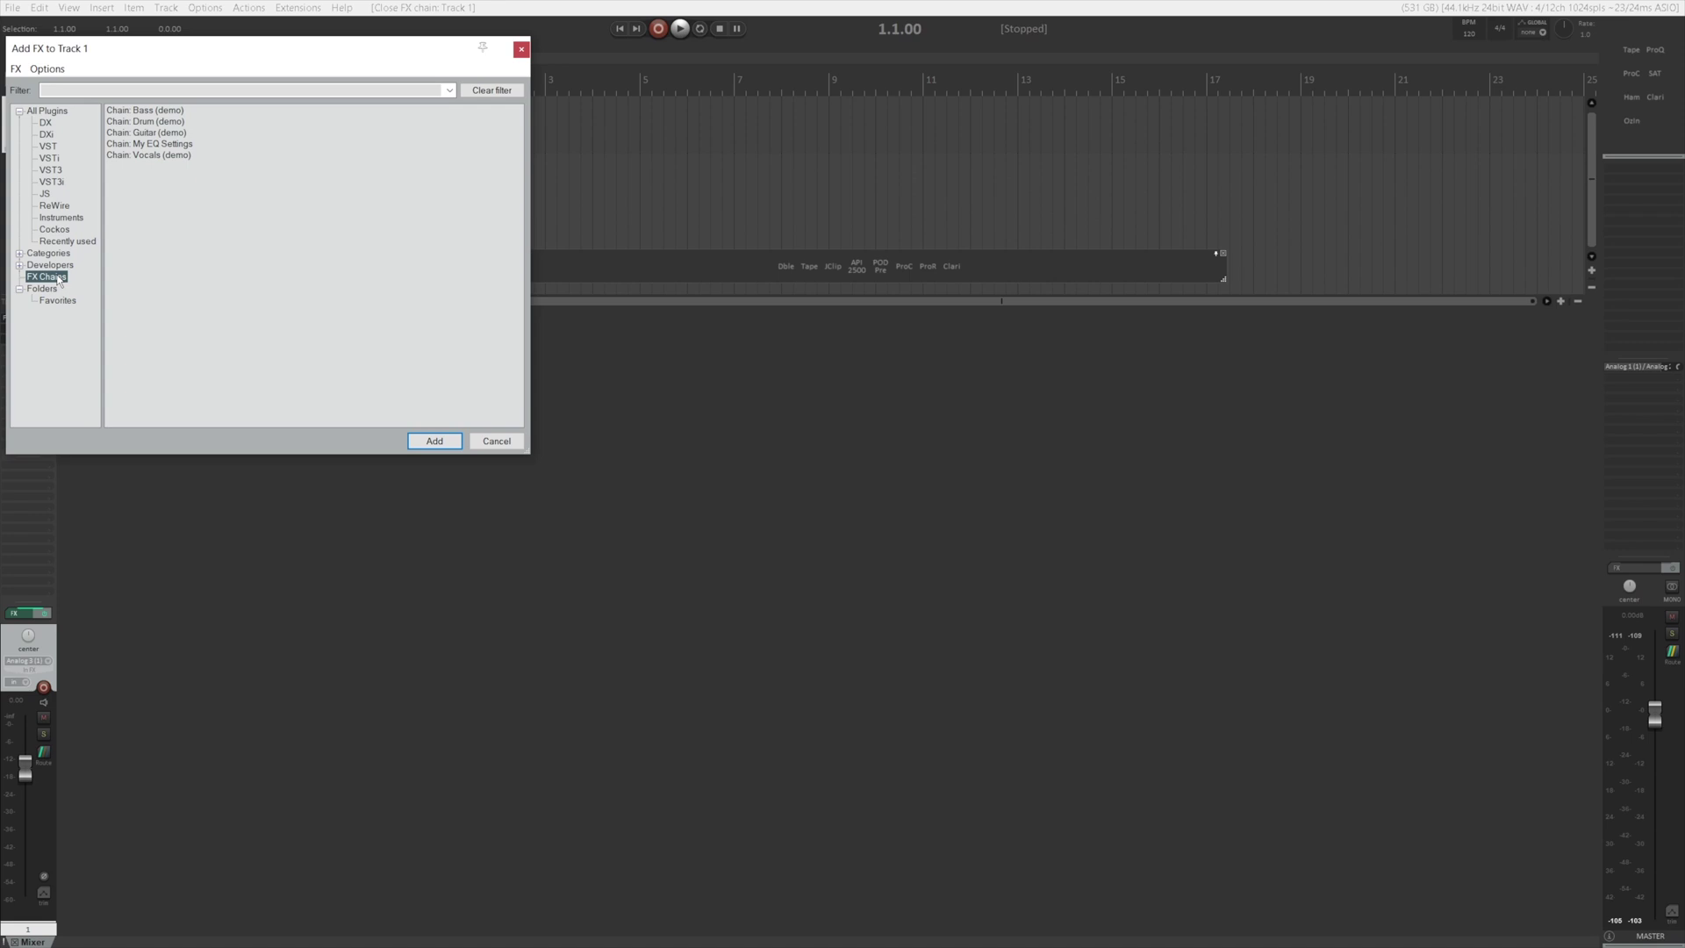
{"action": "left_click", "coordinate": [143, 146]}
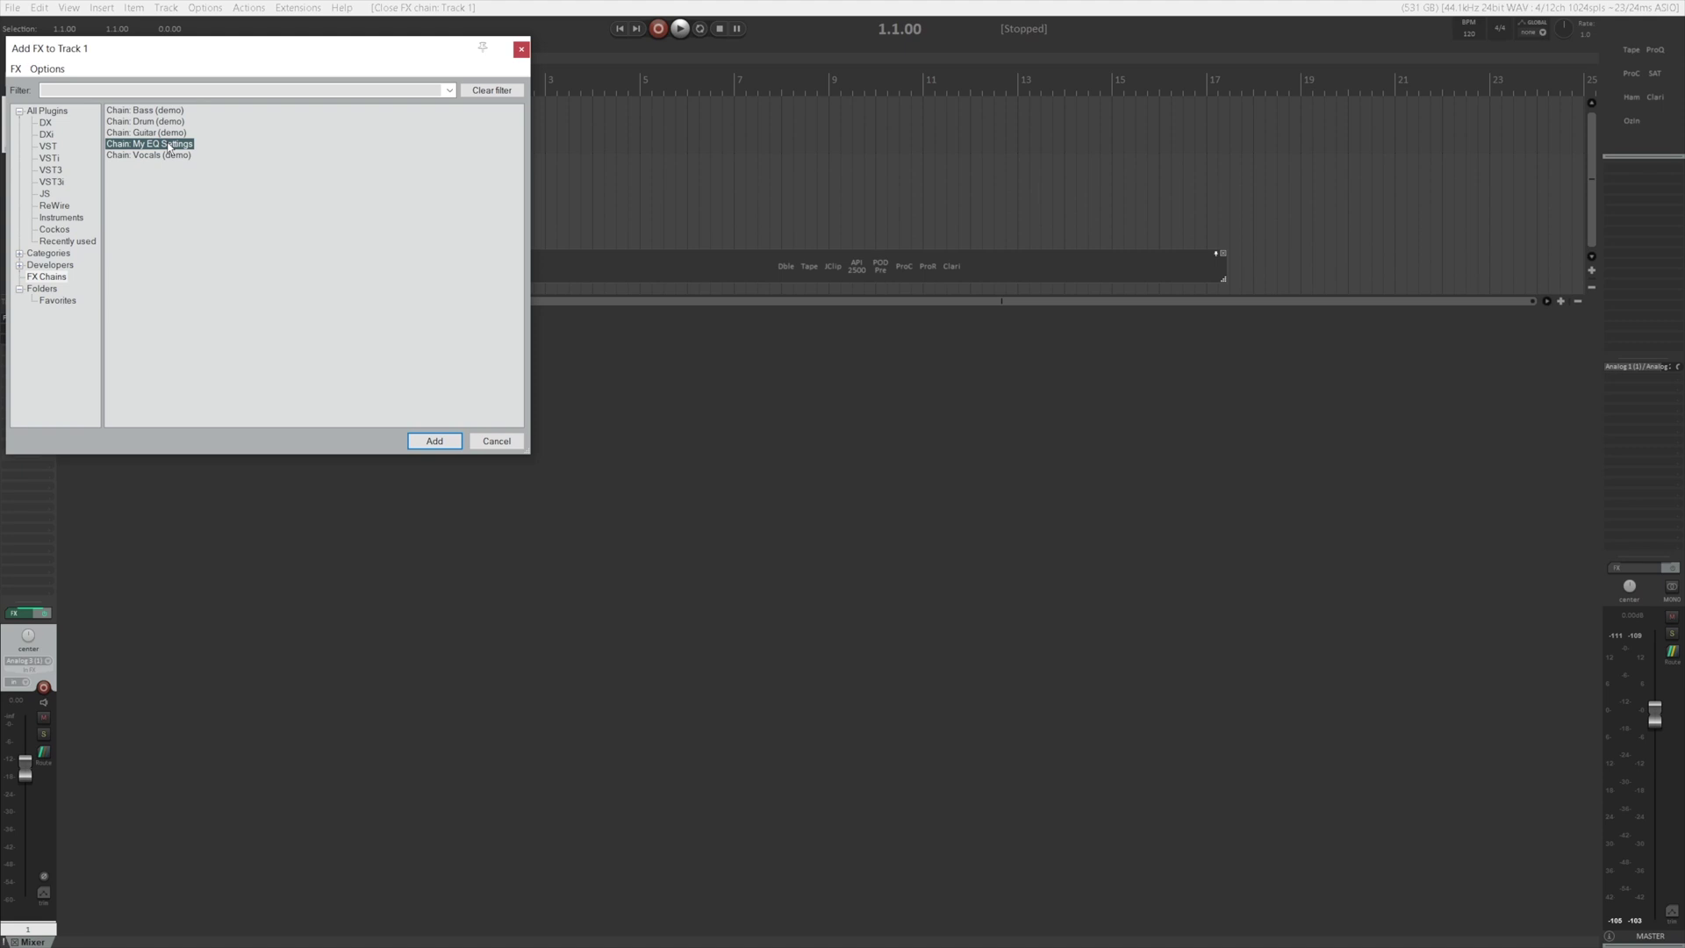
{"action": "right_click", "coordinate": [170, 147]}
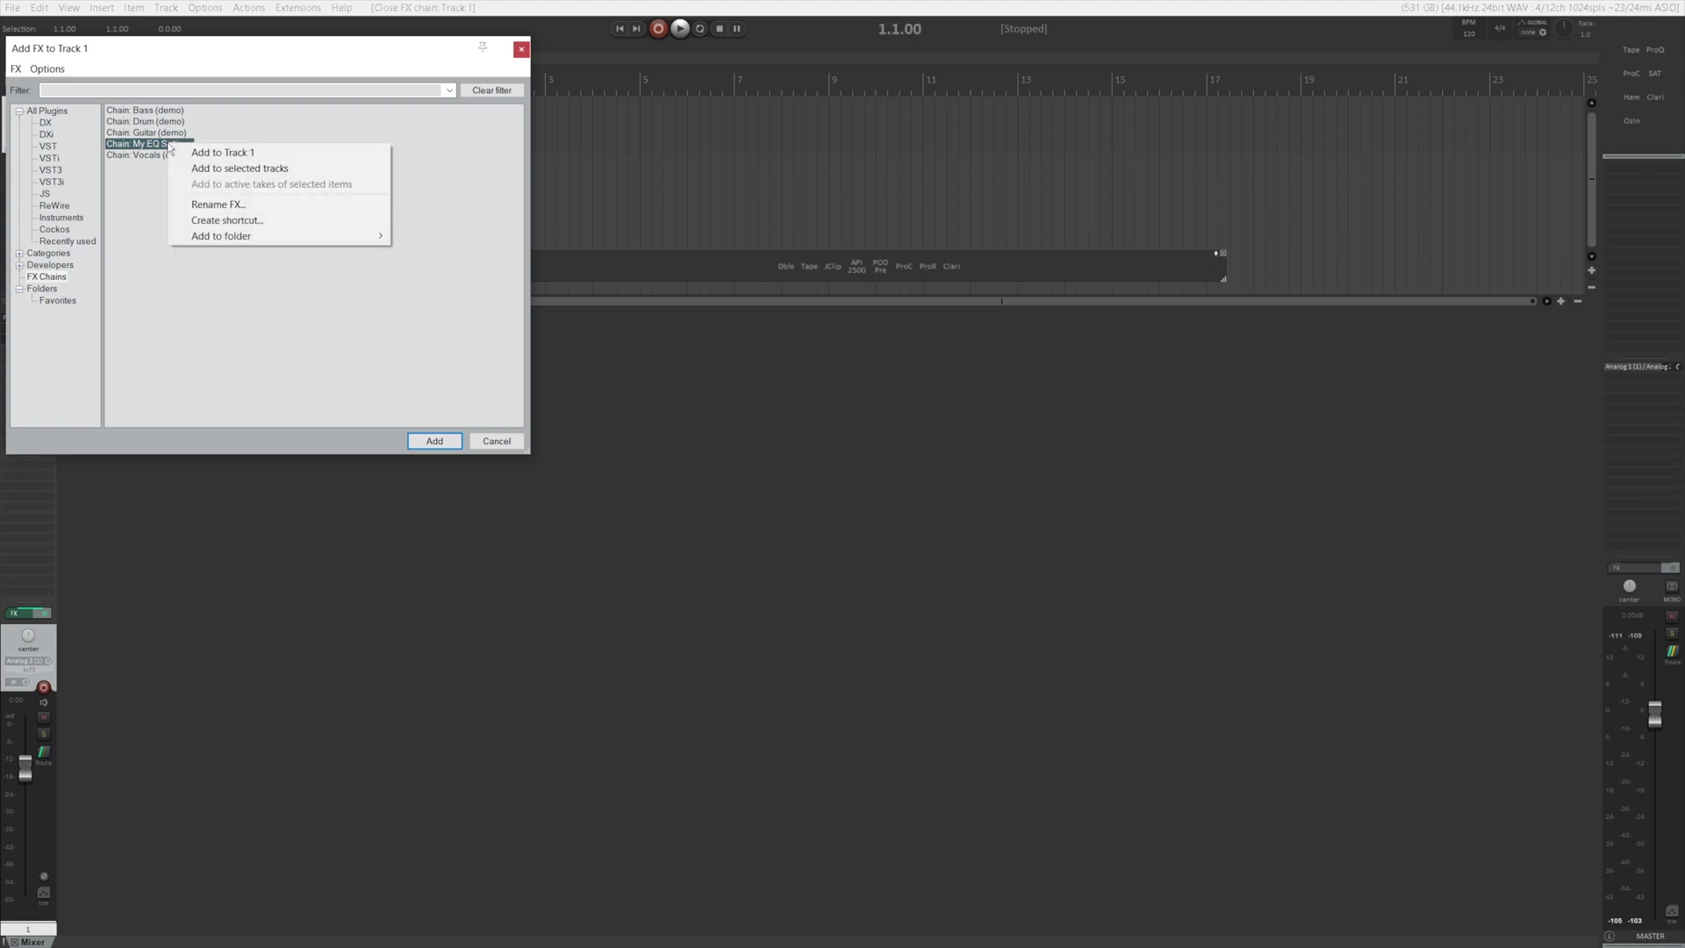
{"action": "left_click", "coordinate": [224, 220]}
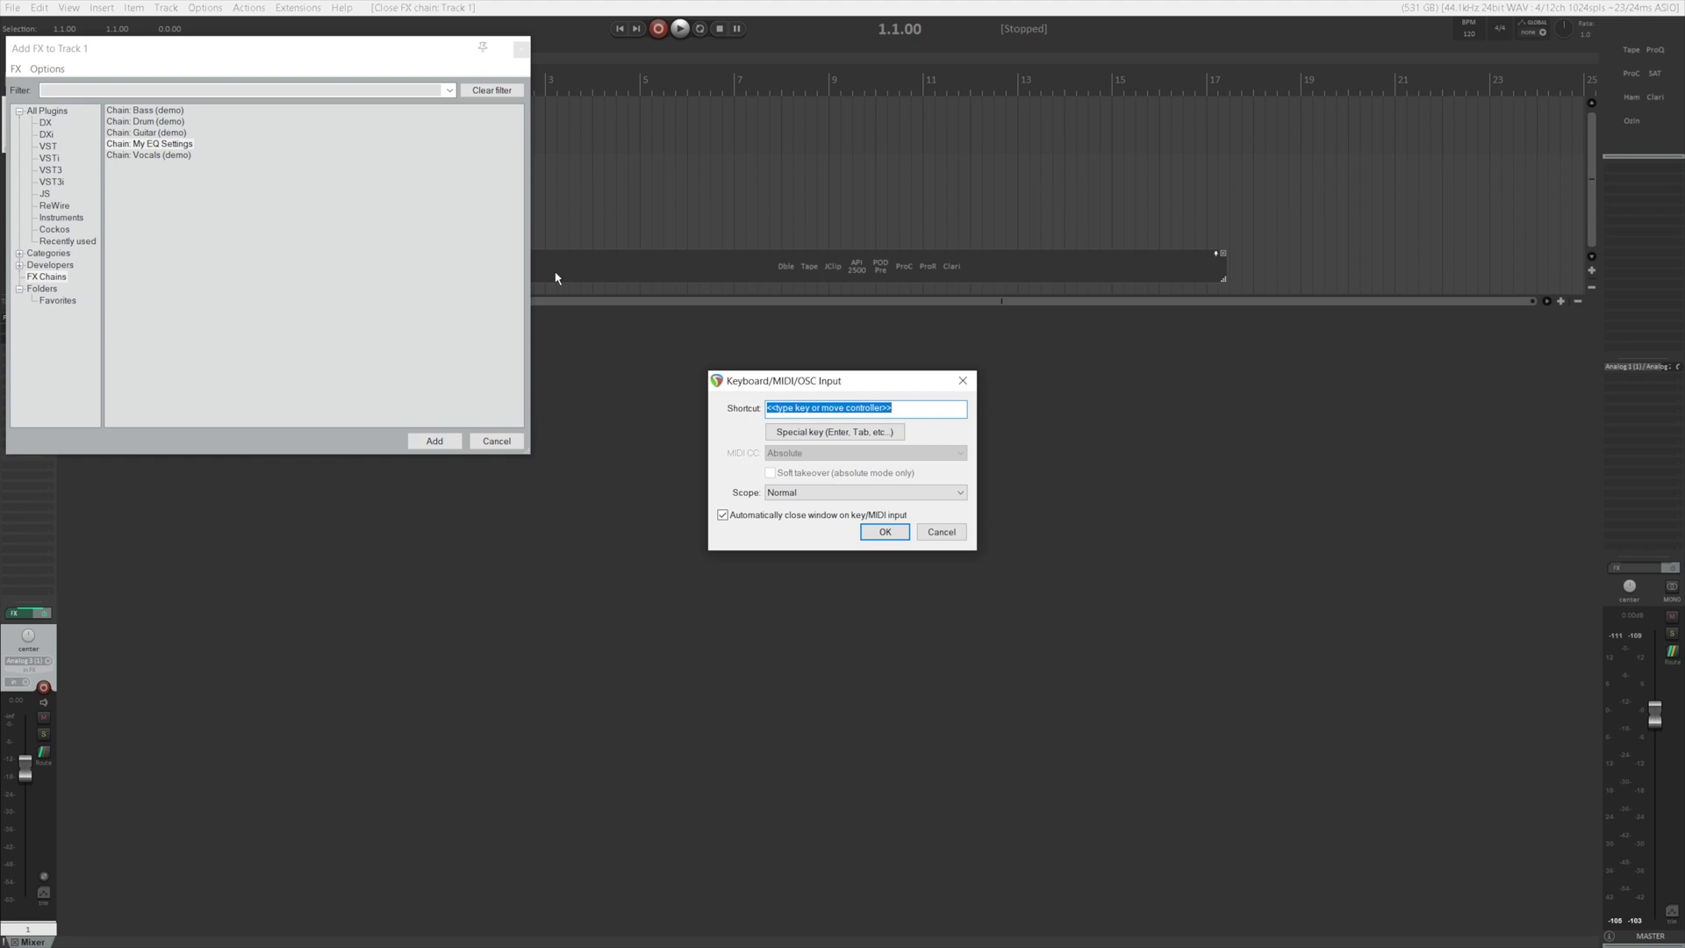
{"action": "key", "text": "ctrl+shift+e"}
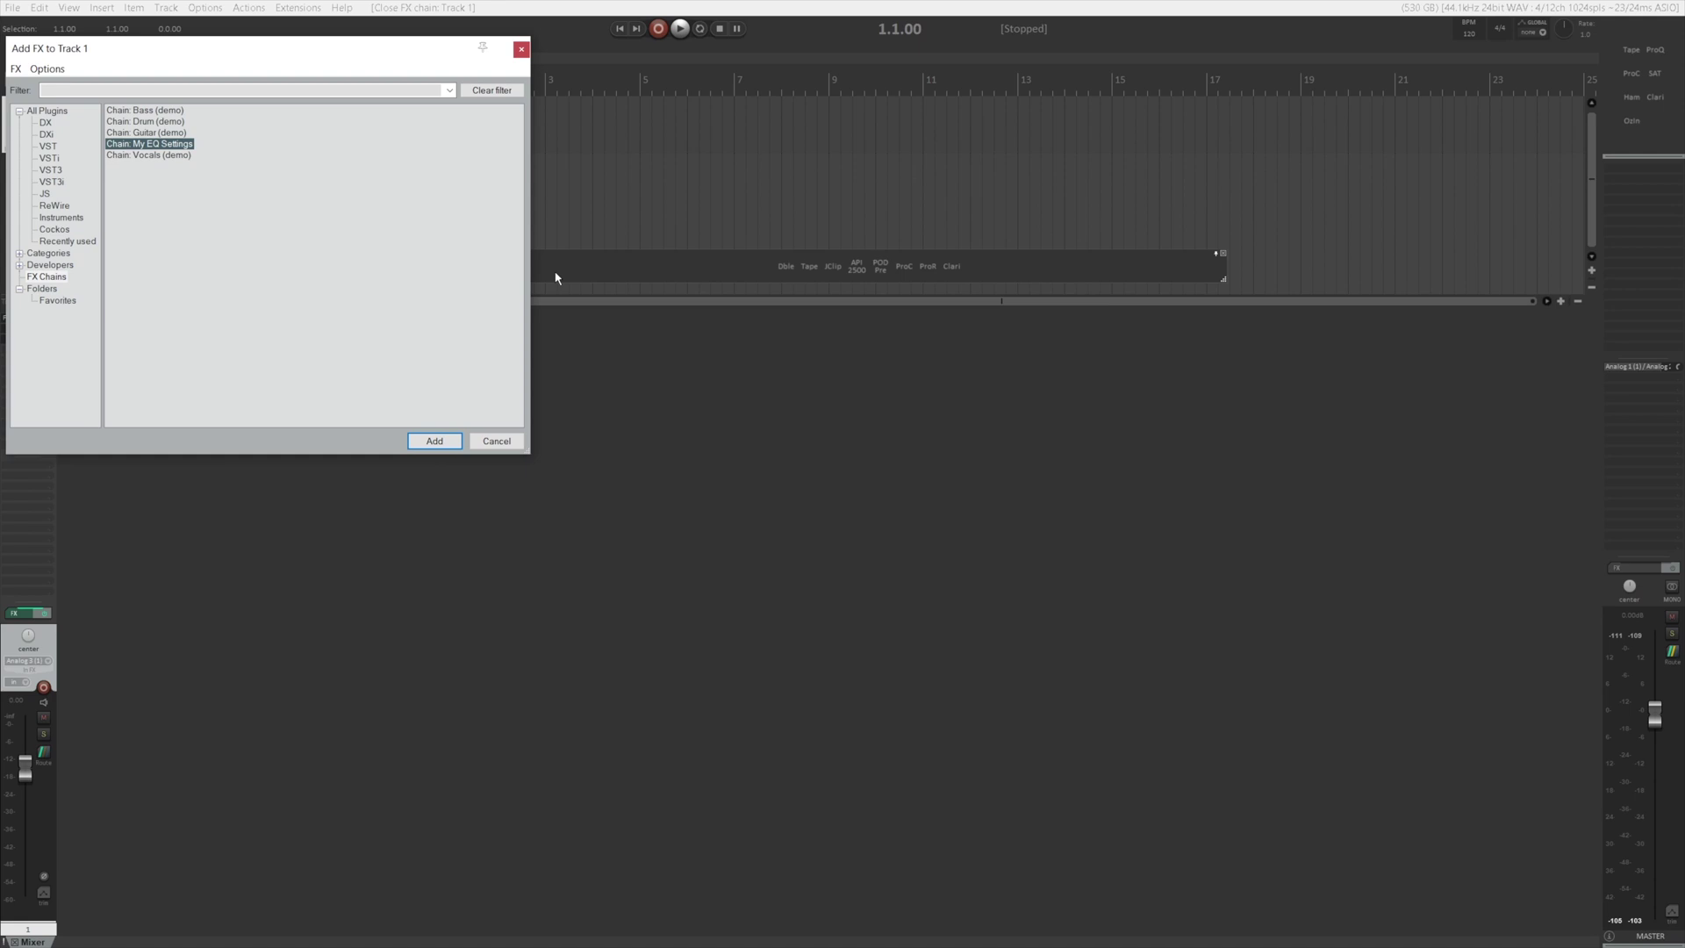
Step: Remove all FX from track 1 and add three new tracks to the project
{"action": "key", "text": "ctrl+shift+e"}
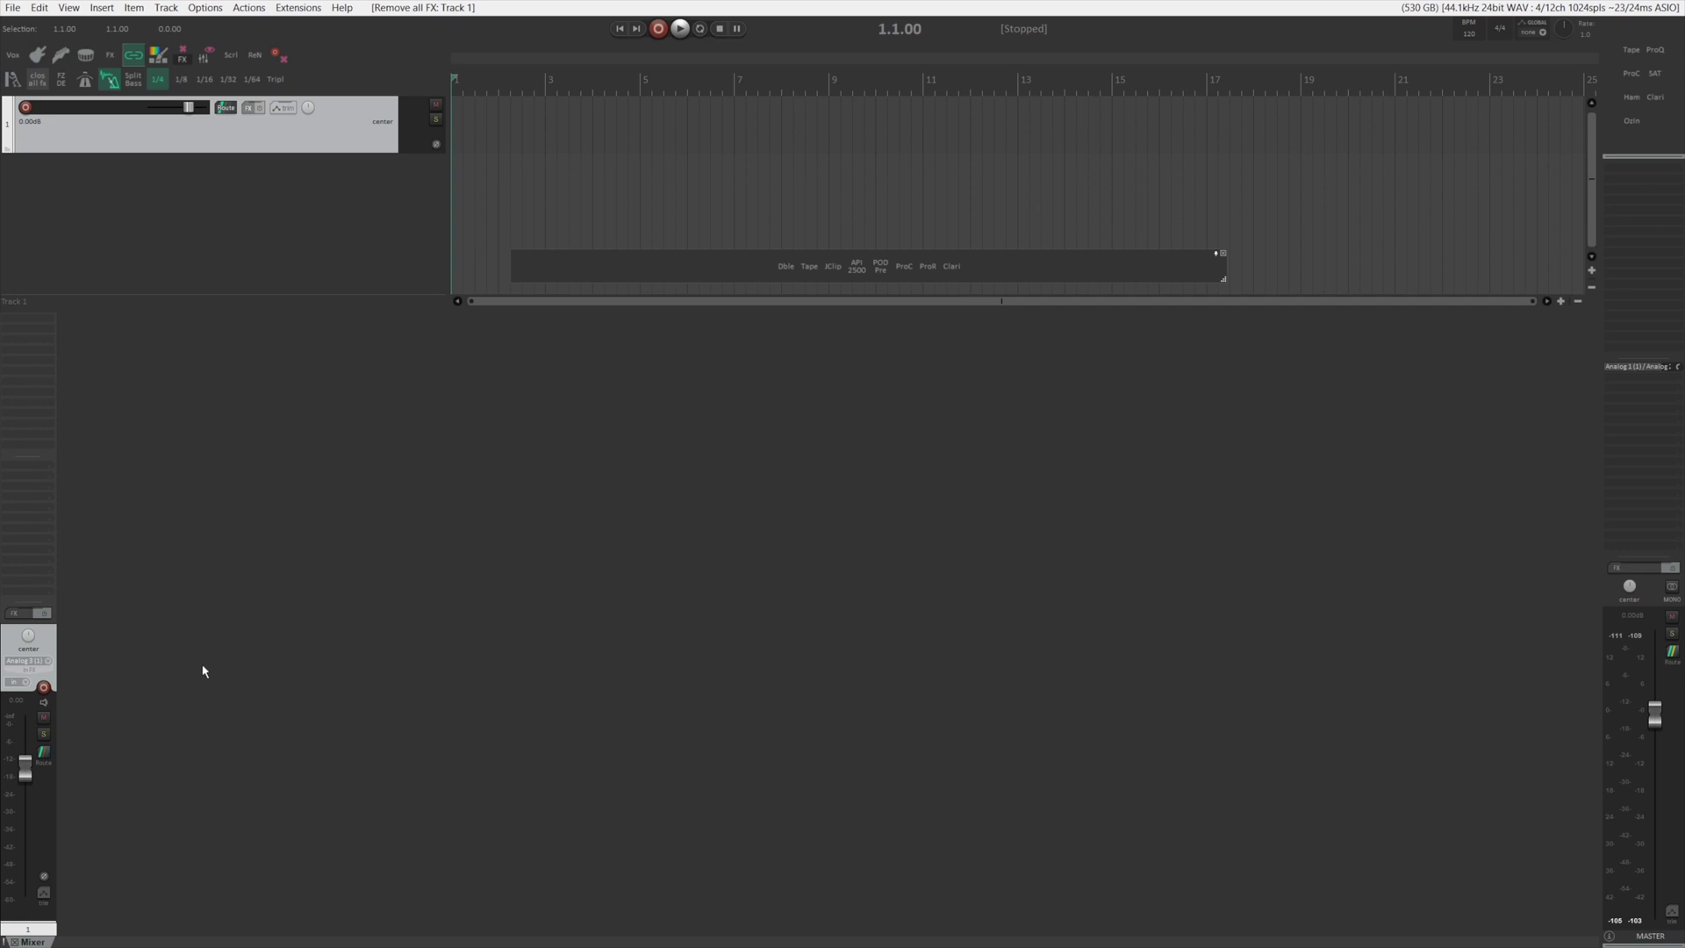
{"action": "double_click", "coordinate": [143, 496]}
{"action": "double_click", "coordinate": [222, 523]}
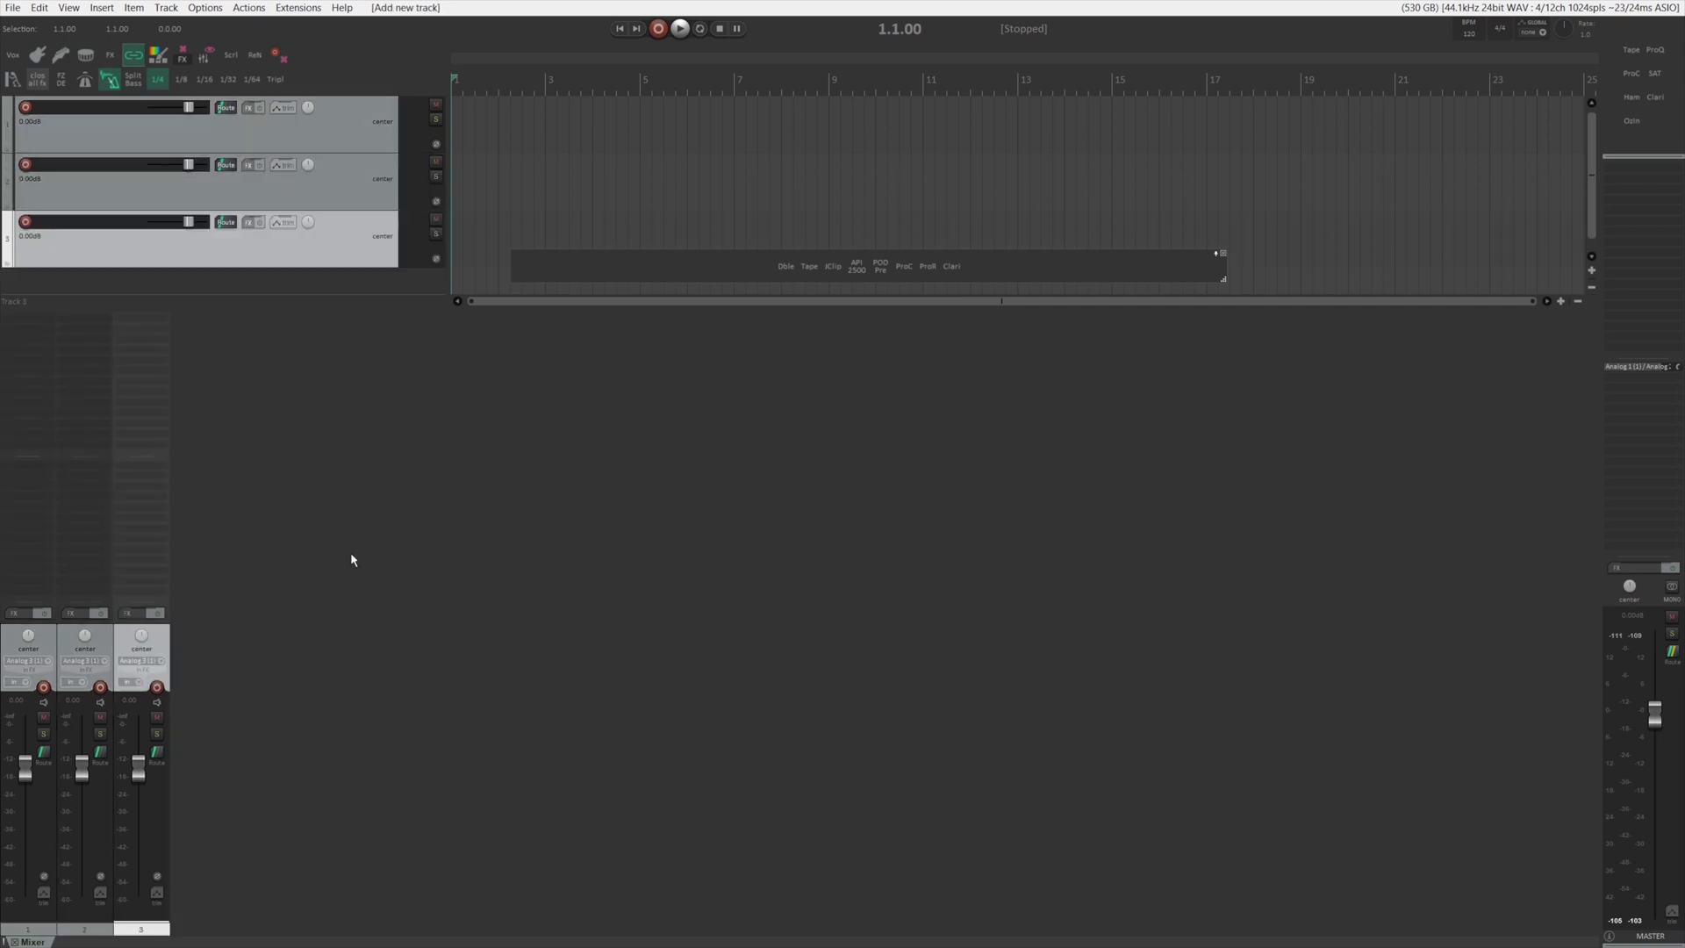
{"action": "double_click", "coordinate": [350, 556]}
Step: Insert the My EQ Settings chain on all four tracks at once, spread out the plug-in windows to compare them and close them
{"action": "left_click", "coordinate": [48, 637]}
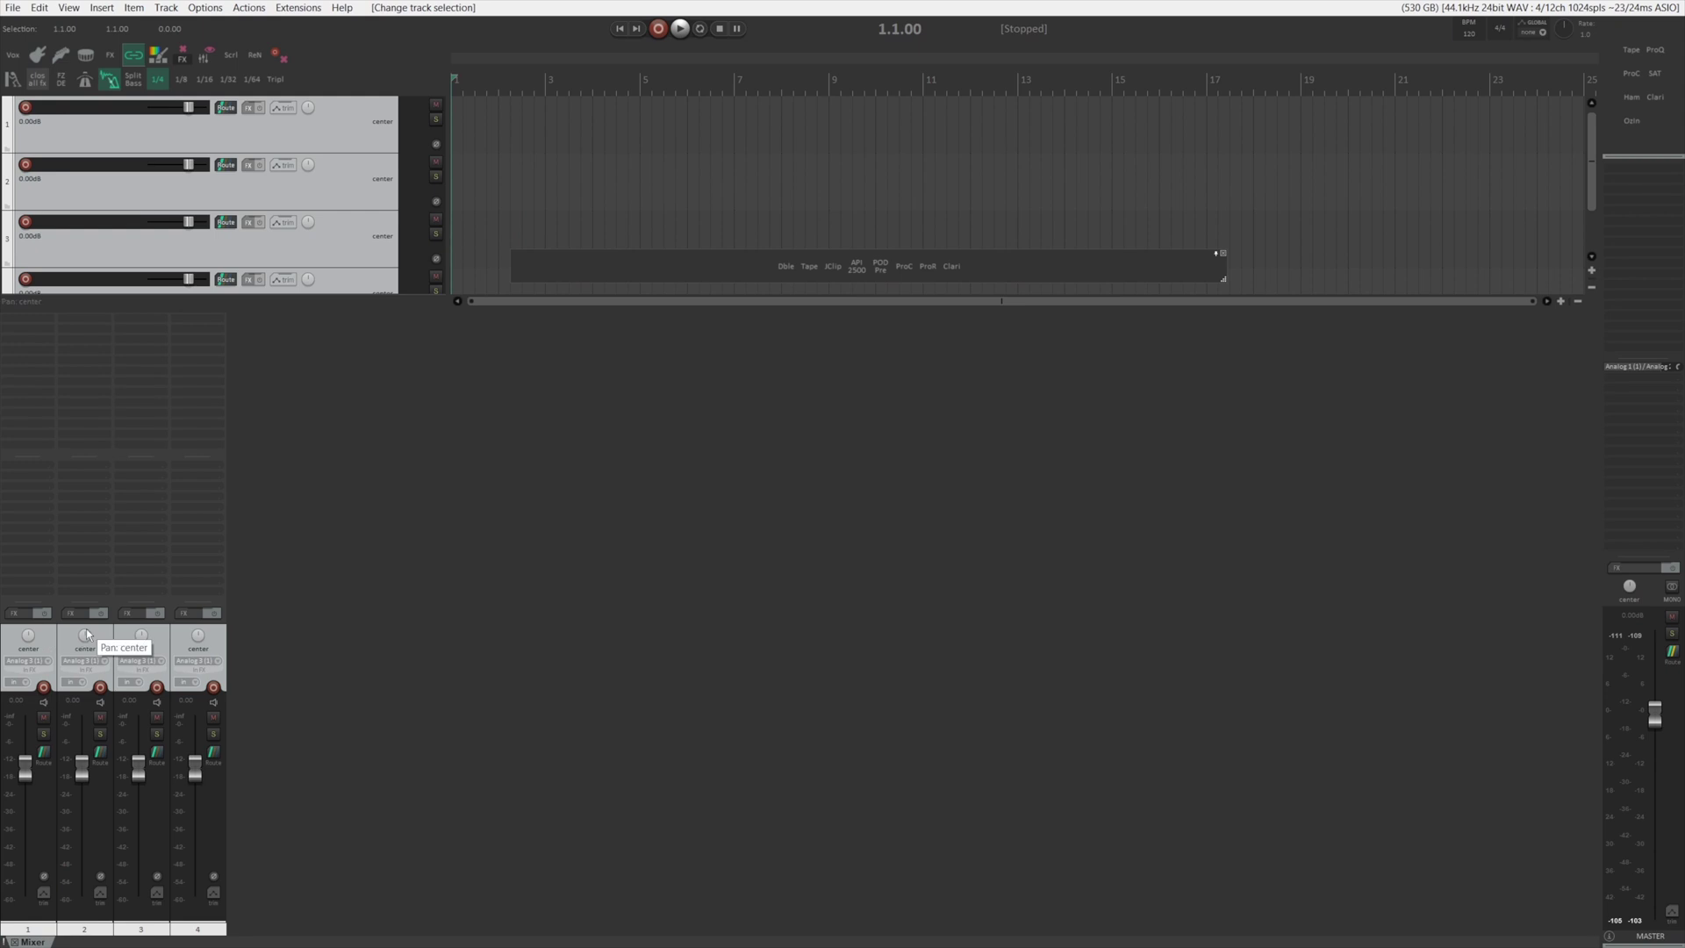
{"action": "key", "text": "p"}
{"action": "left_click_drag", "start_coordinate": [366, 121], "coordinate": [850, 175]}
{"action": "left_click_drag", "start_coordinate": [275, 94], "coordinate": [733, 88]}
{"action": "left_click_drag", "start_coordinate": [429, 58], "coordinate": [824, 86]}
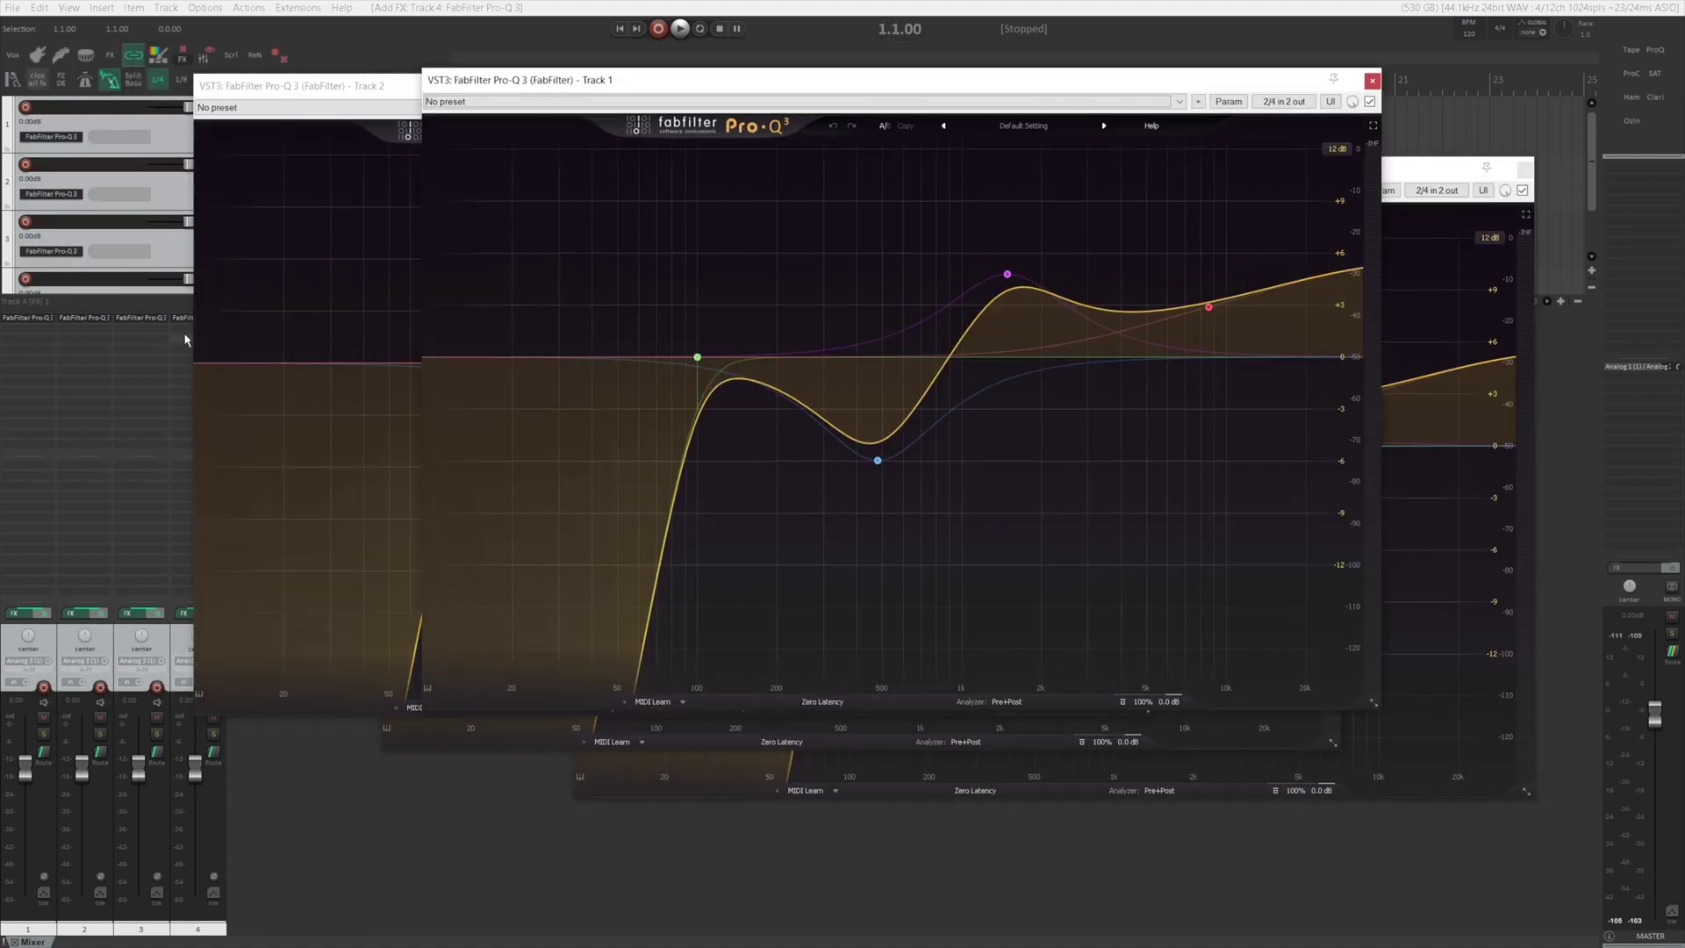
{"action": "key", "text": "Escape"}
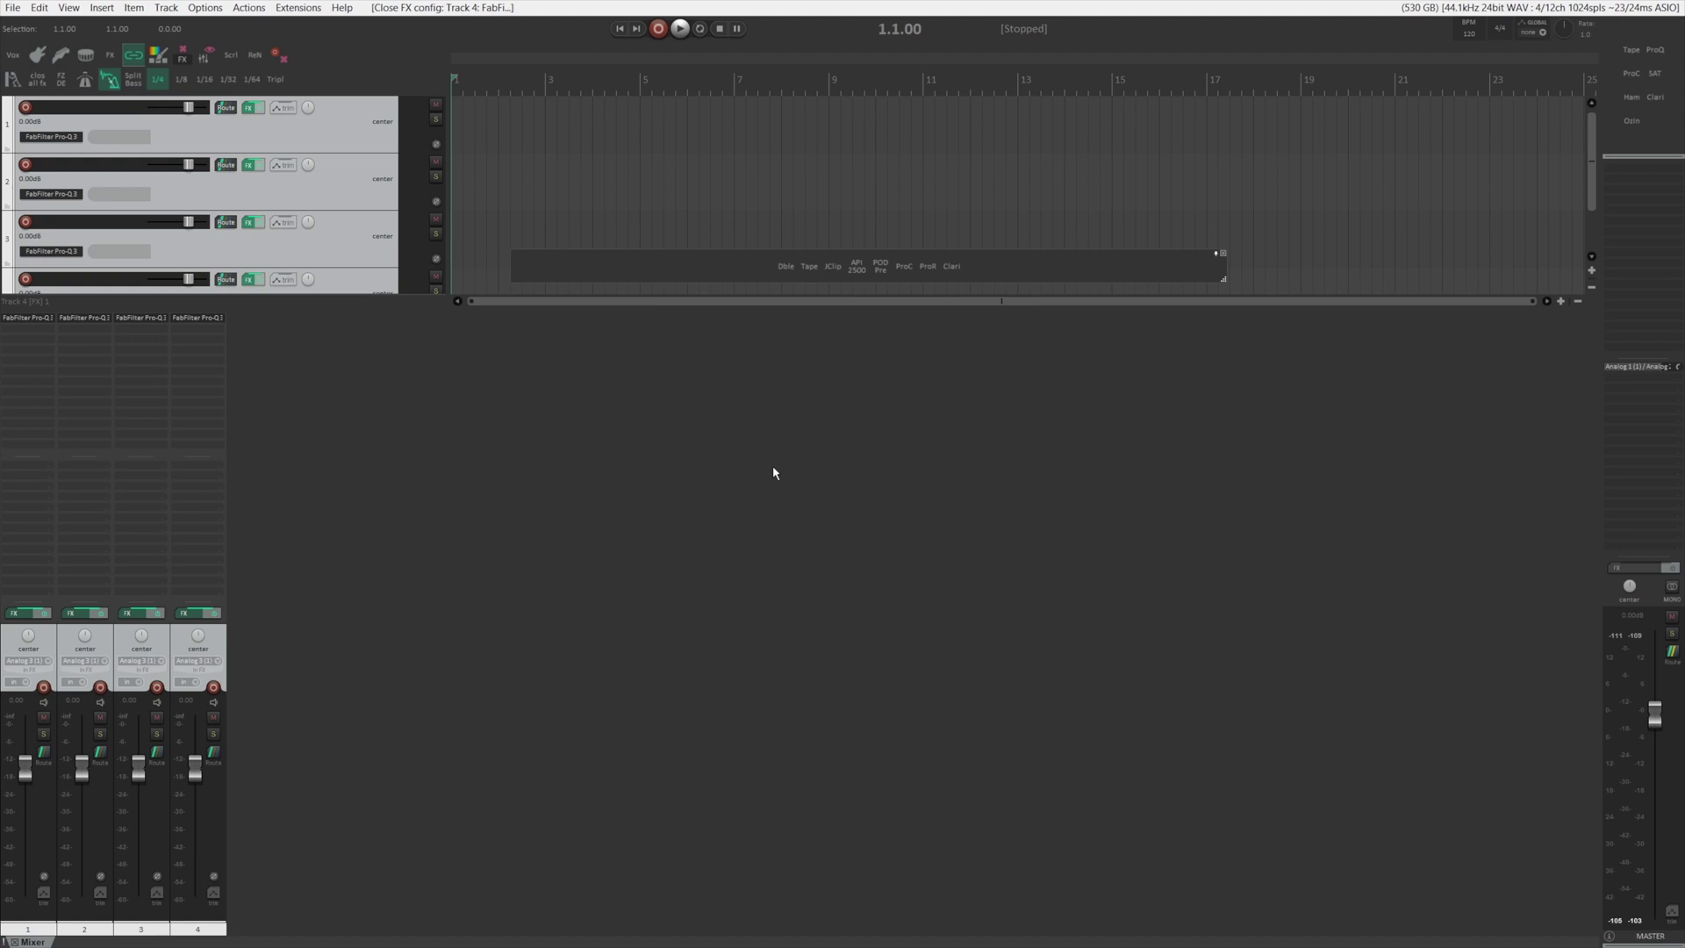
Step: Find the My EQ Settings insert action in the action list by filtering for "my eq" and inspect its shortcut settings
{"action": "left_click", "coordinate": [249, 8]}
{"action": "left_click", "coordinate": [276, 58]}
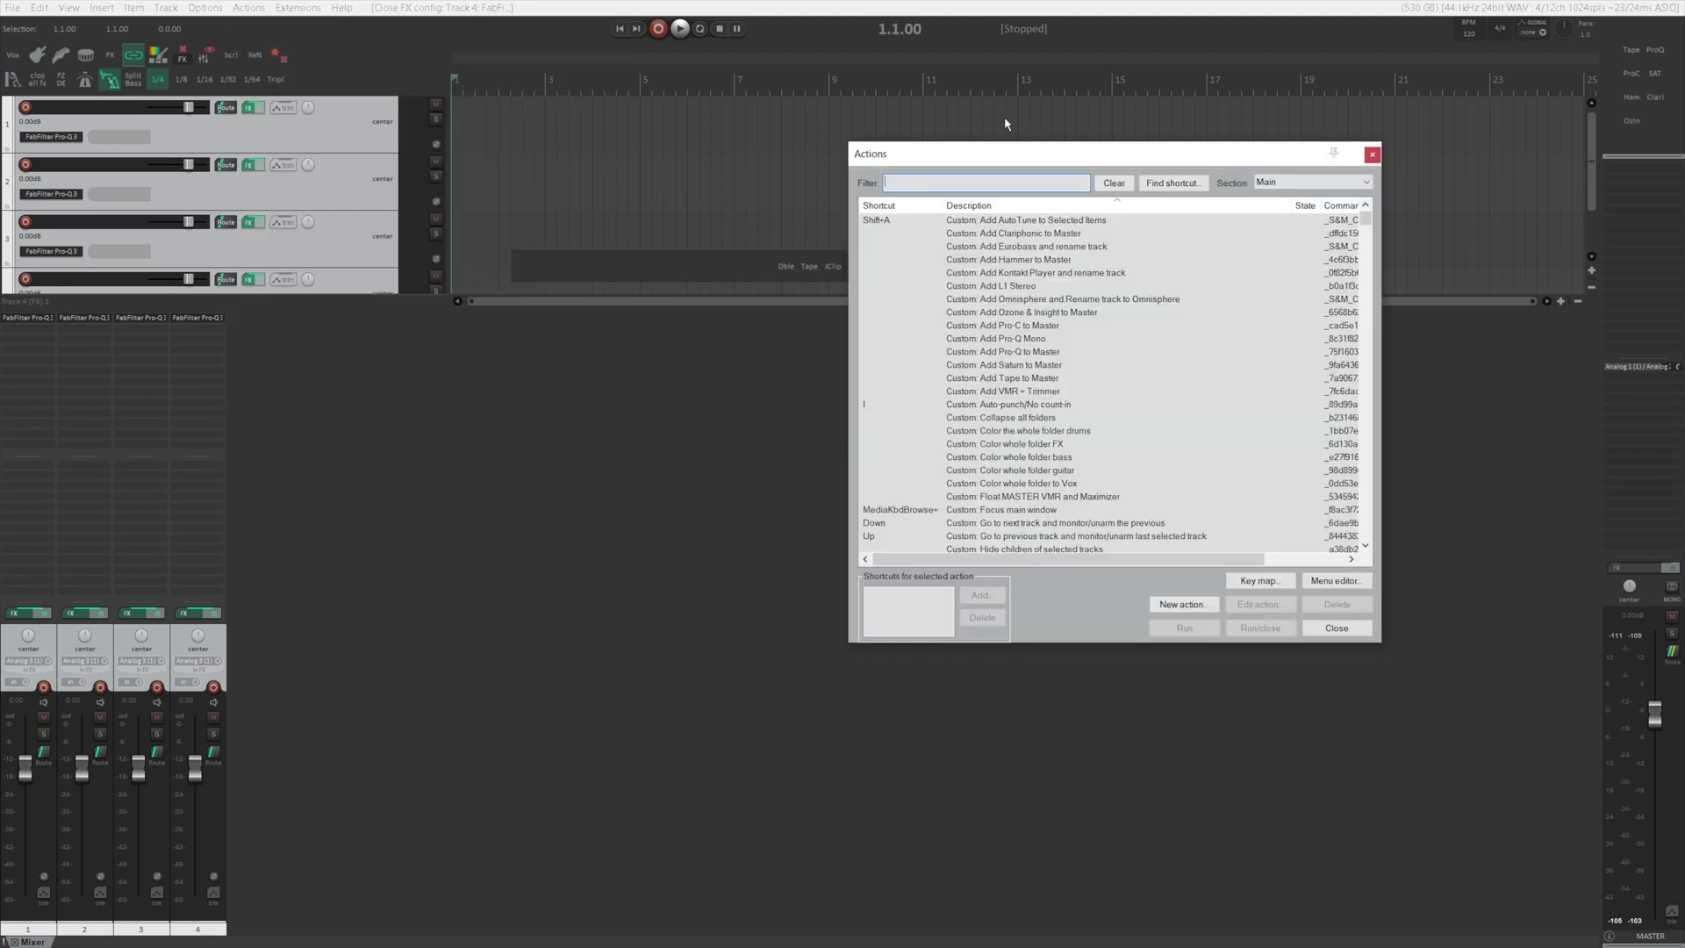
{"action": "type", "text": "m"}
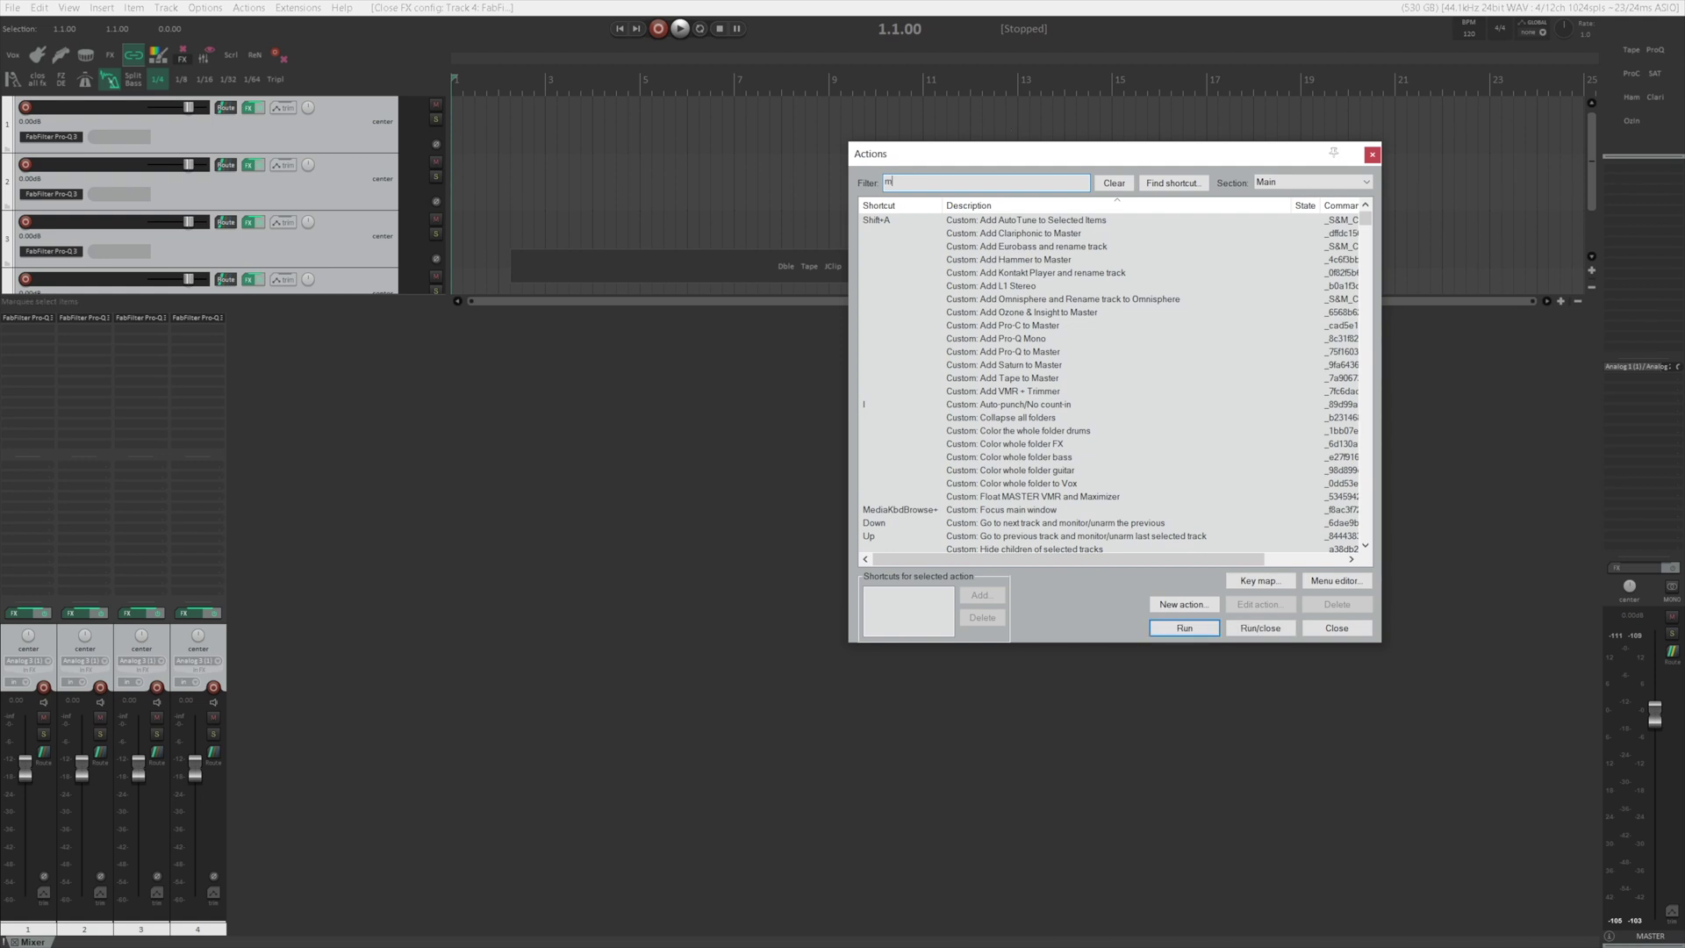
{"action": "type", "text": "y eq"}
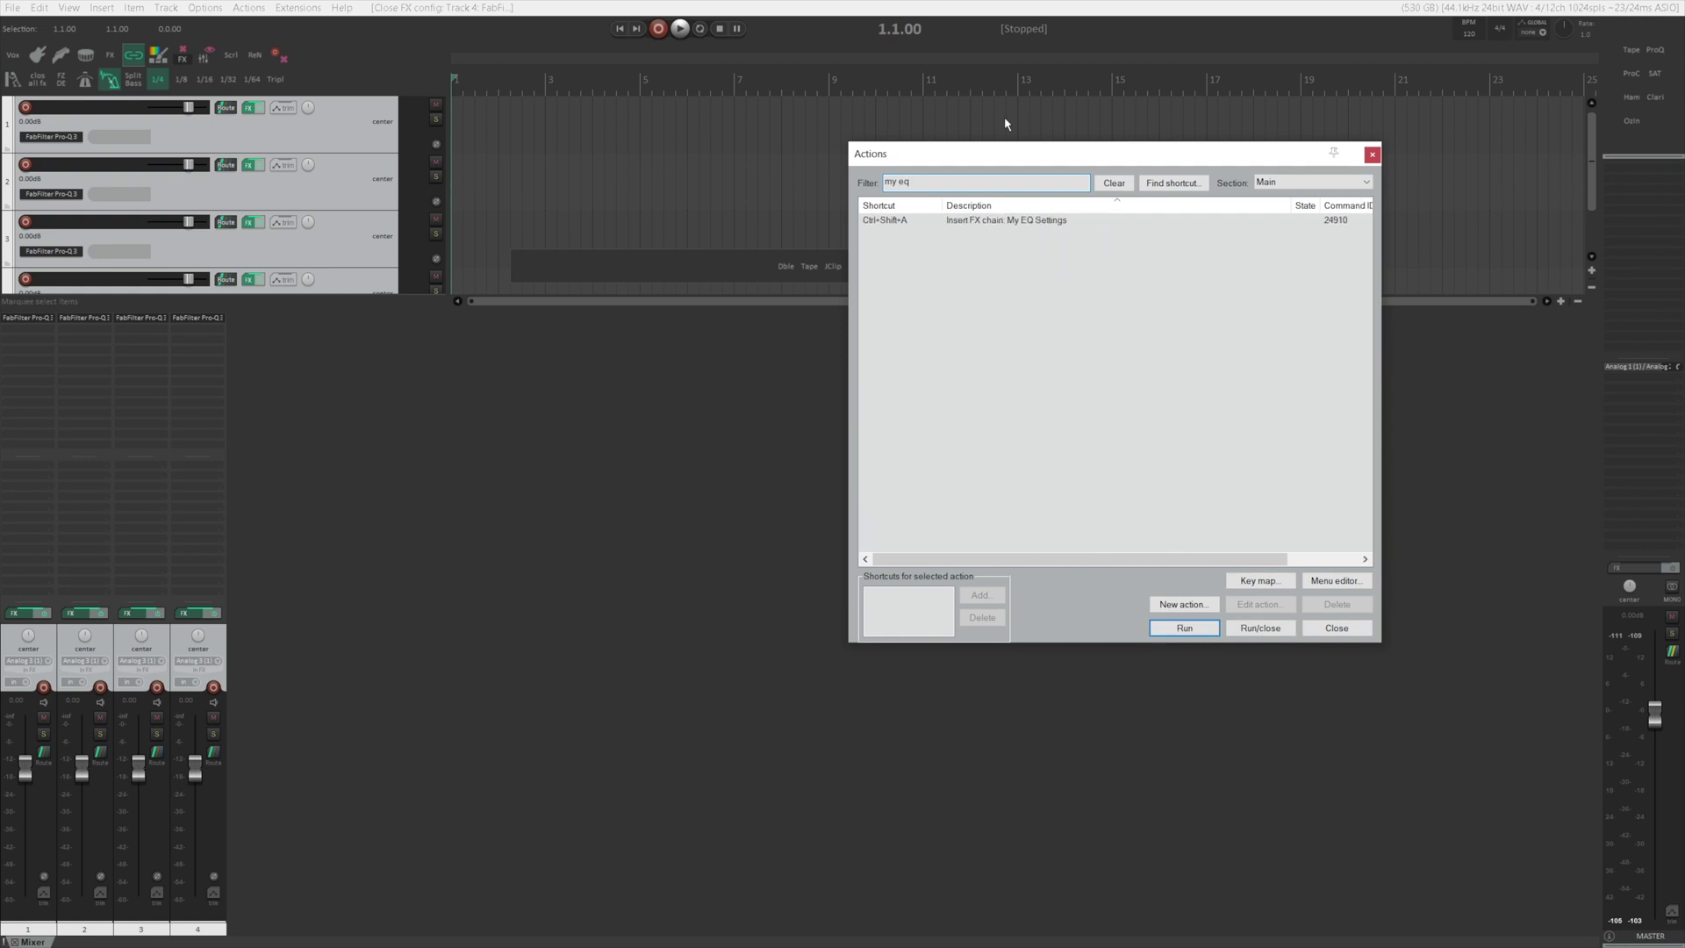
{"action": "left_click", "coordinate": [1009, 219]}
{"action": "left_click", "coordinate": [903, 593]}
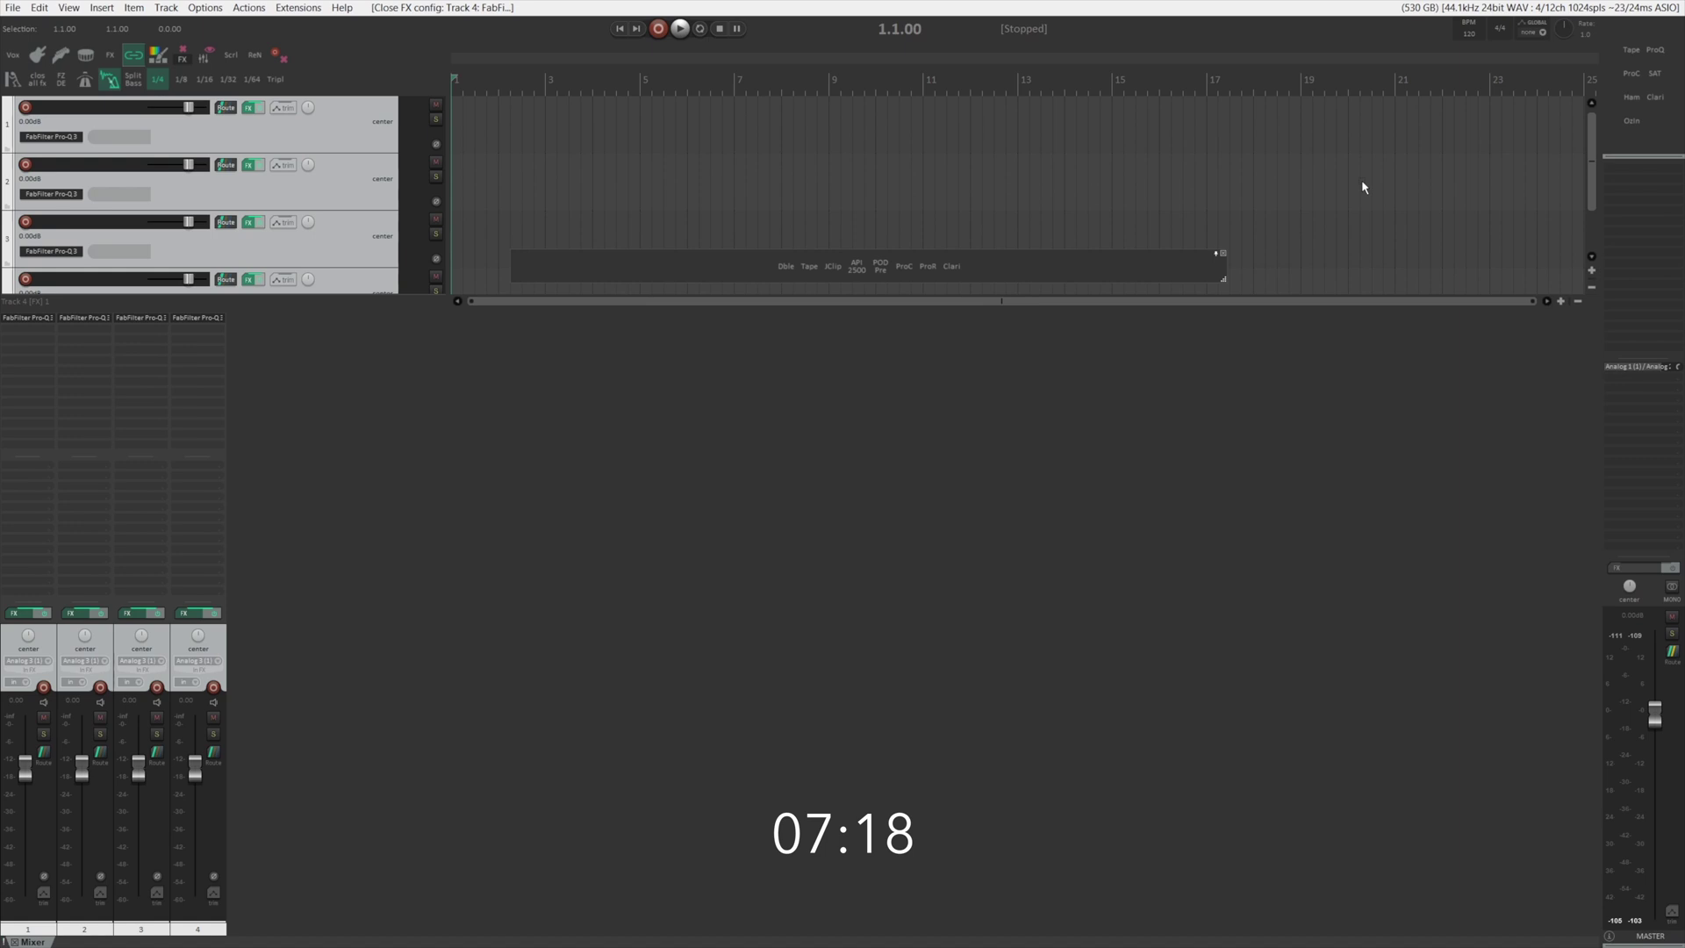
Step: Delete tracks 2 to 4 and open FabFilter Pro-Q 3 on the remaining track
{"action": "key", "text": "Delete"}
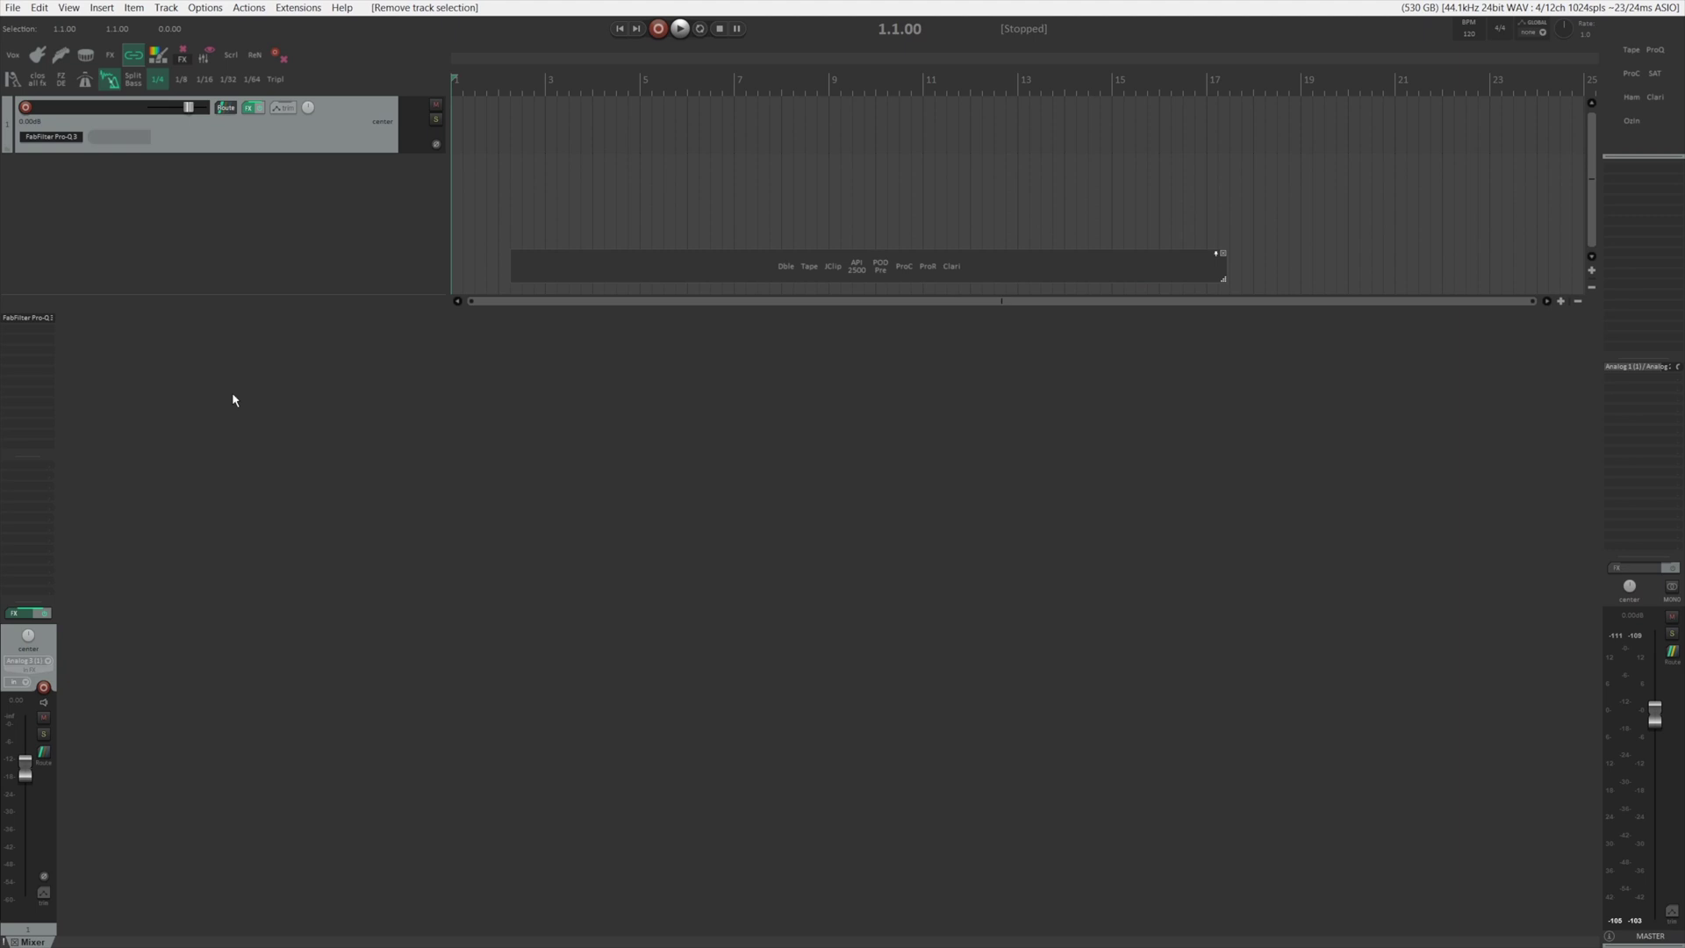
{"action": "left_click", "coordinate": [31, 317]}
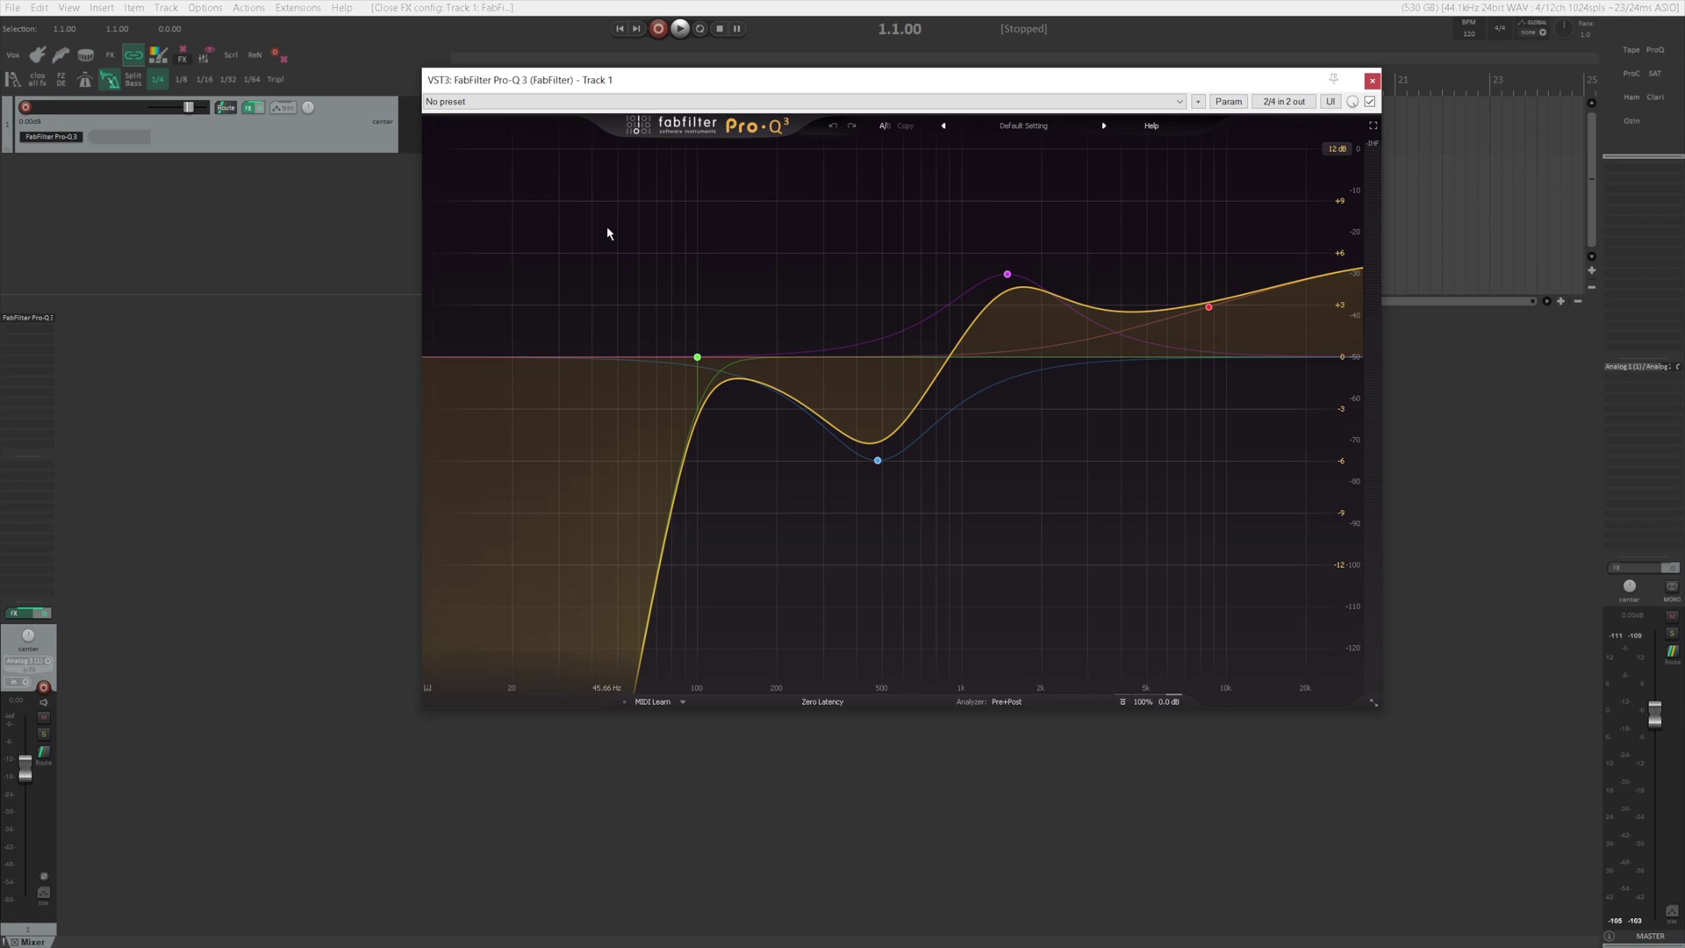
Step: Save track 1's FX chain as My EQ Settings in the Dropbox Music Production/Reaper/FX Chains folder
{"action": "left_click", "coordinate": [252, 108]}
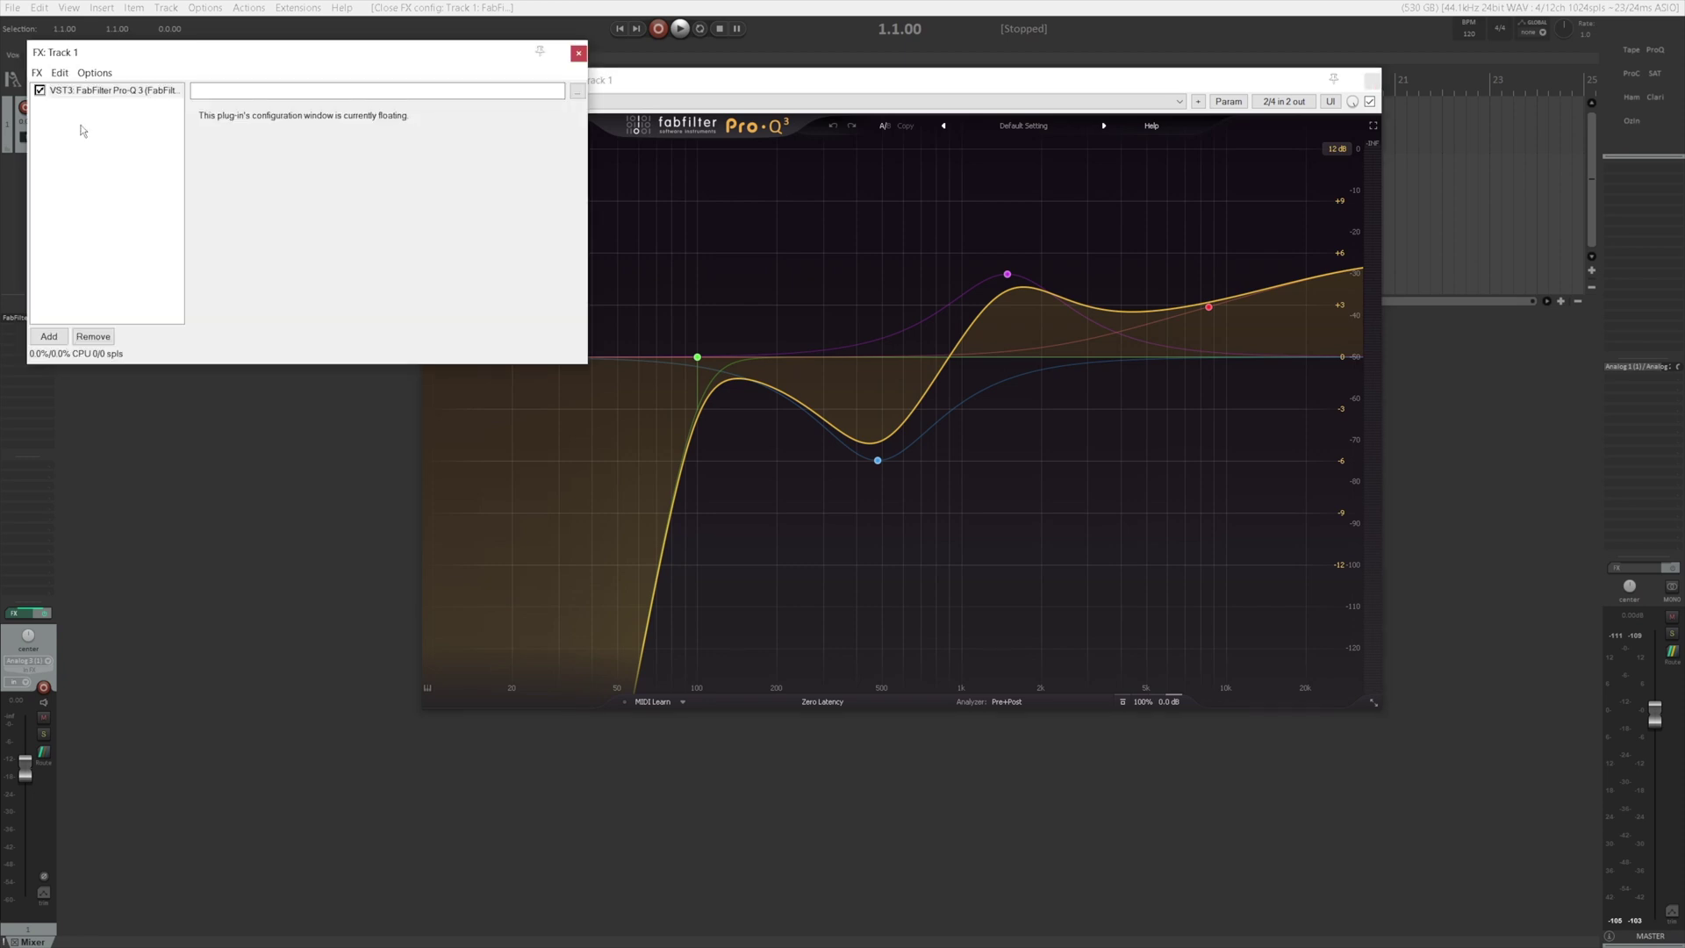
{"action": "left_click", "coordinate": [37, 74]}
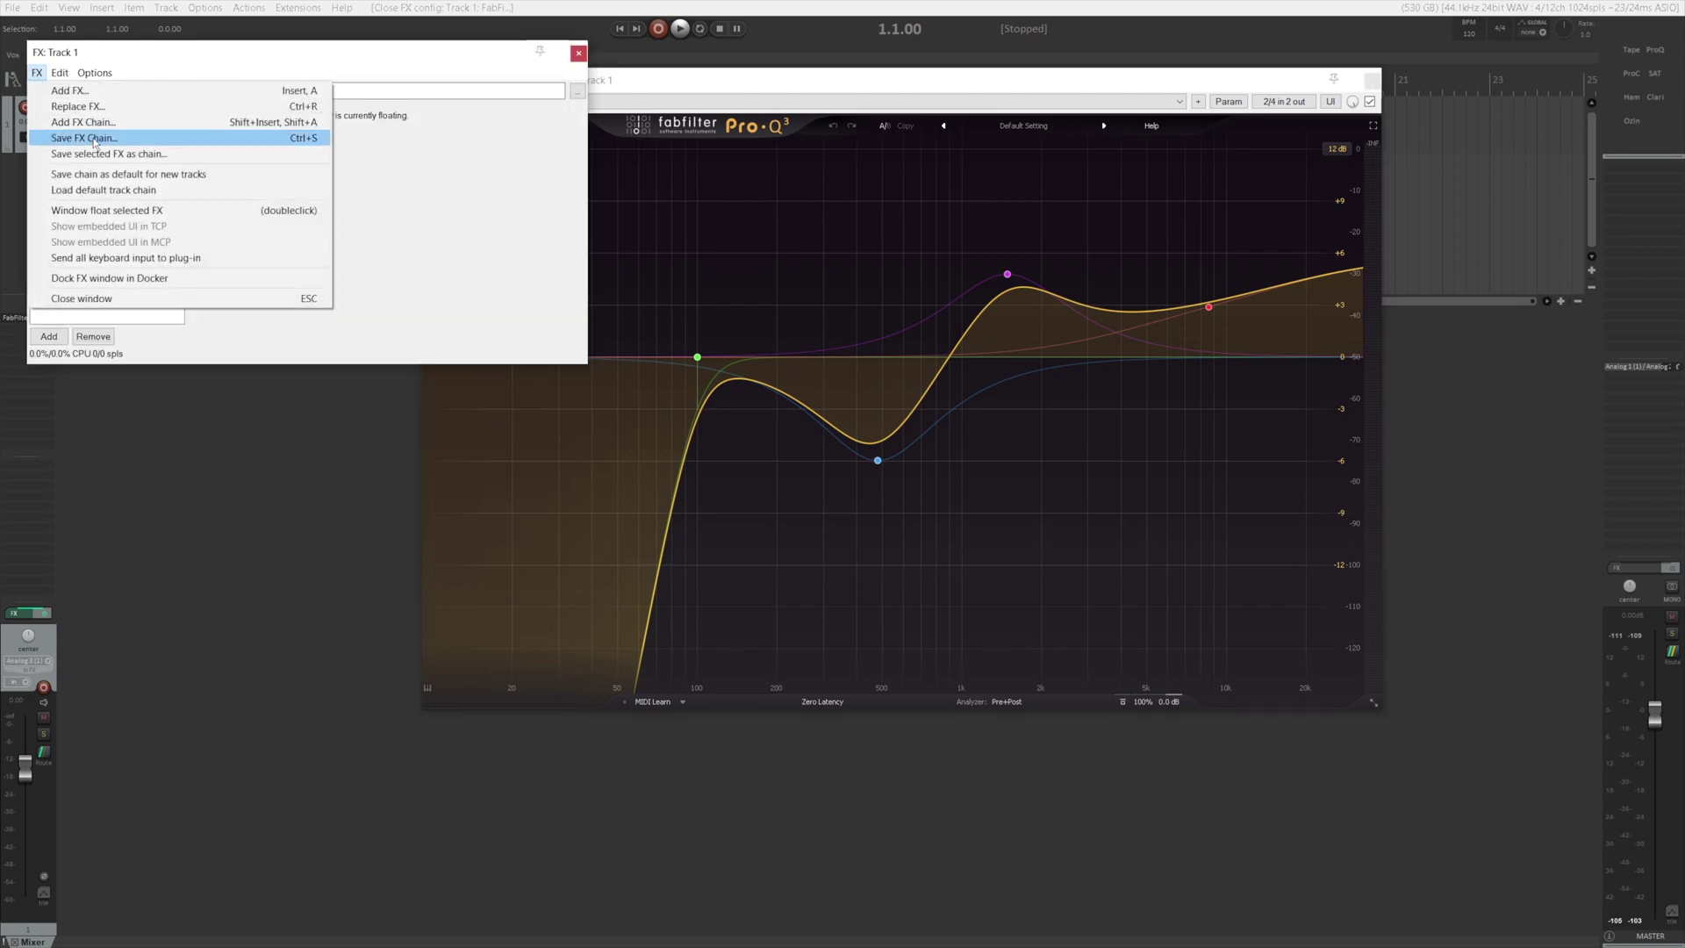
{"action": "left_click", "coordinate": [92, 139]}
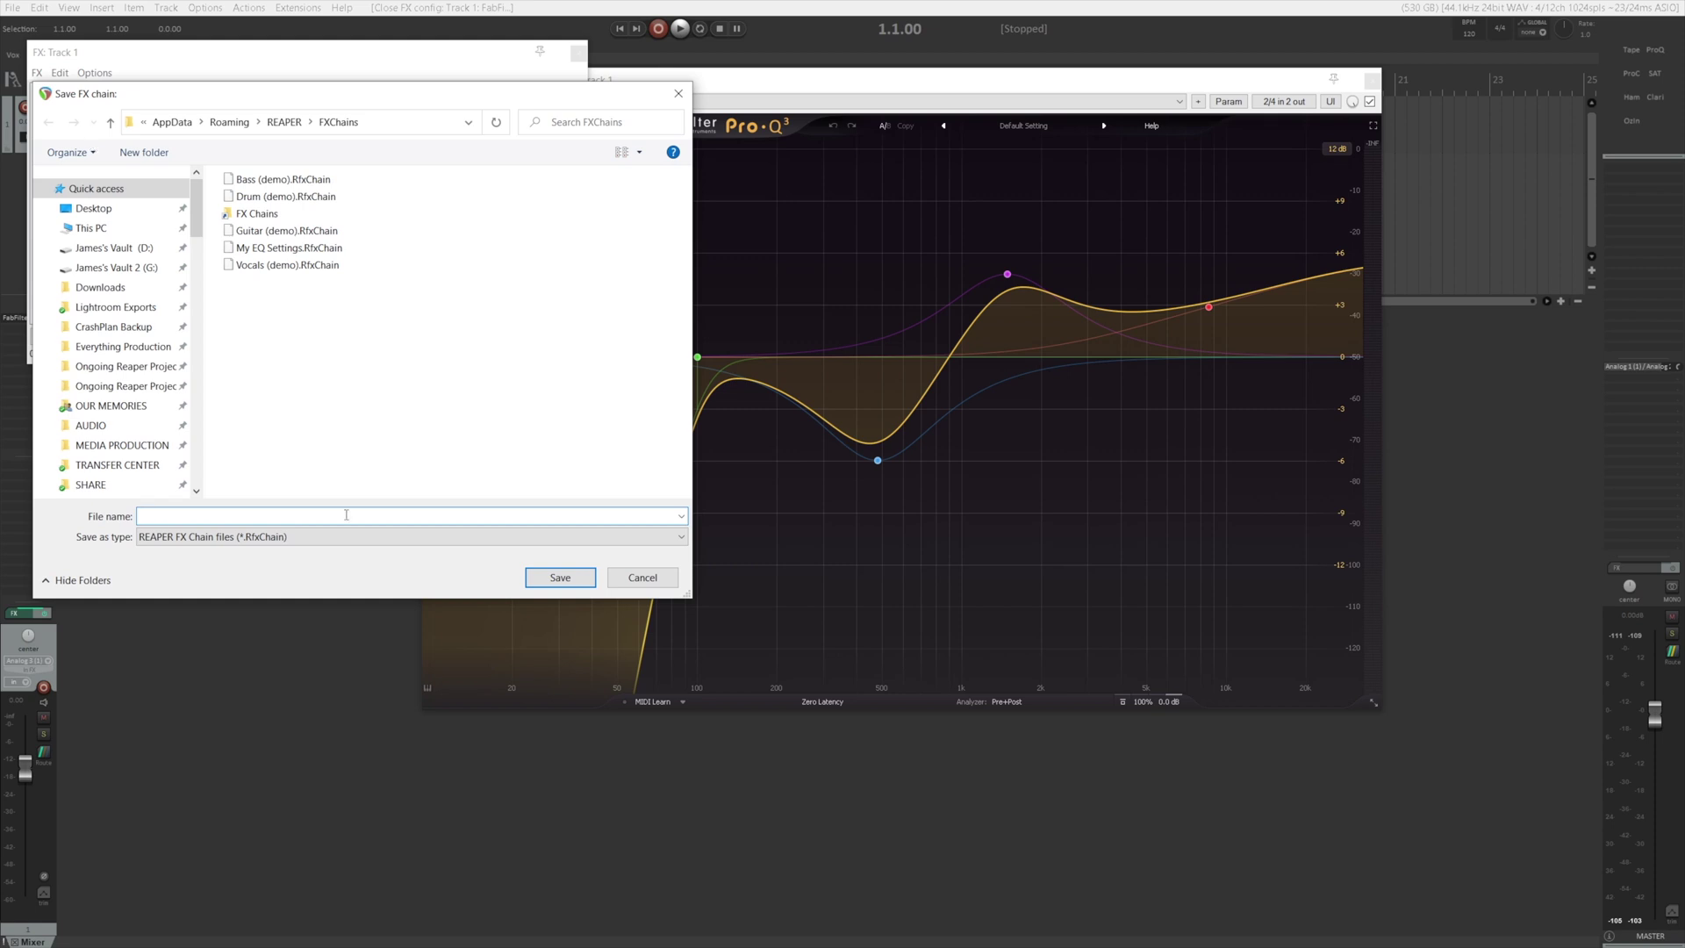
{"action": "left_click", "coordinate": [454, 540]}
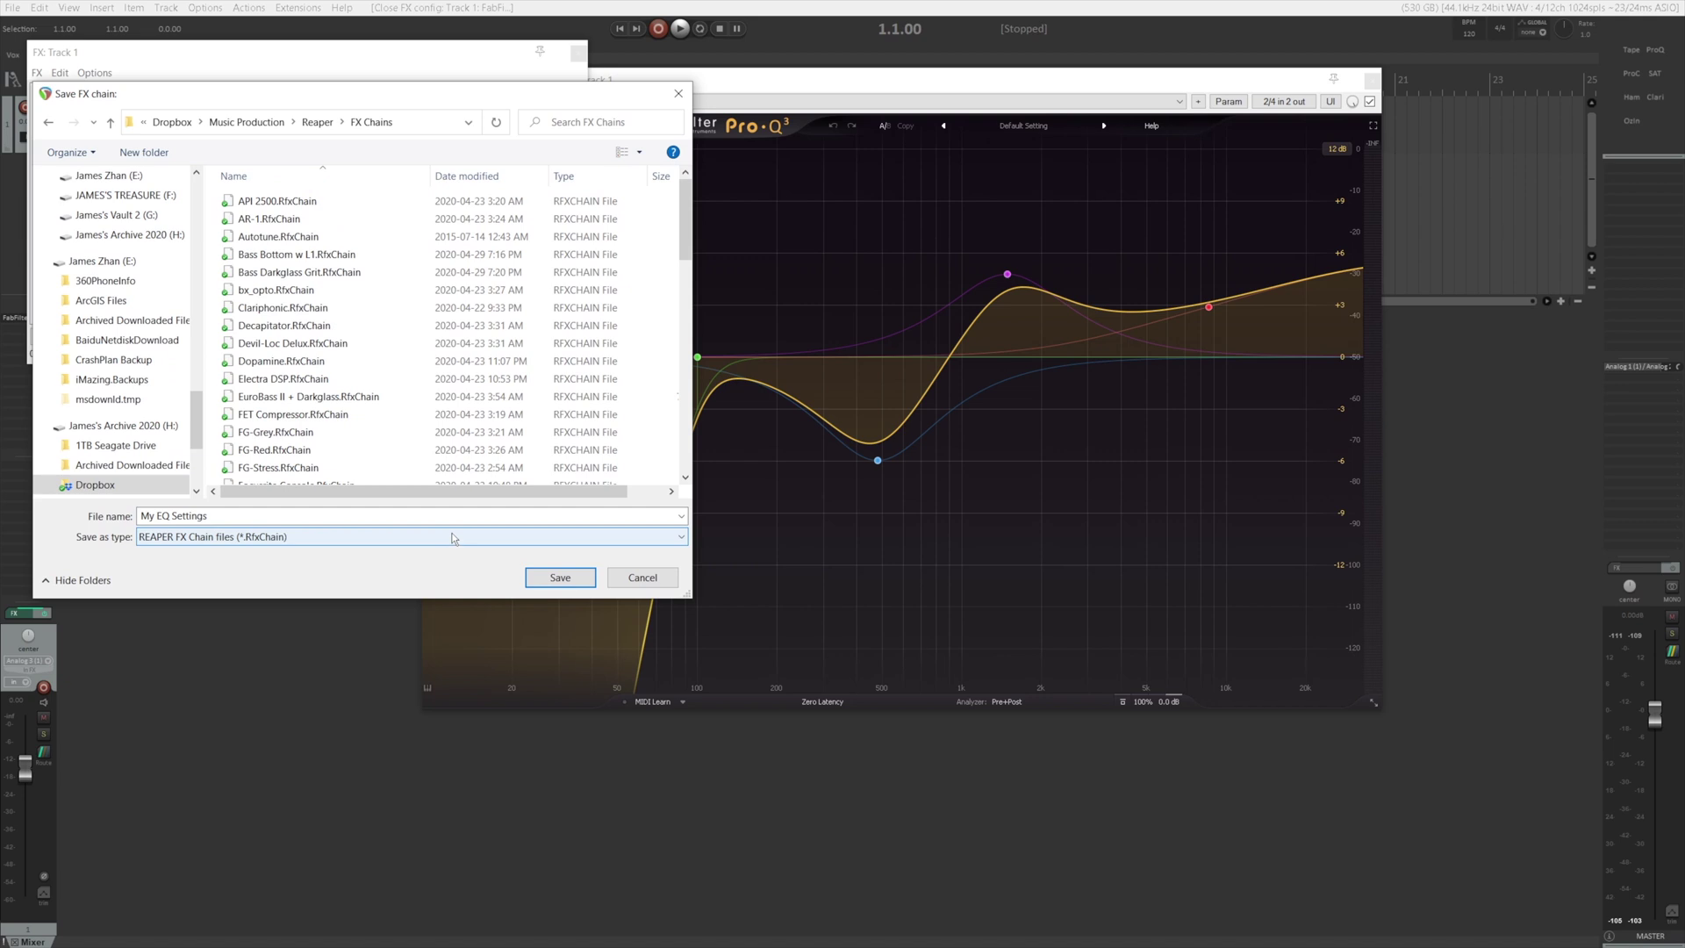
{"action": "scroll", "coordinate": [377, 365], "scroll_direction": "down", "scroll_amount": 13}
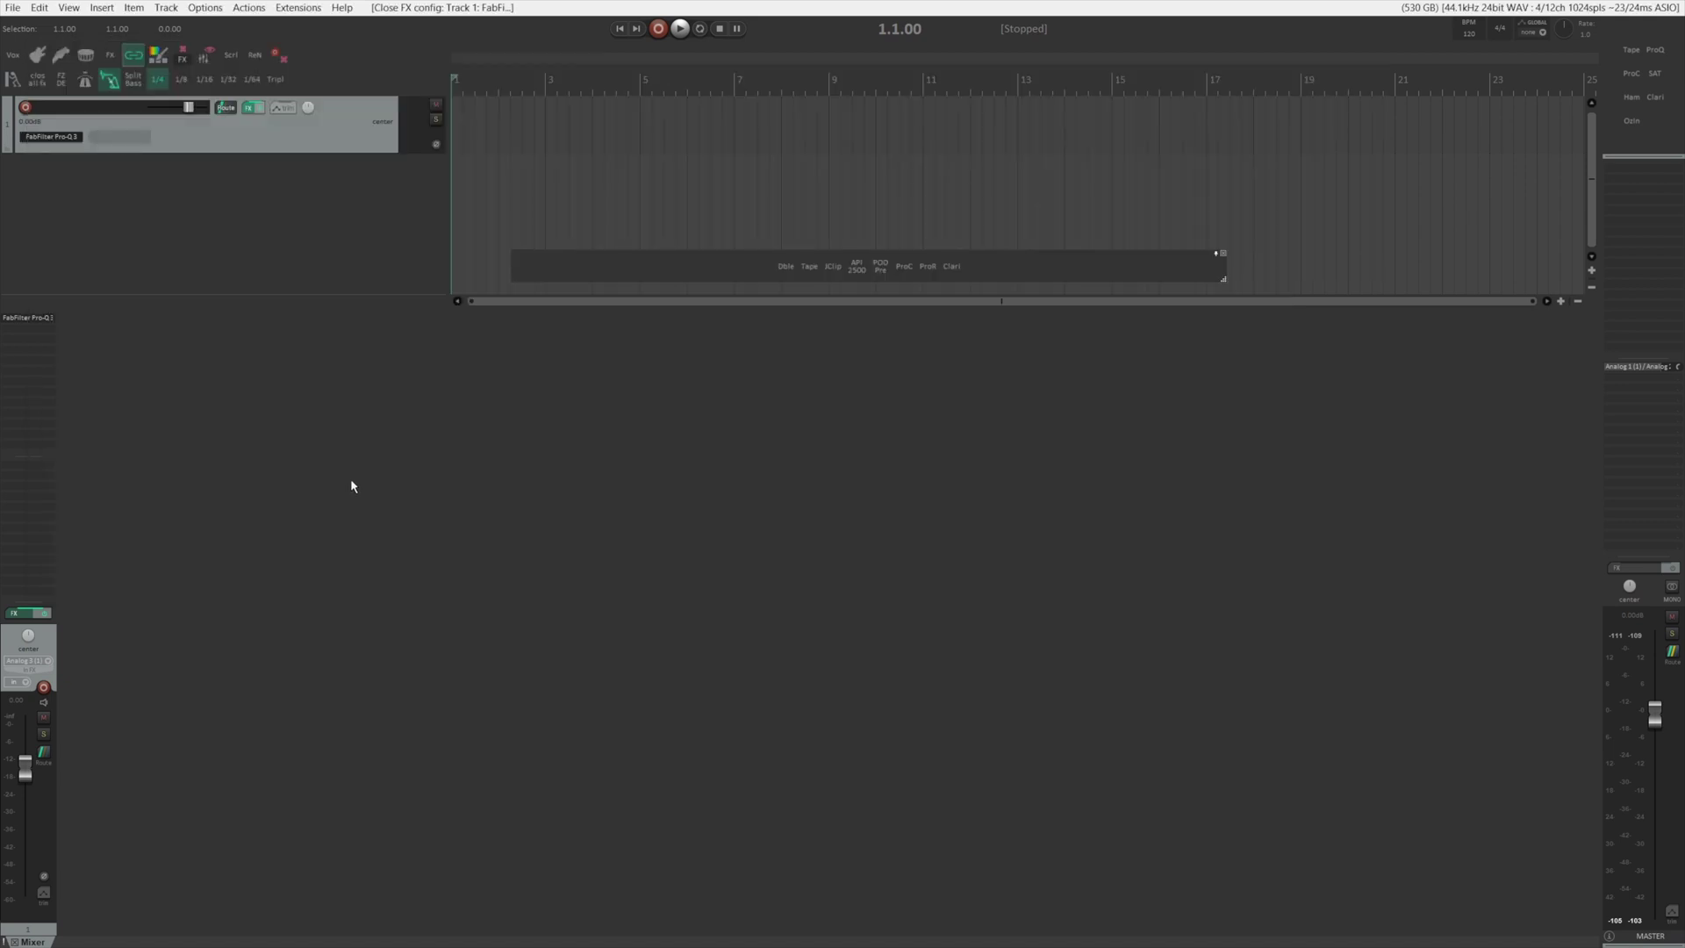
Step: Set the SWS Resources auto-fill directory to the Dropbox Music Production/Reaper/FX Chains folder and auto-fill the FX chain slots
{"action": "left_click", "coordinate": [298, 7]}
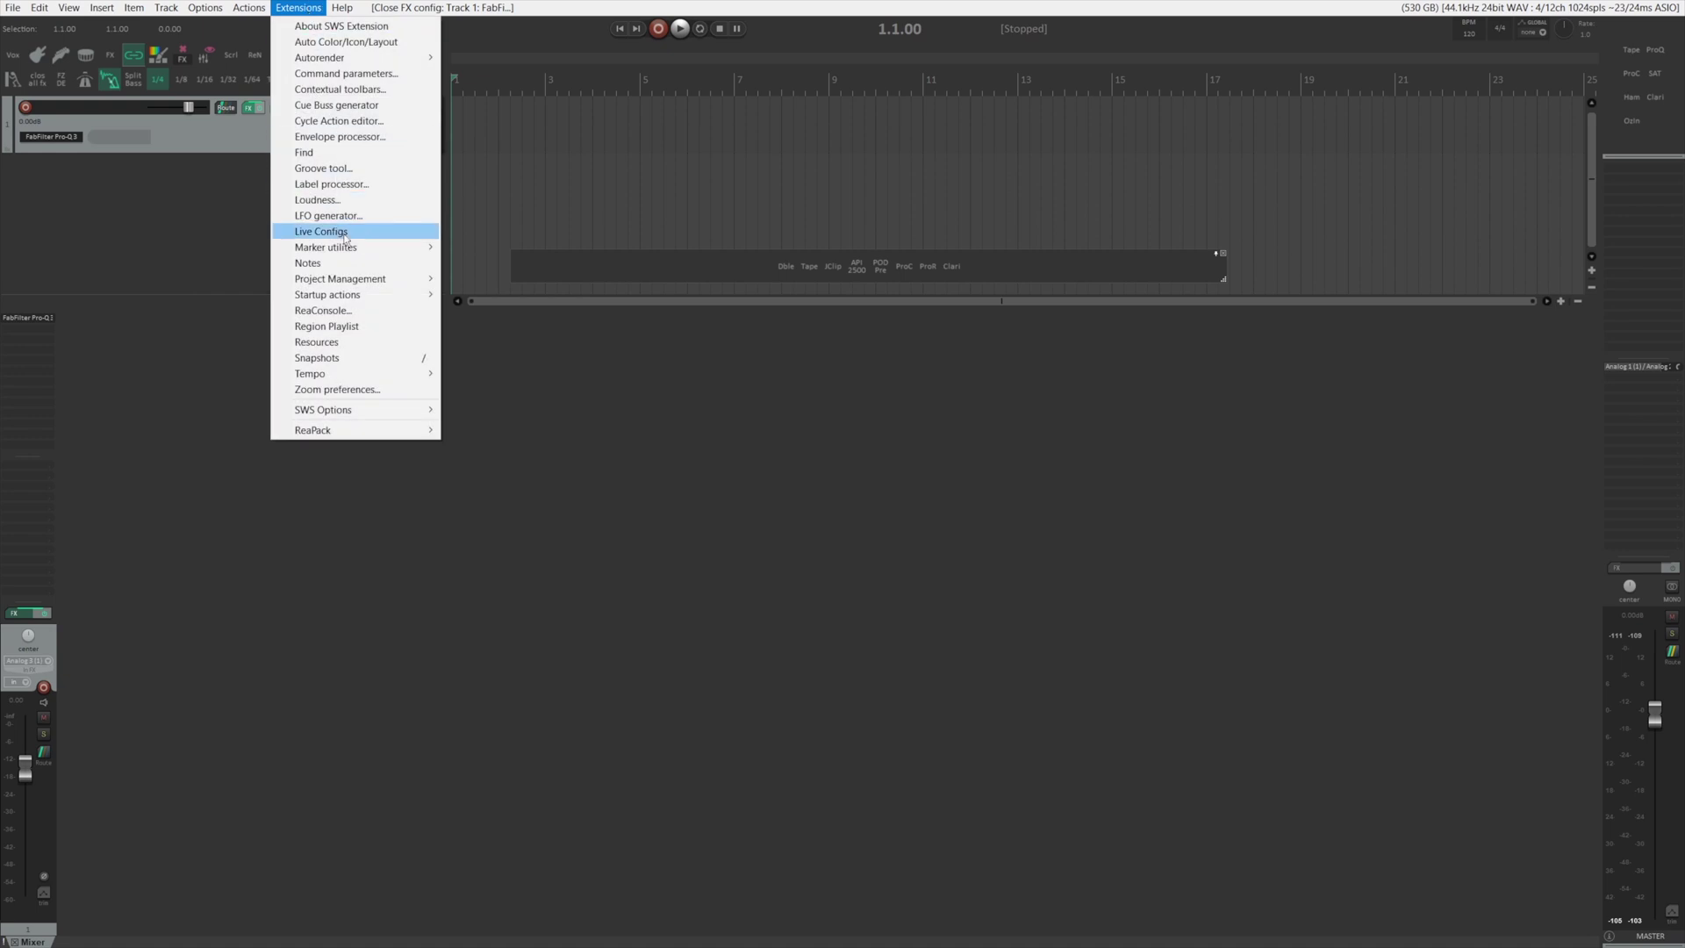
{"action": "left_click", "coordinate": [359, 342]}
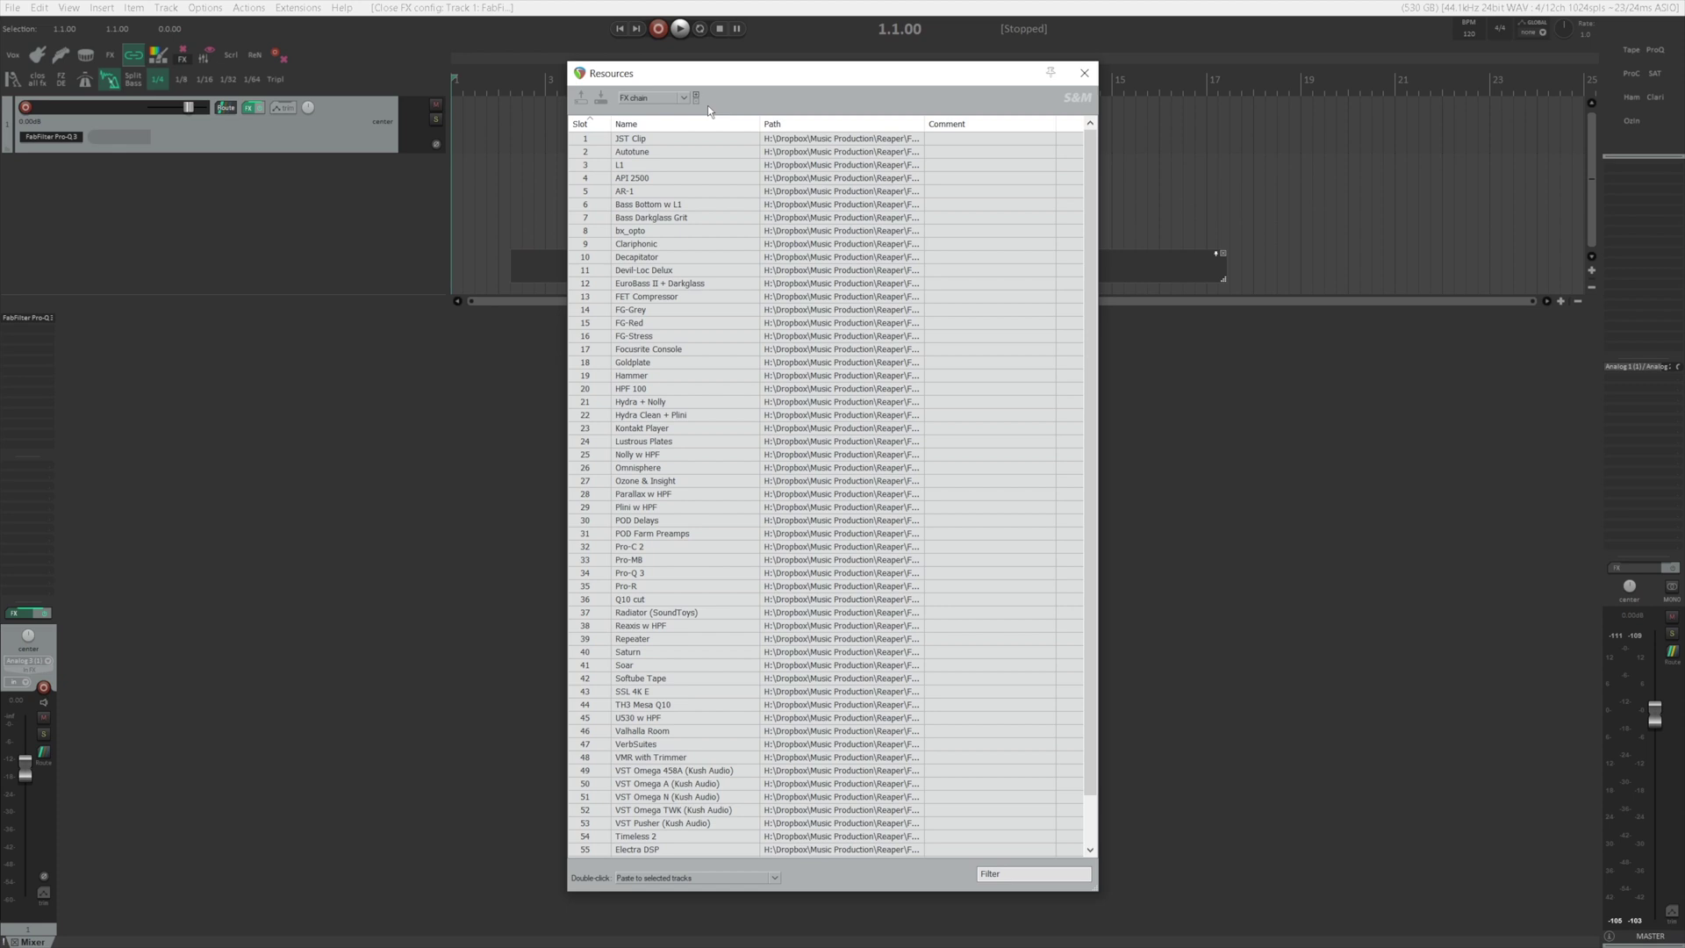
{"action": "left_click", "coordinate": [598, 97]}
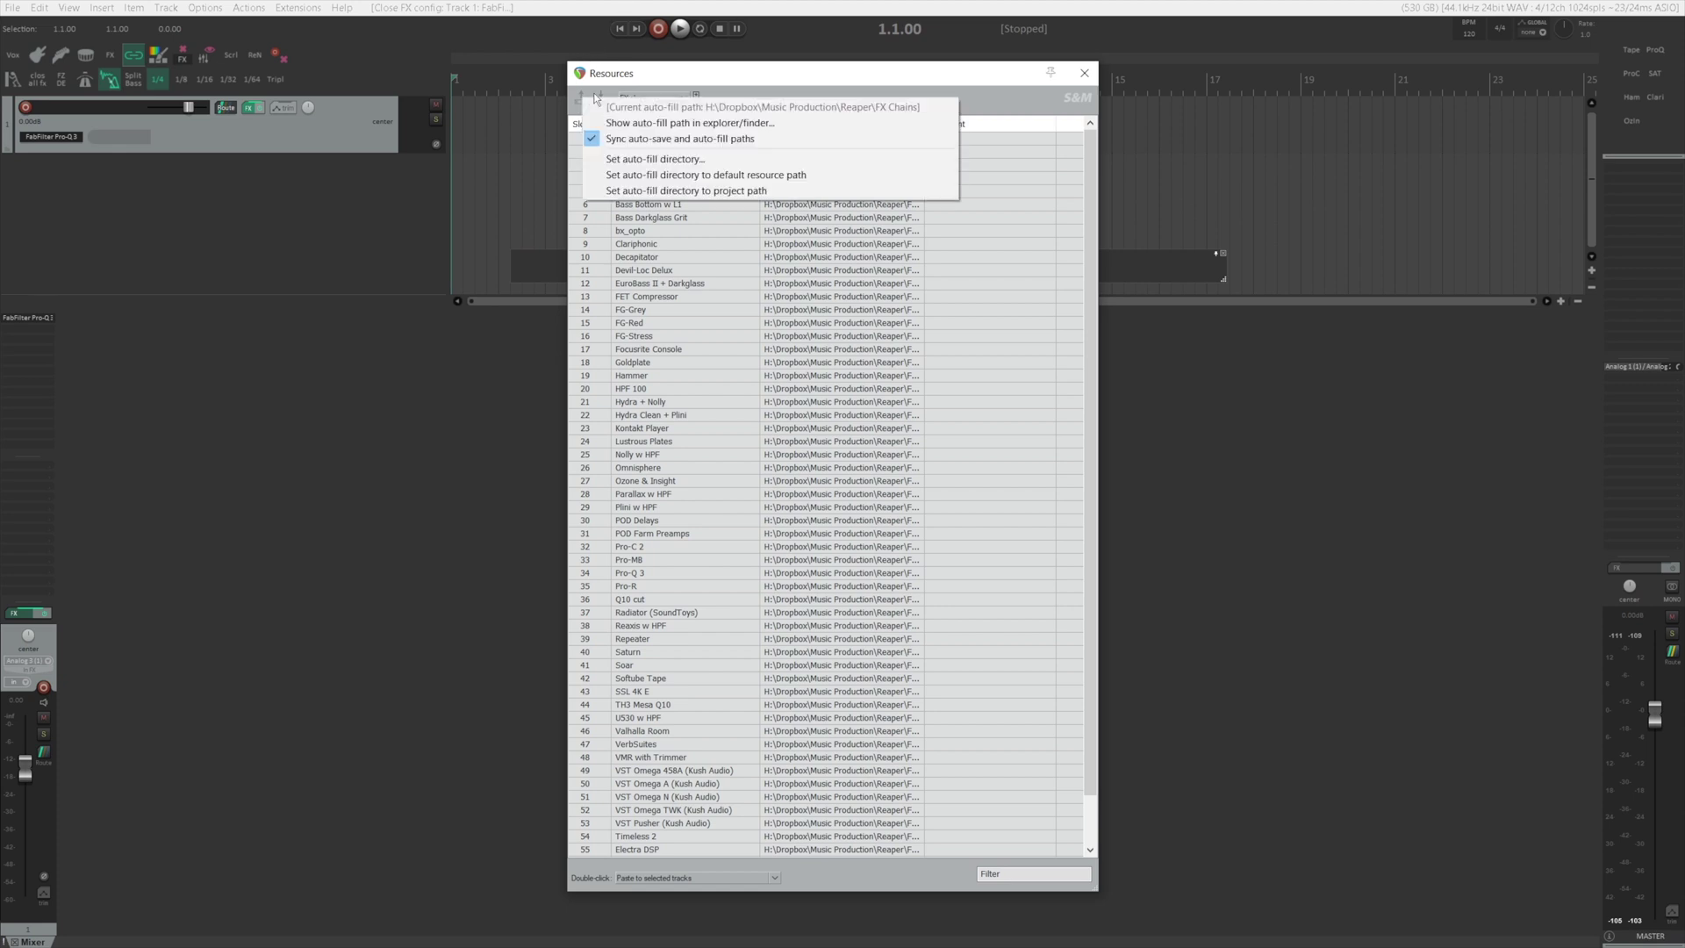
{"action": "left_click", "coordinate": [666, 160]}
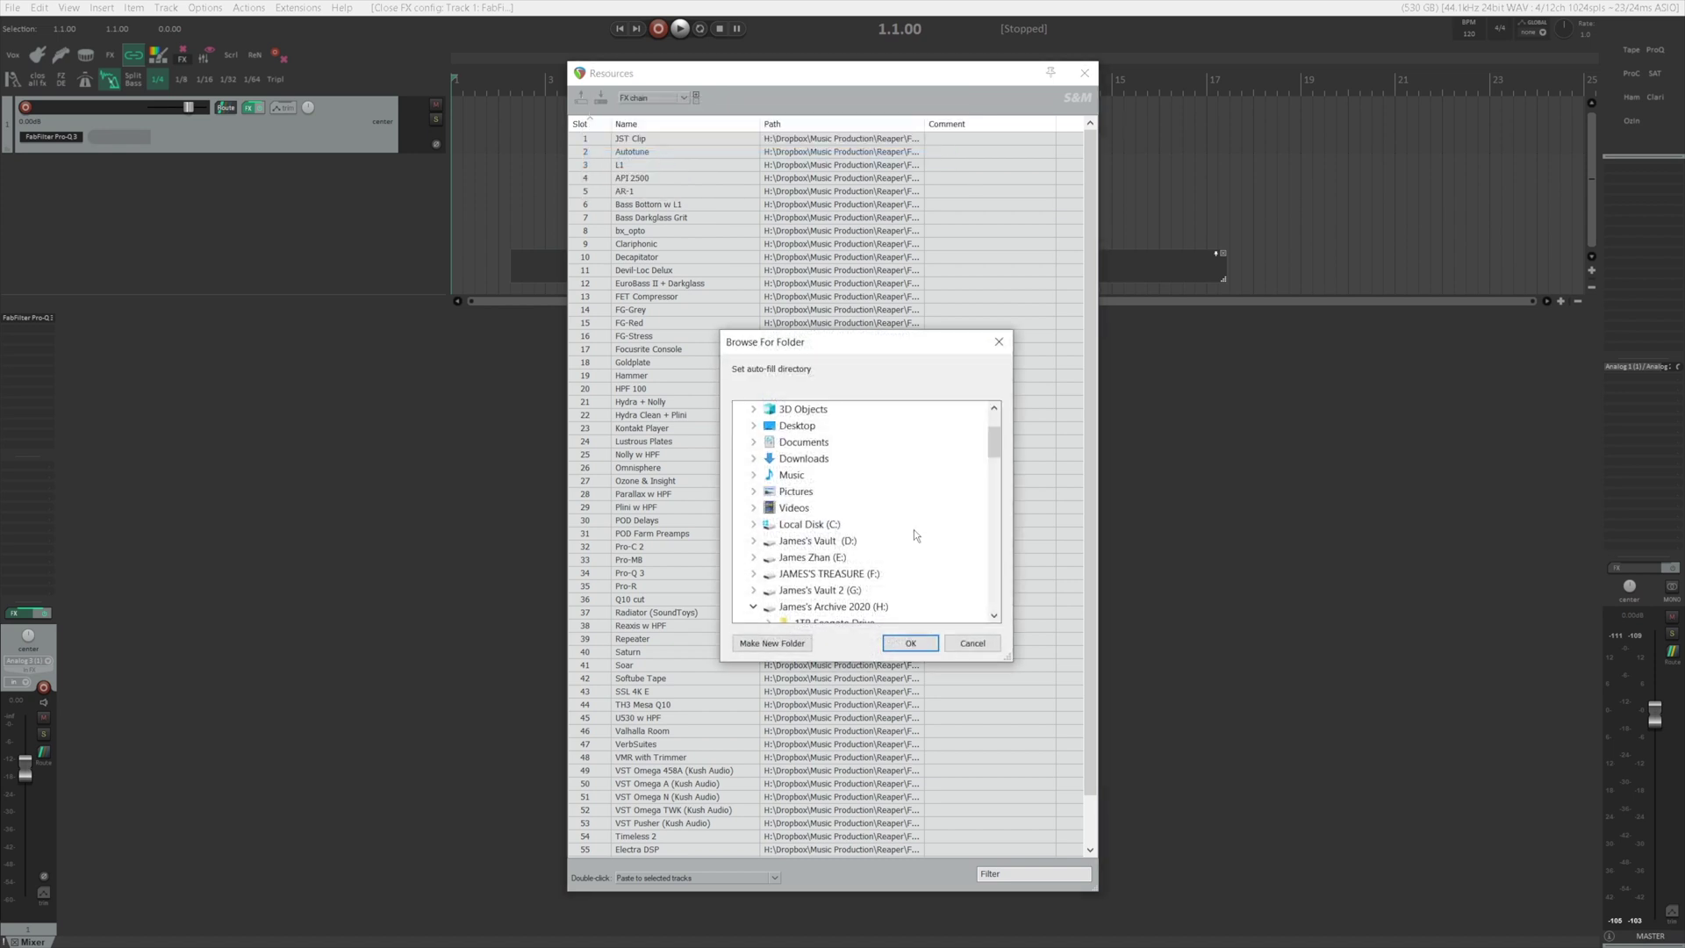
{"action": "left_click", "coordinate": [911, 642]}
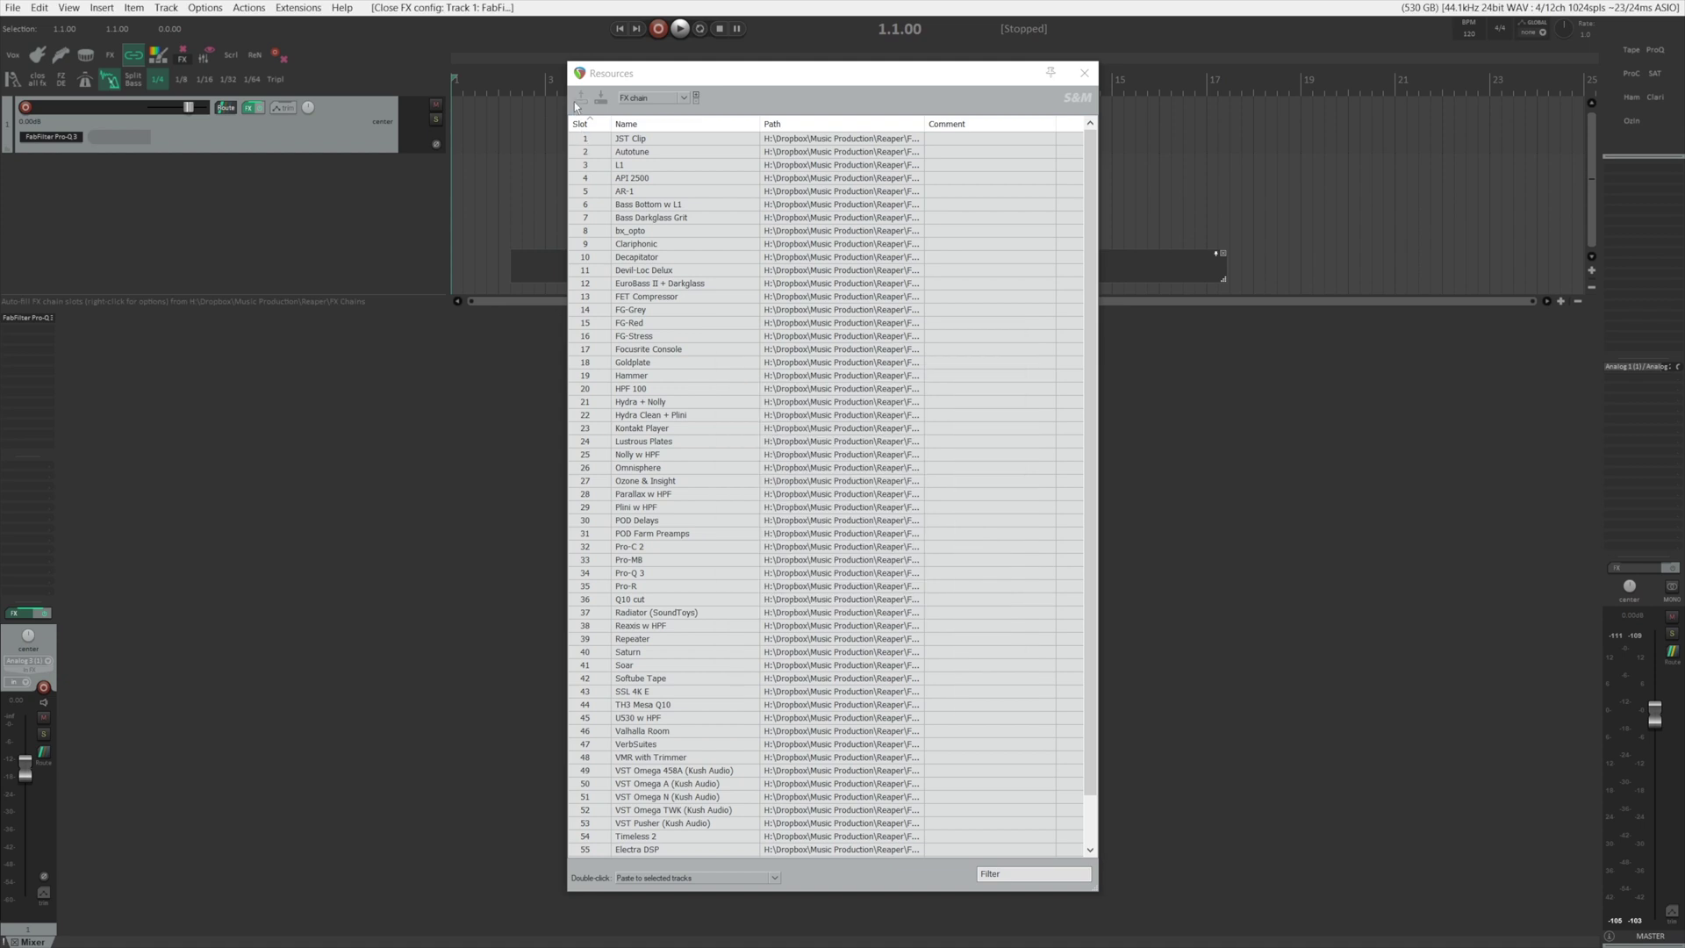
{"action": "left_click", "coordinate": [576, 106]}
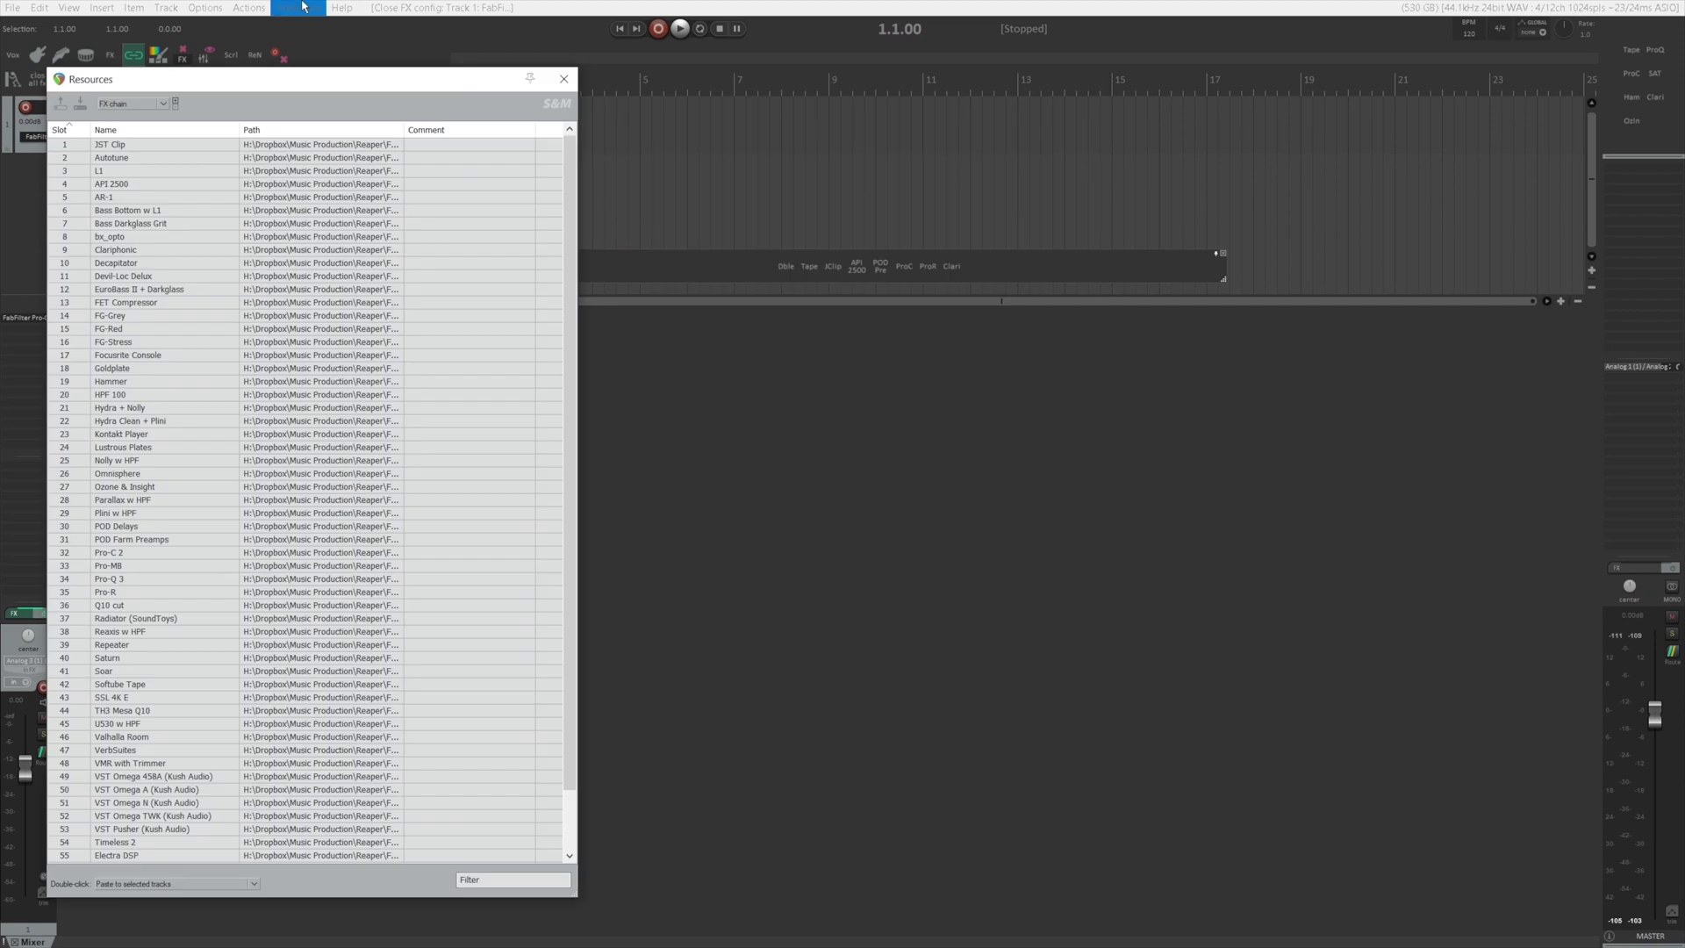
Step: Filter the action list for "paste fx chain to tracks"
{"action": "left_click", "coordinate": [248, 8]}
{"action": "left_click", "coordinate": [288, 57]}
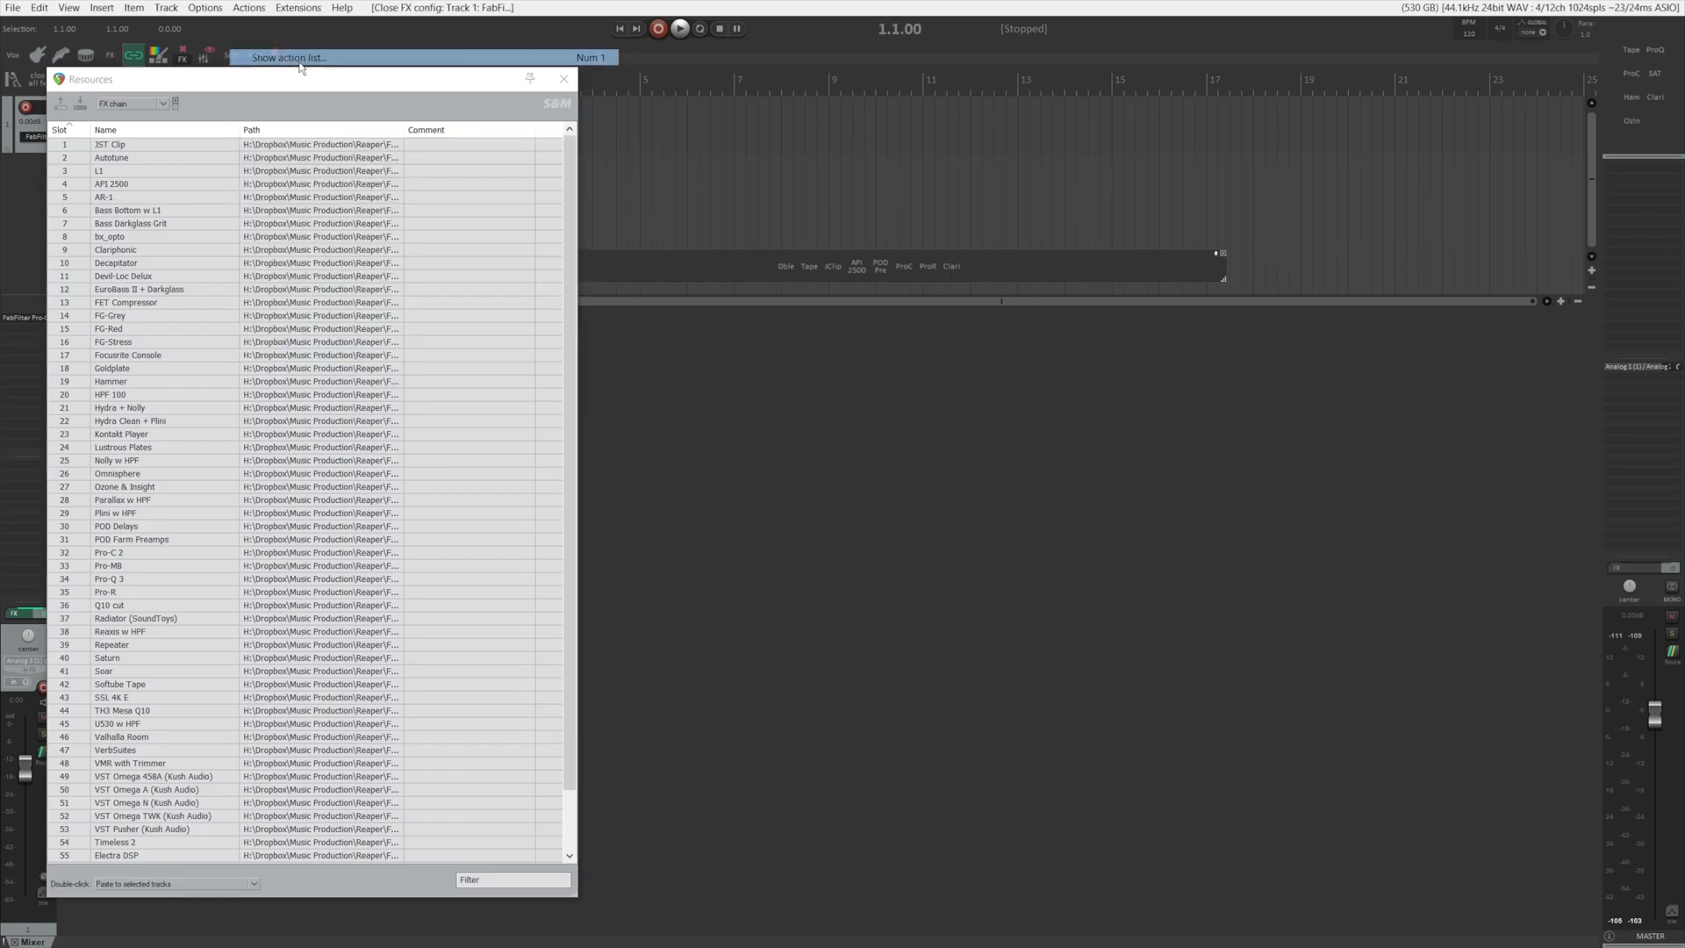
{"action": "type", "text": "paste fx chain to tr"}
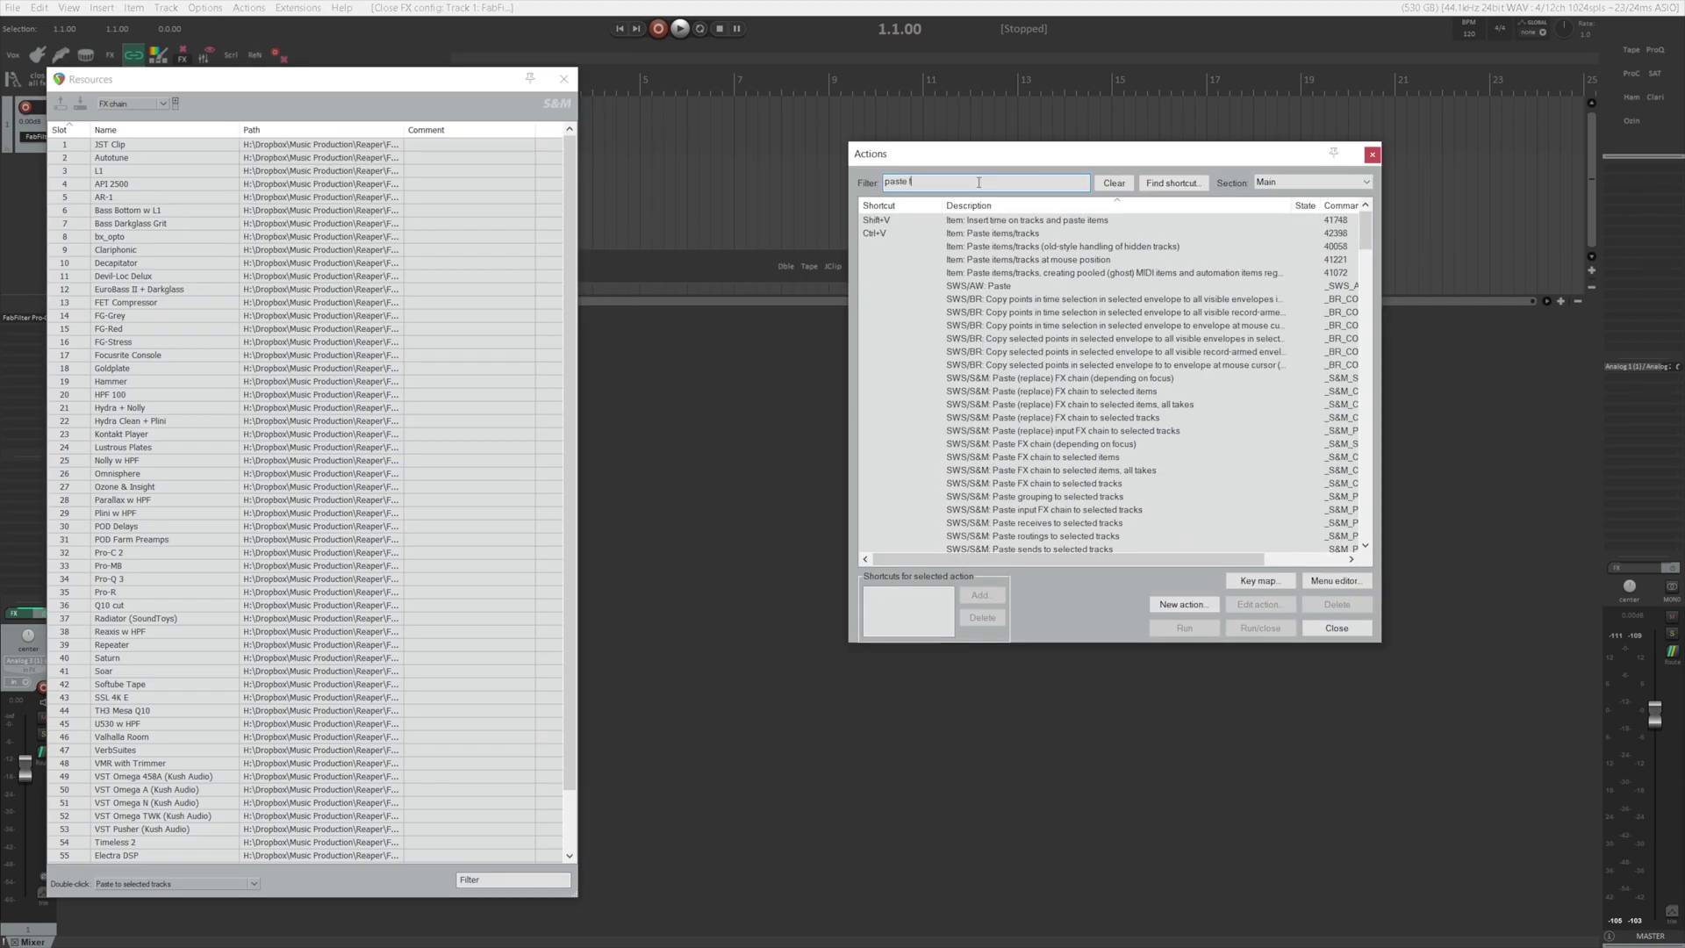
{"action": "type", "text": "acks"}
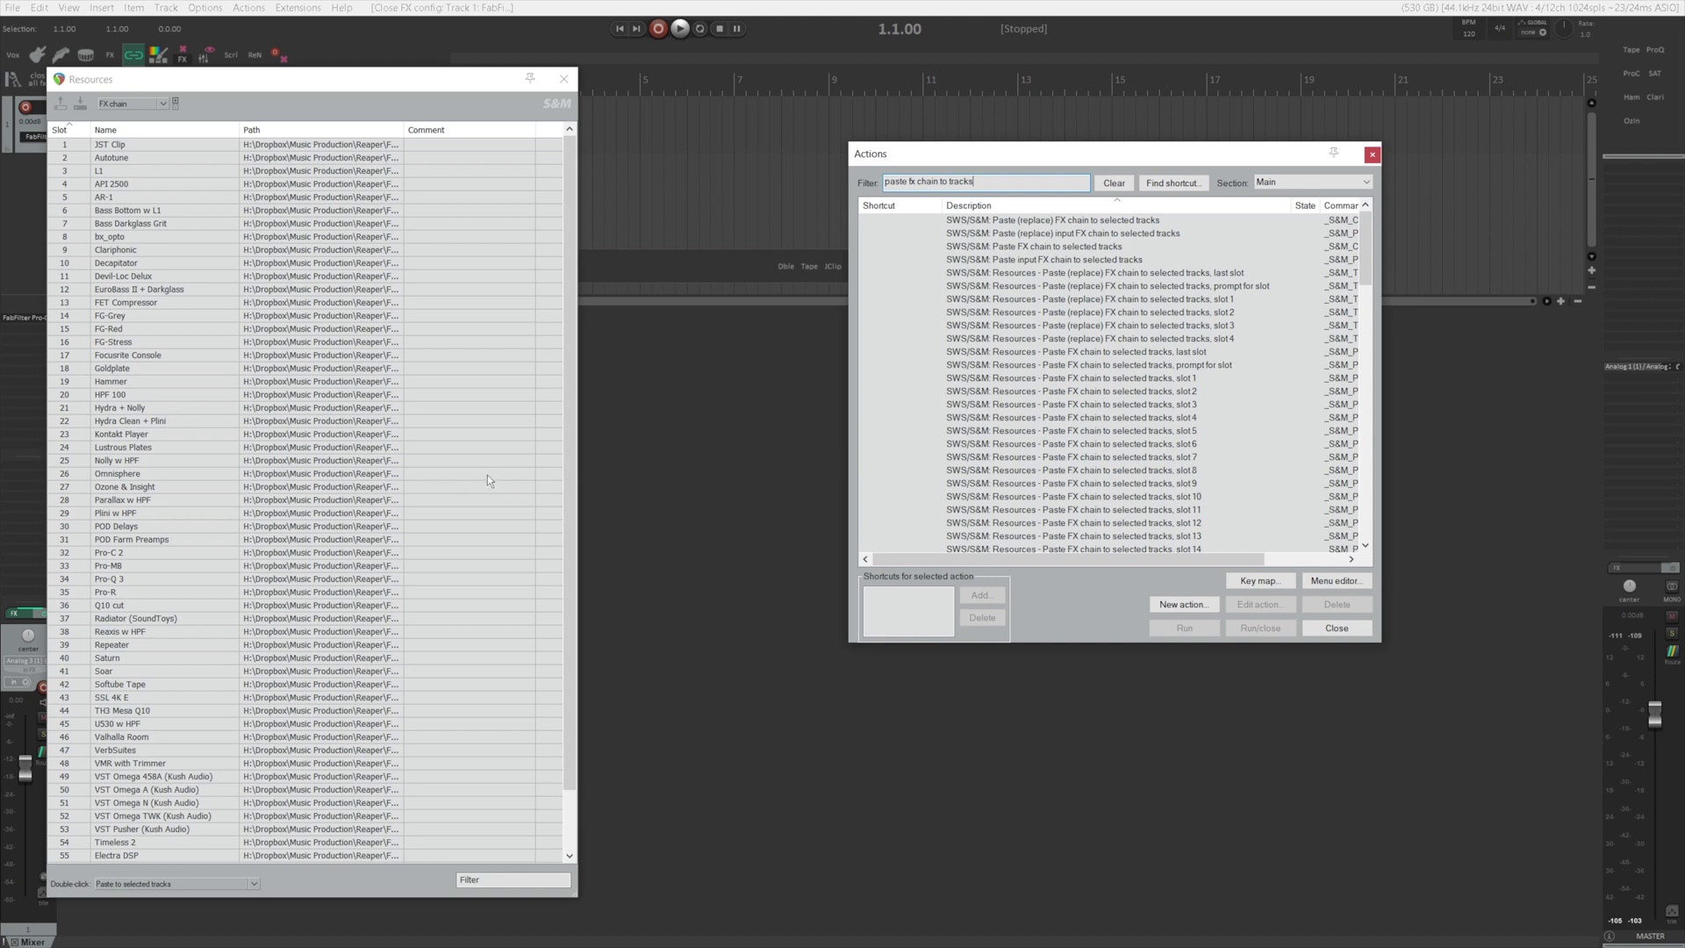
Step: Locate the My EQ Settings slot in Resources and assign Ctrl+Shift+A to the action that pastes slot 60's FX chain to selected tracks
{"action": "scroll", "coordinate": [483, 476], "scroll_direction": "down", "scroll_amount": 2}
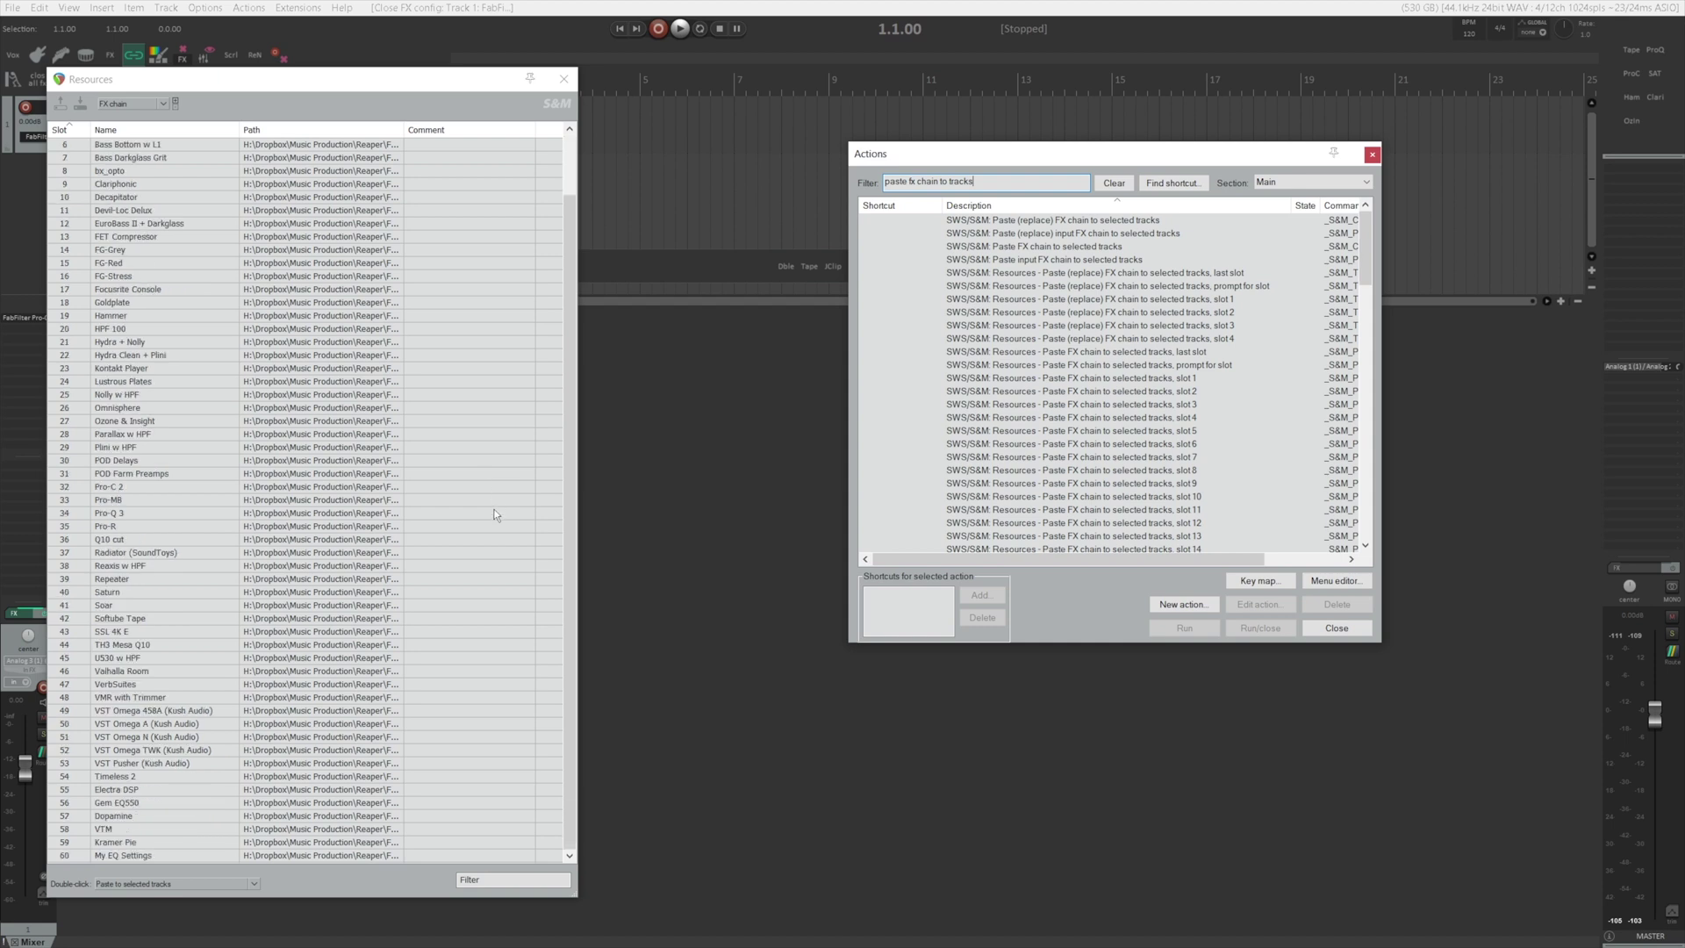
{"action": "left_click", "coordinate": [73, 856]}
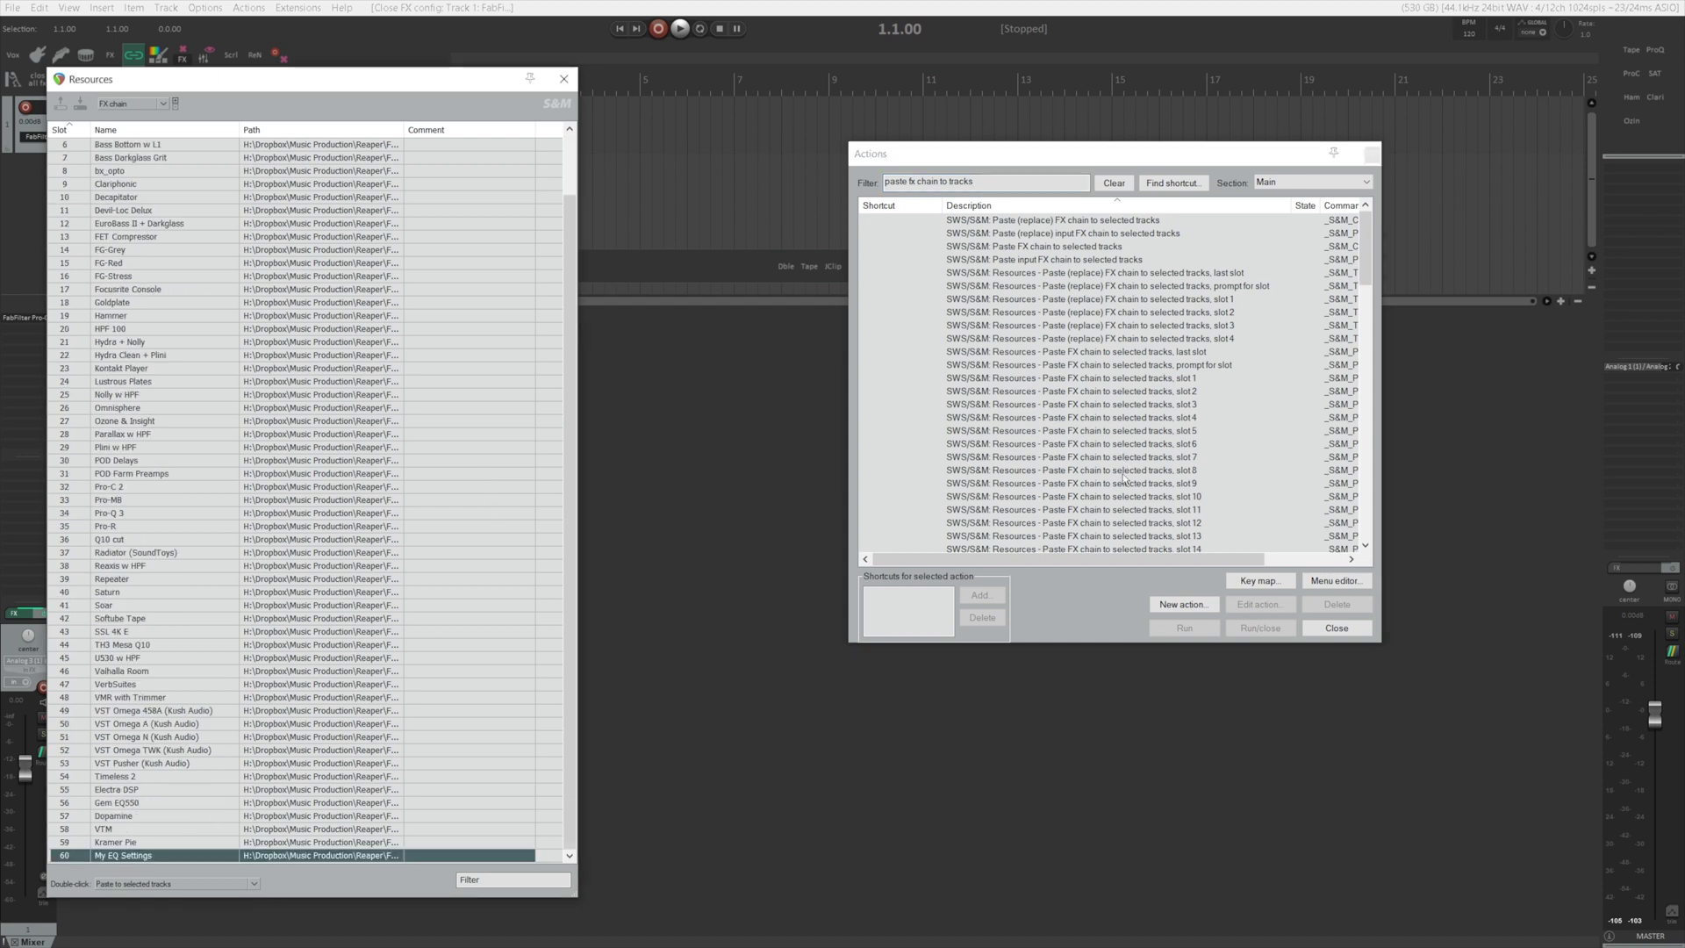
{"action": "scroll", "coordinate": [1140, 457], "scroll_direction": "down", "scroll_amount": 19}
{"action": "left_click", "coordinate": [1178, 420]}
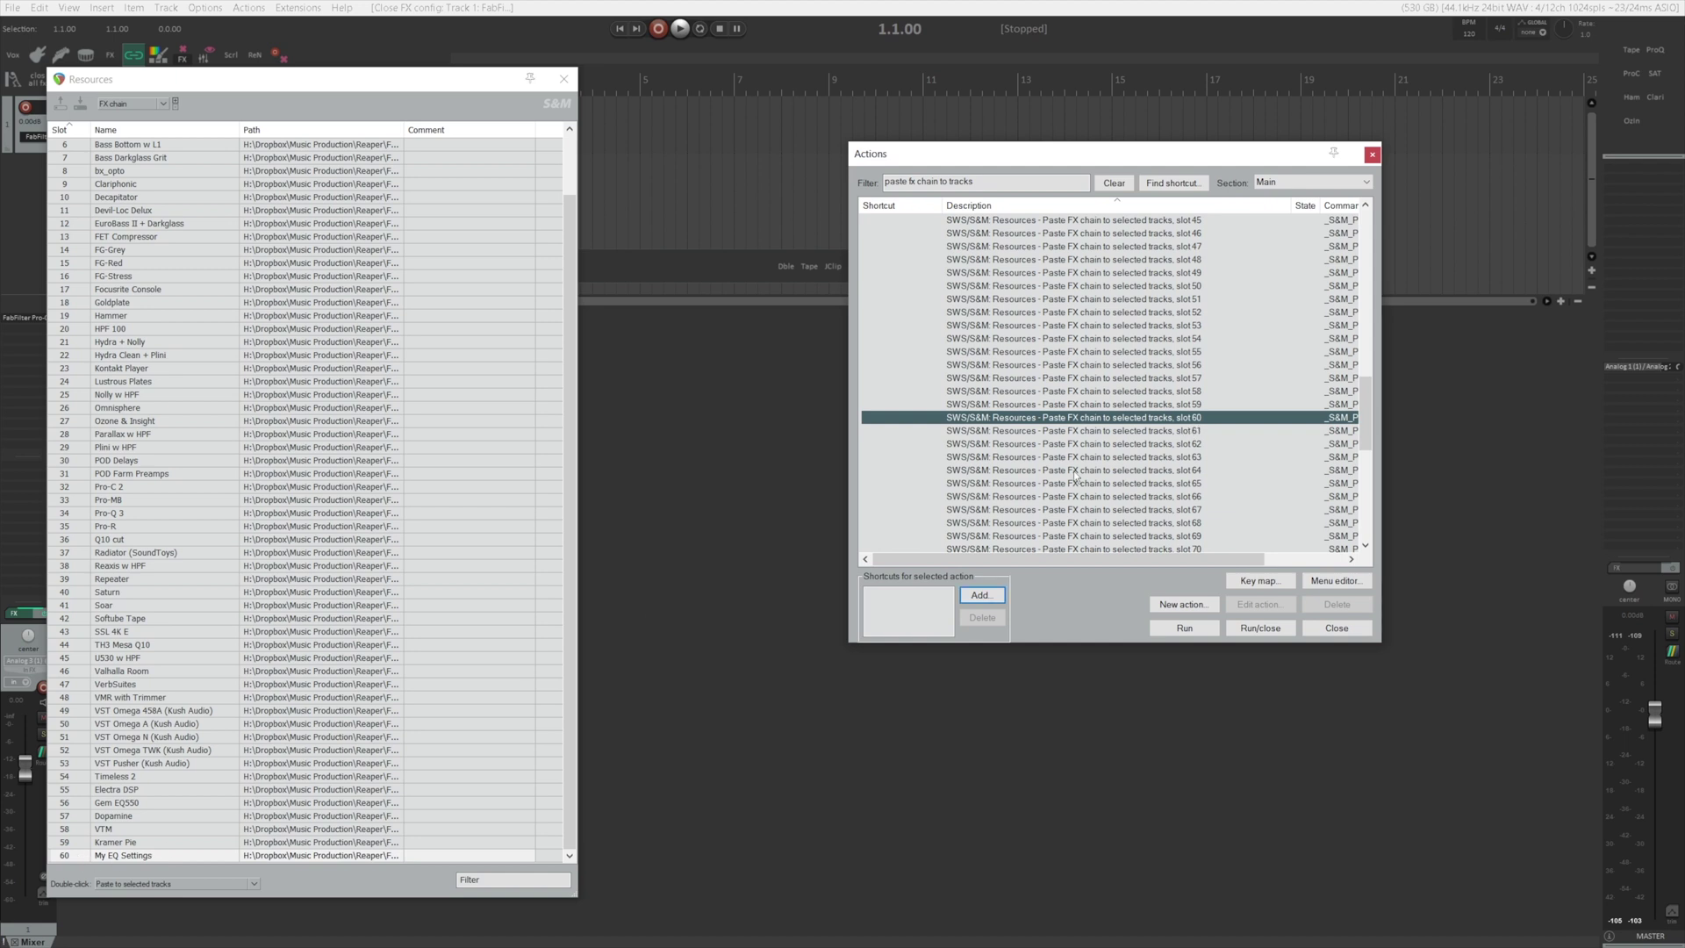
{"action": "left_click", "coordinate": [981, 595]}
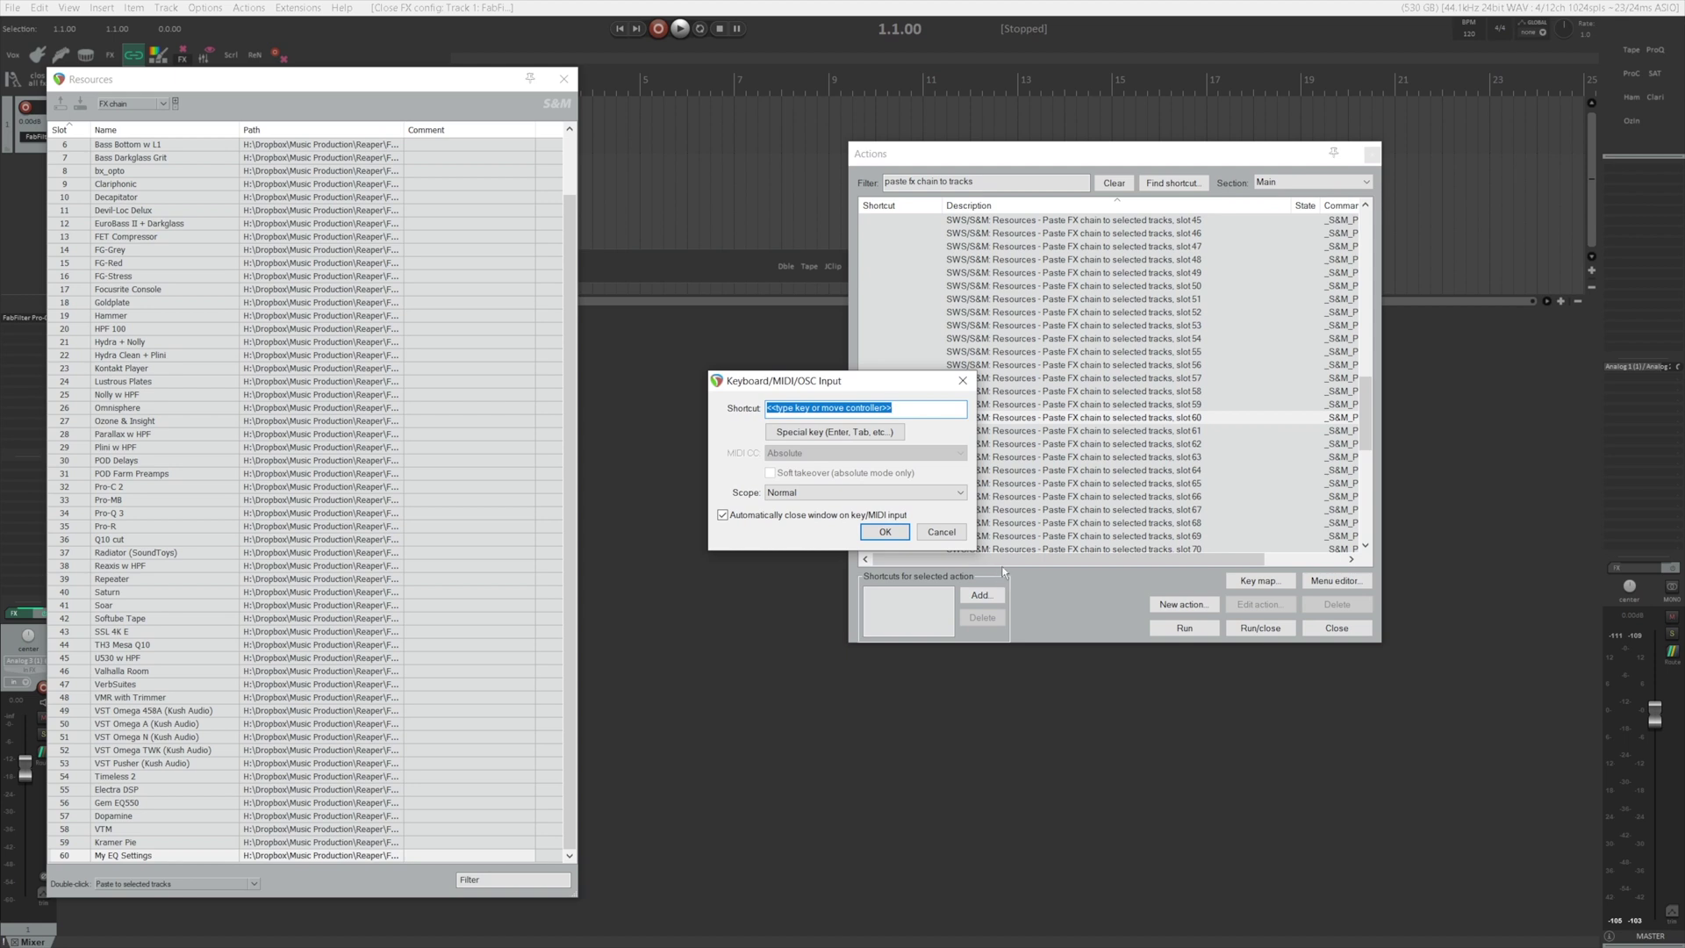
{"action": "key", "text": "ctrl+shift+a"}
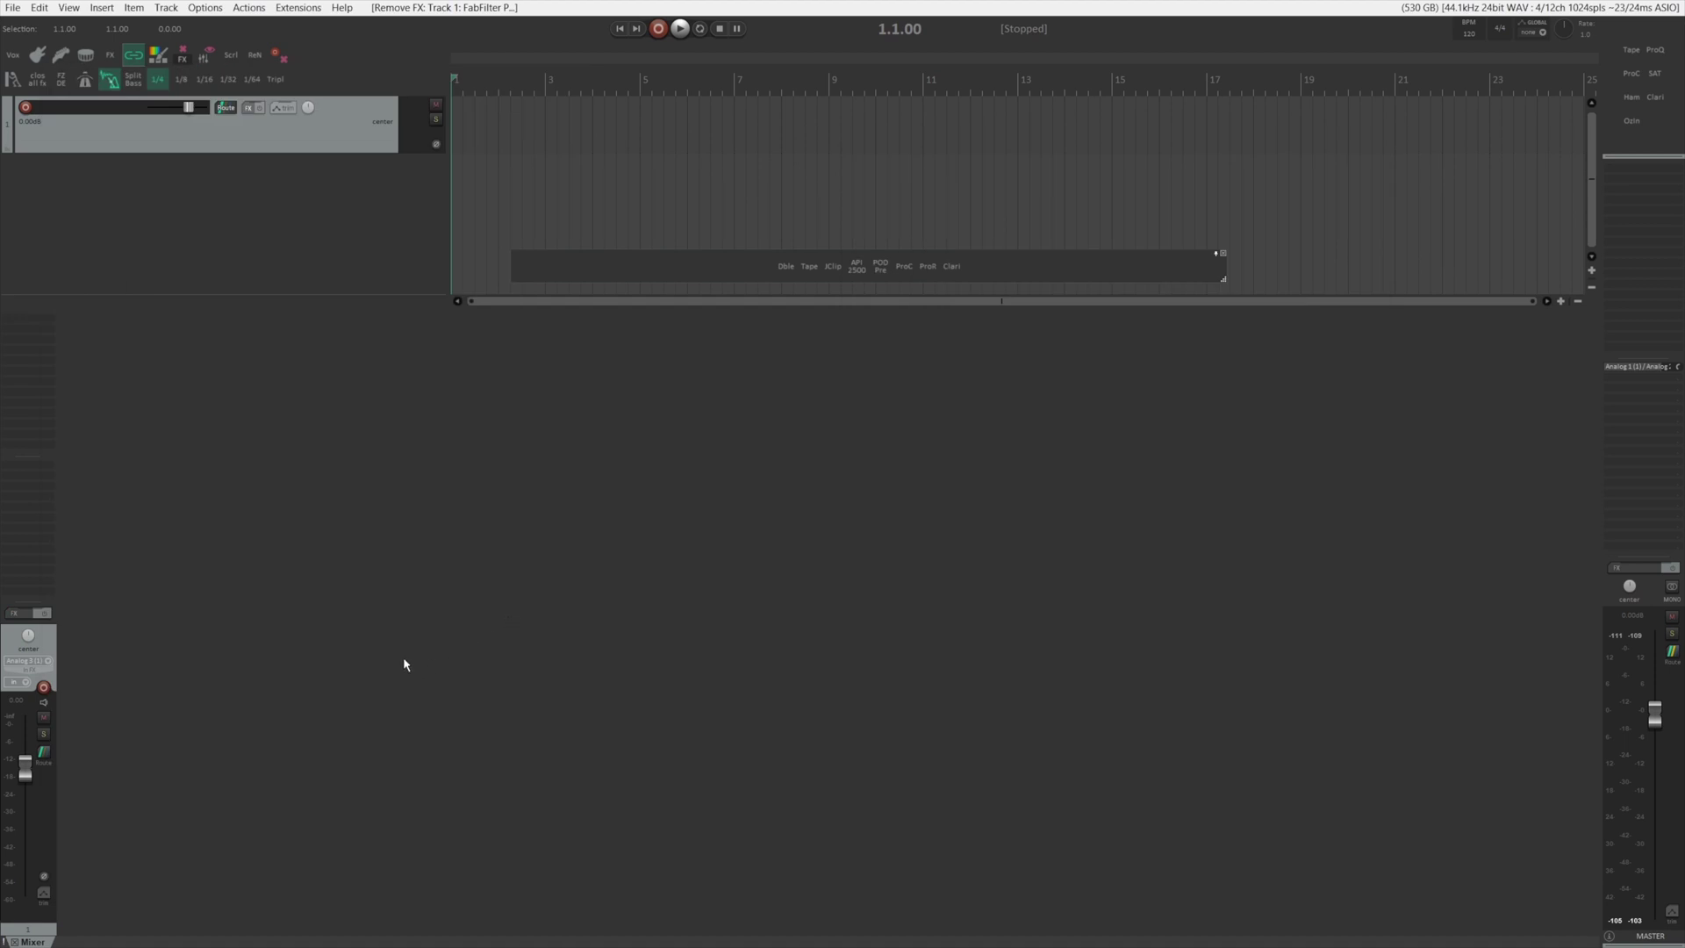
Step: Add three new tracks and paste the My EQ Settings chain on all four tracks at once
{"action": "key", "text": "ctrl+t"}
{"action": "key", "text": "ctrl+t"}
{"action": "key", "text": "ctrl+t"}
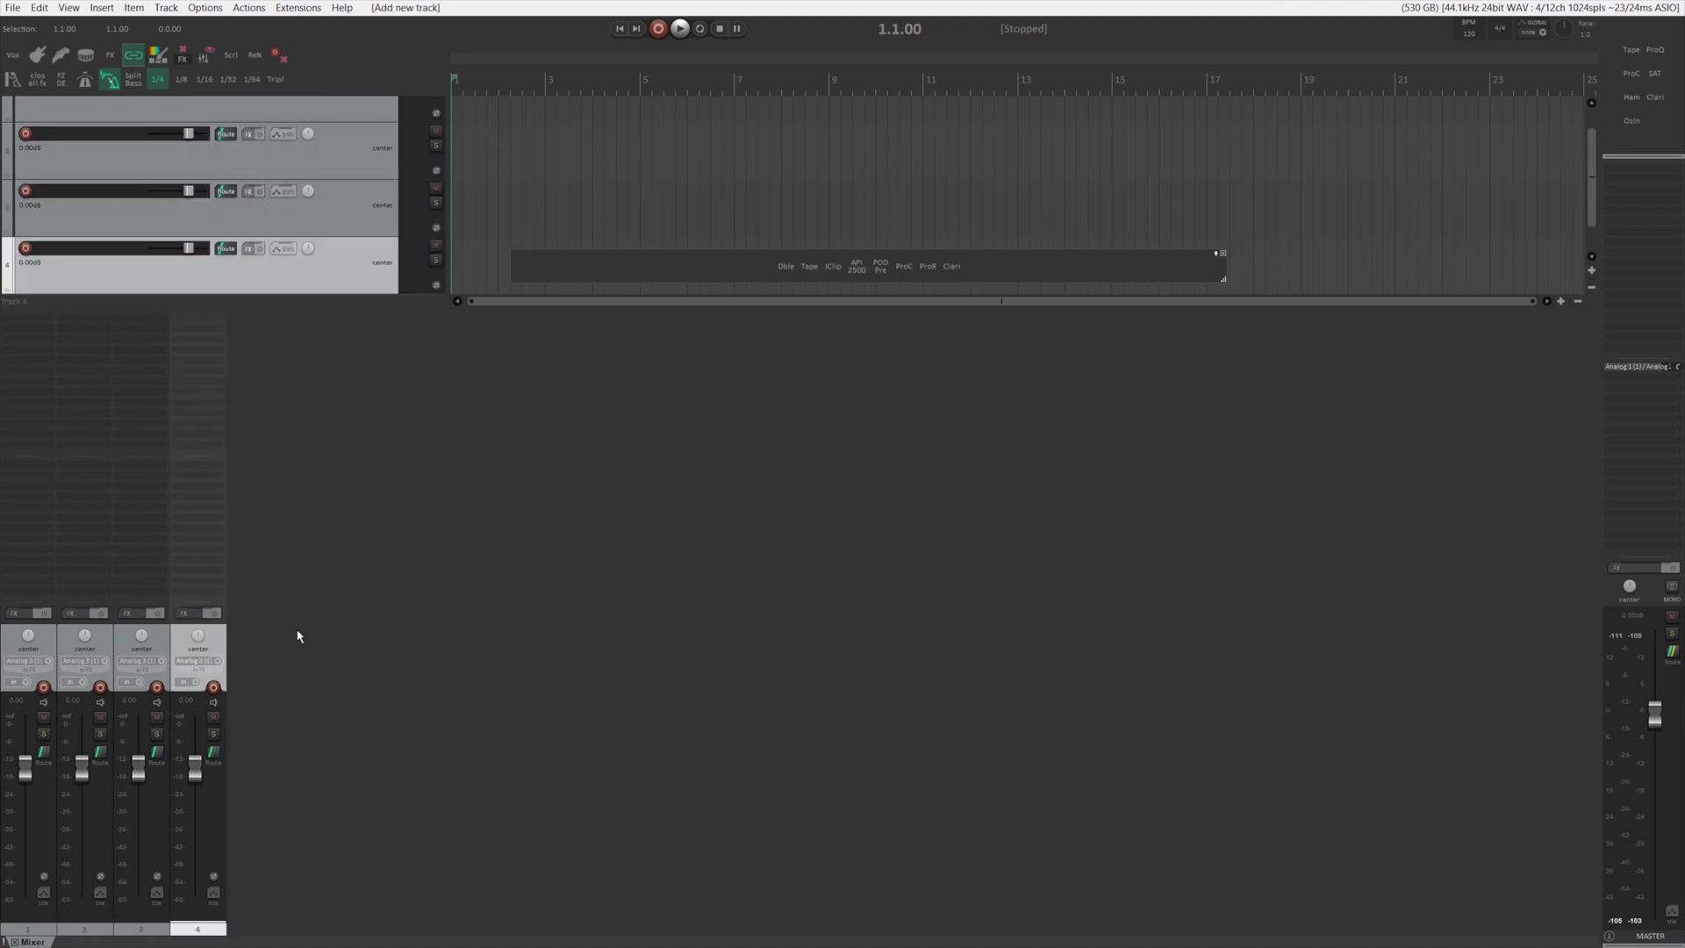
{"action": "left_click", "coordinate": [42, 639], "text": "shift"}
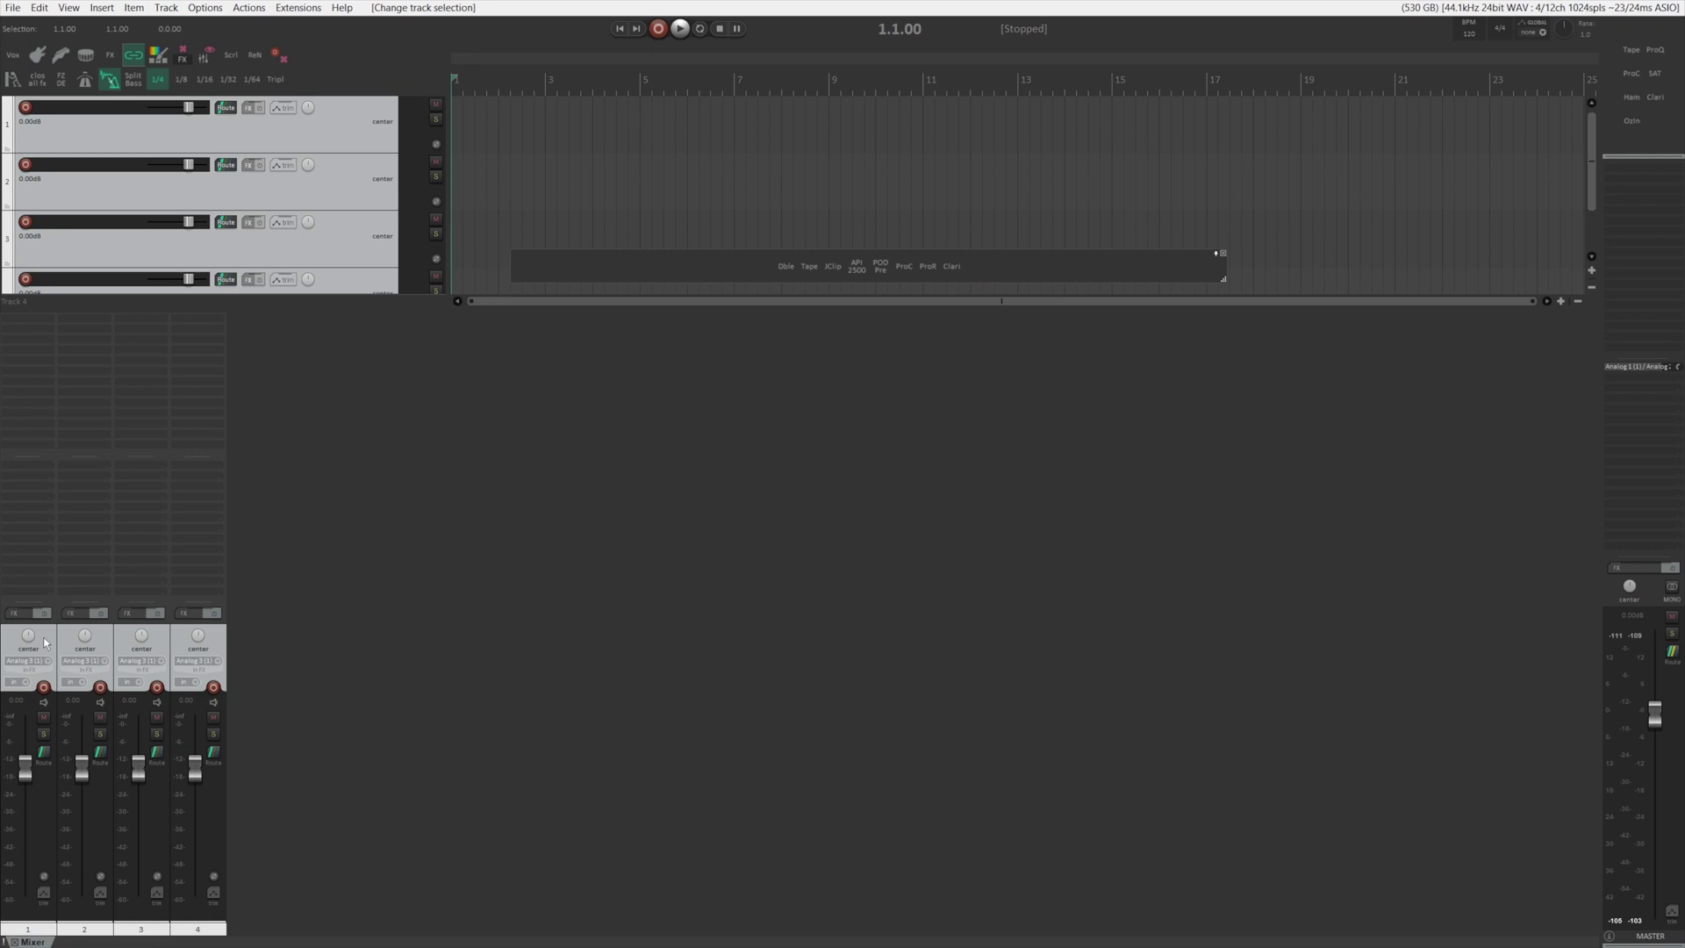
{"action": "key", "text": "ctrl+v"}
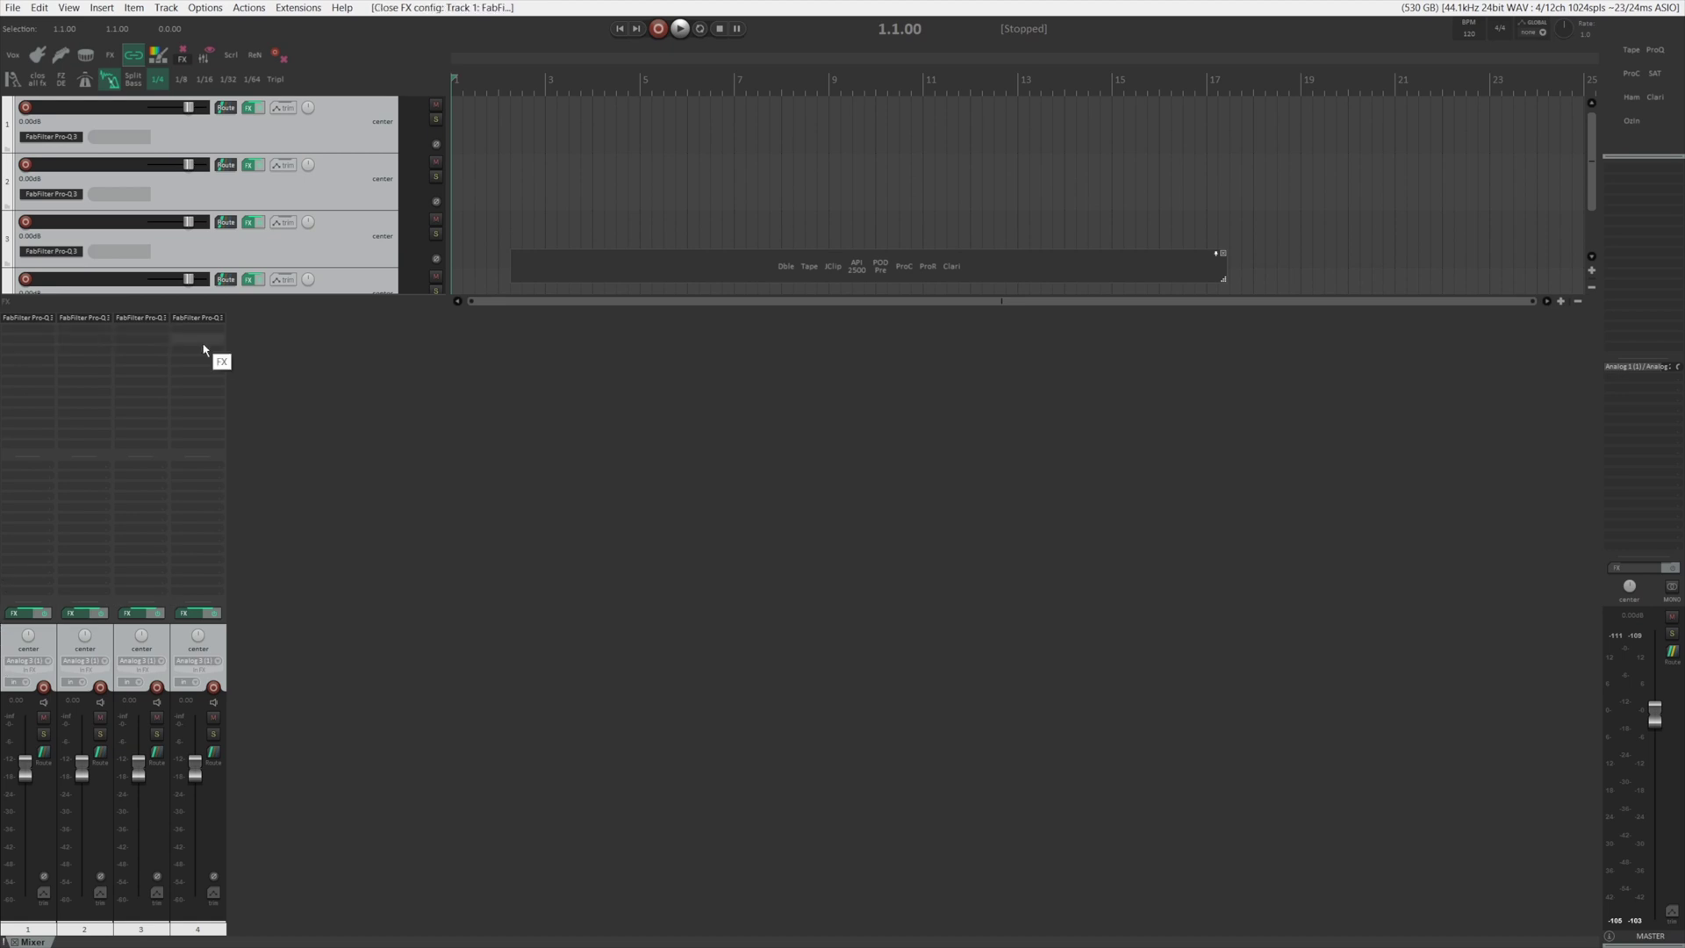
Step: Open FabFilter Pro-Q 3 on tracks 1, 2 and 3 to check the pasted EQ settings
{"action": "double_click", "coordinate": [26, 318]}
{"action": "double_click", "coordinate": [91, 317]}
{"action": "double_click", "coordinate": [140, 318]}
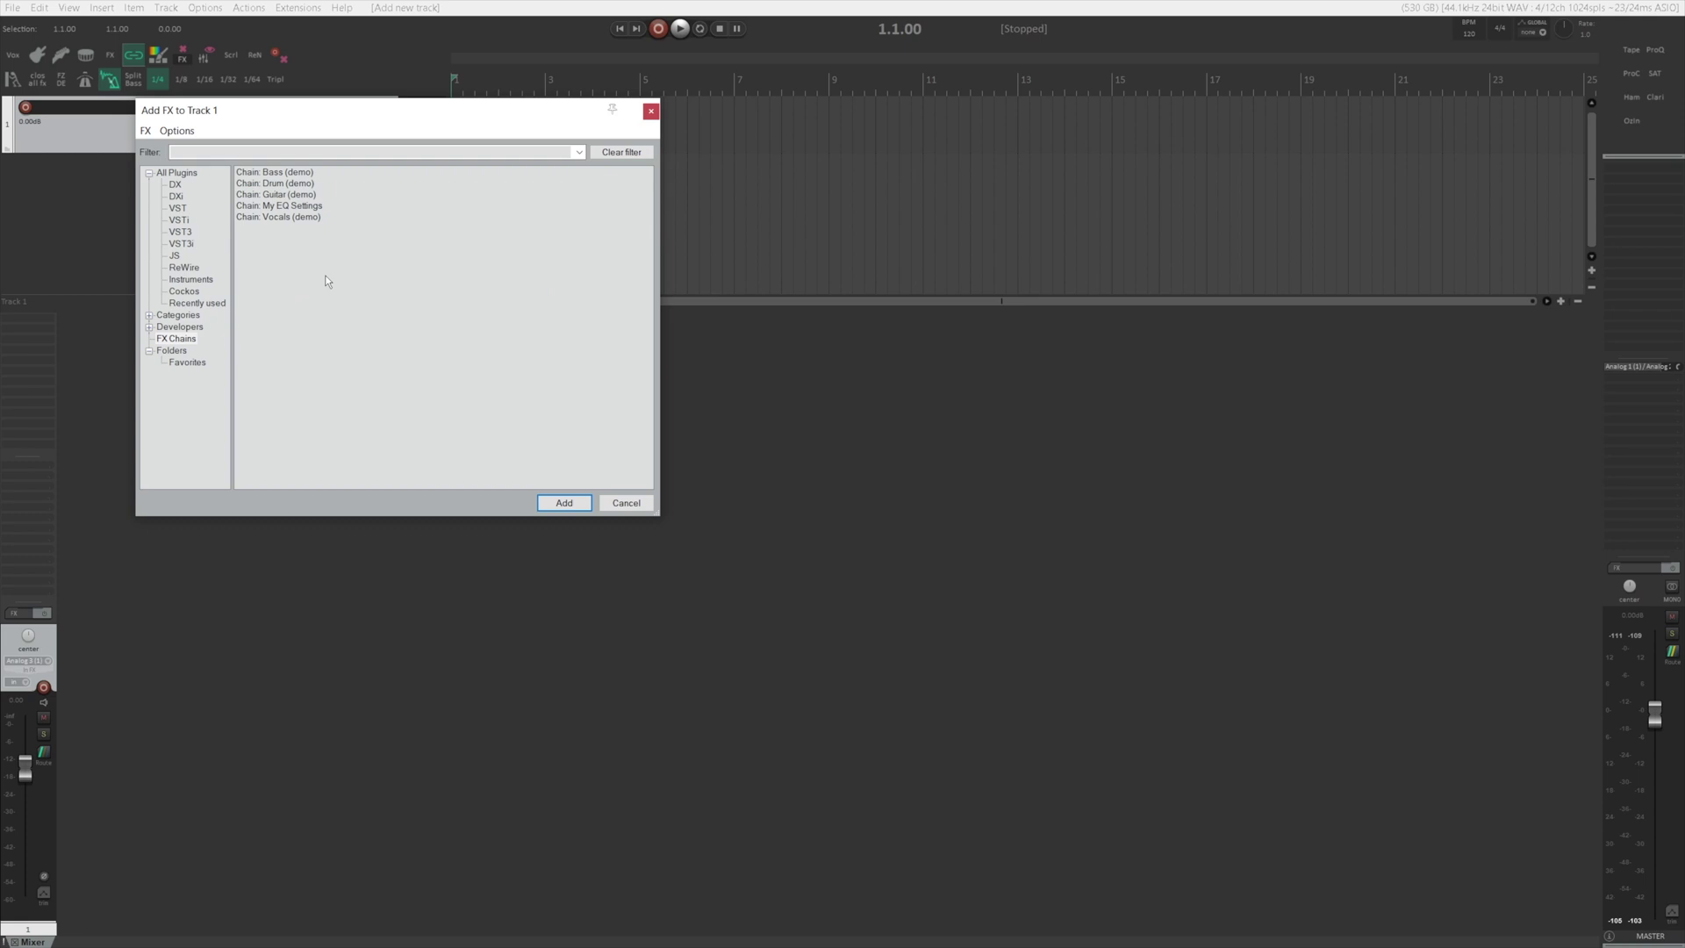
Step: Create the shortcut V for the Vocals (demo) FX chain
{"action": "right_click", "coordinate": [299, 221]}
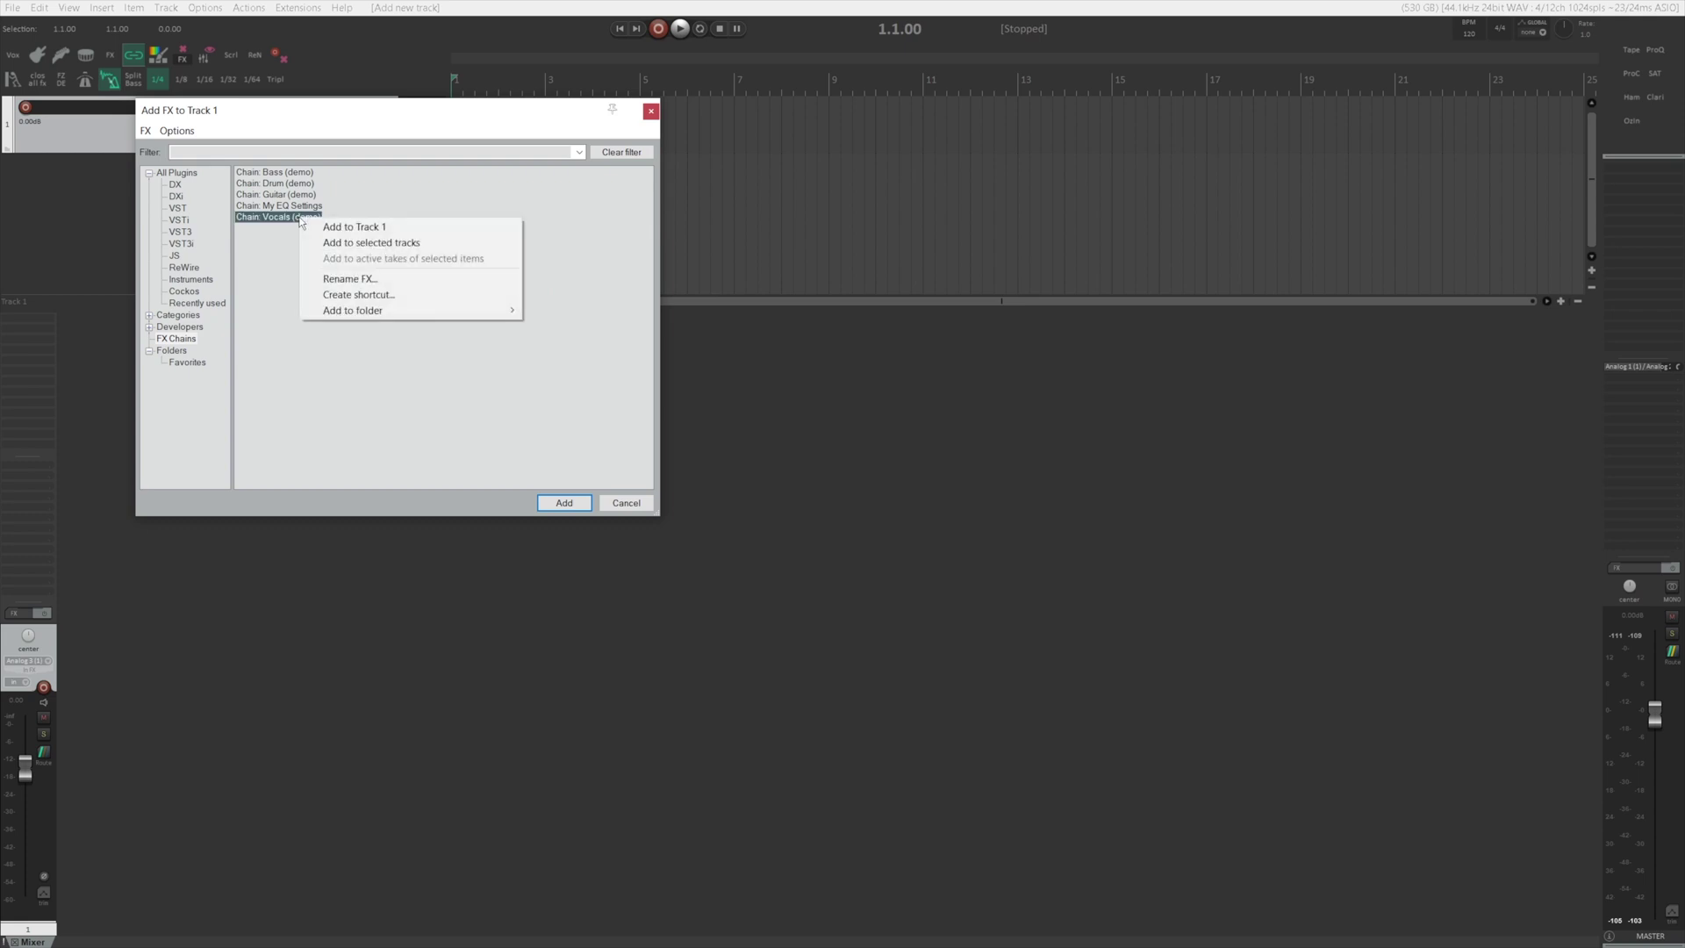
{"action": "left_click", "coordinate": [351, 296]}
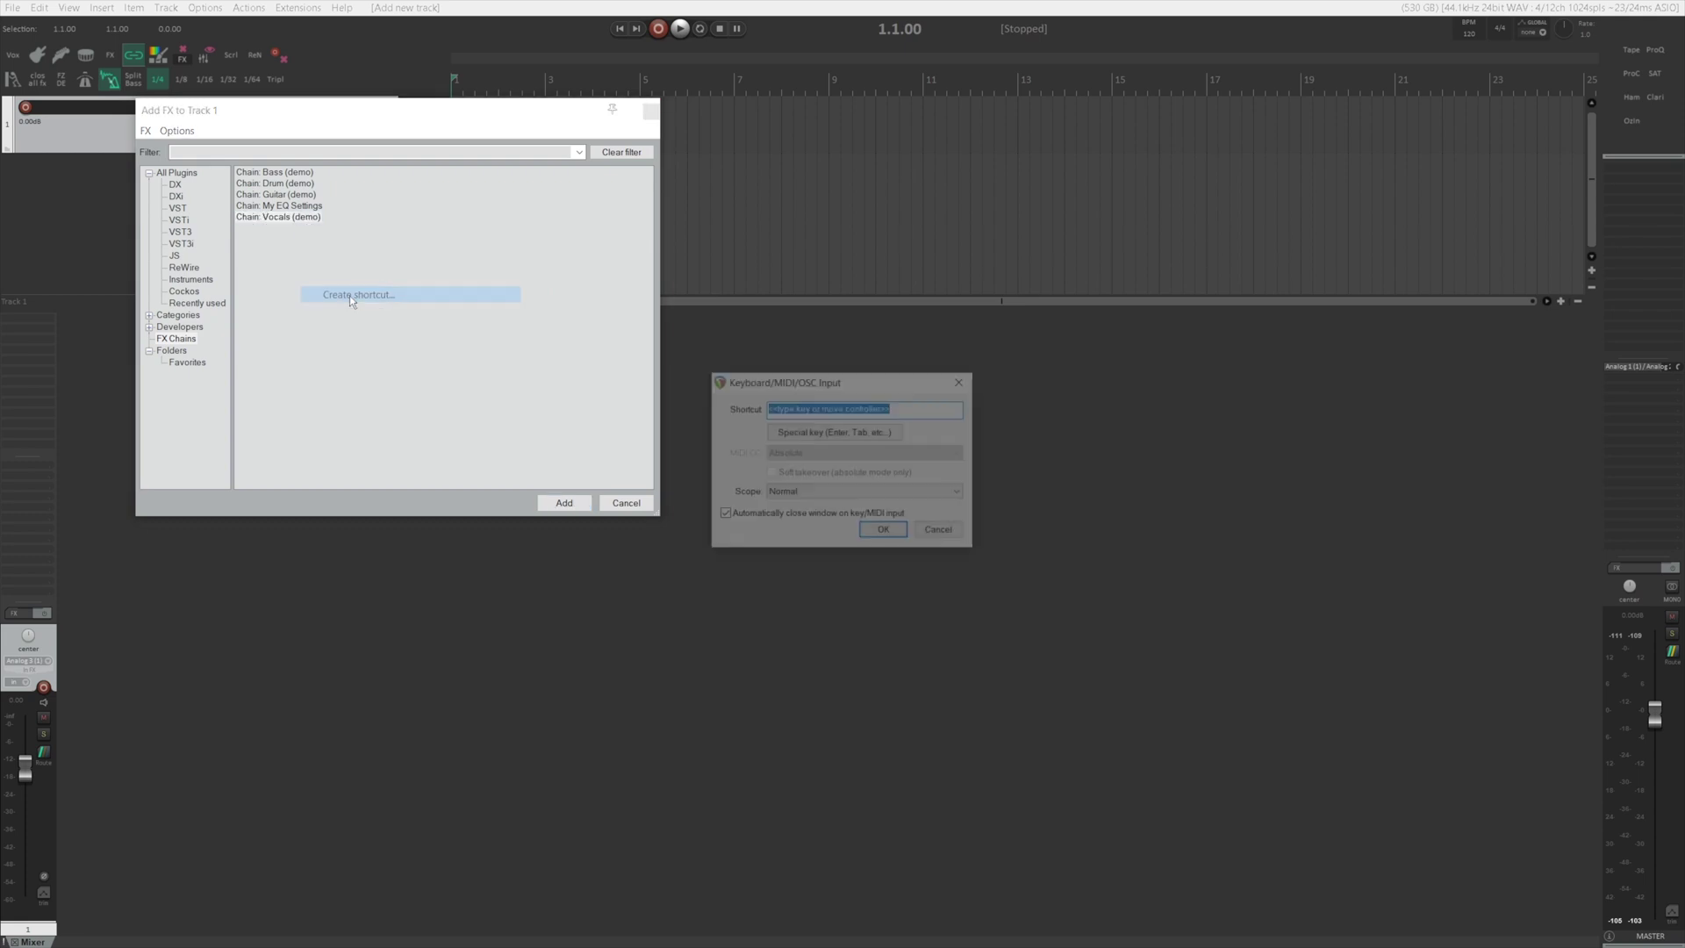
{"action": "key", "text": "v"}
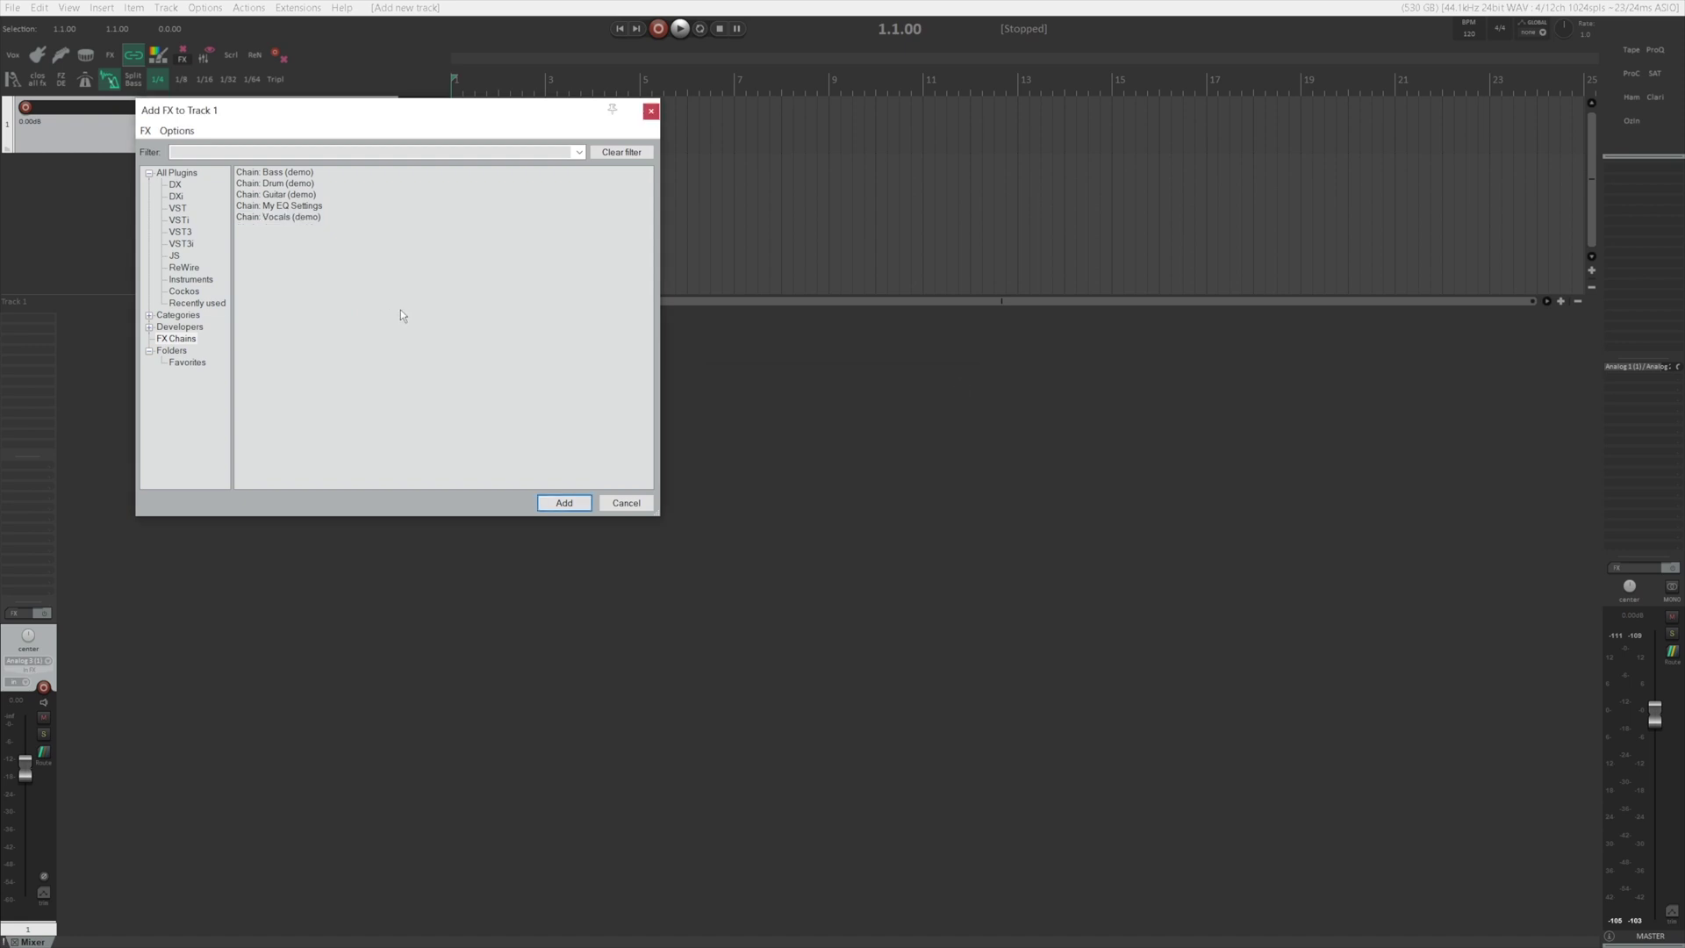
{"action": "right_click", "coordinate": [286, 197]}
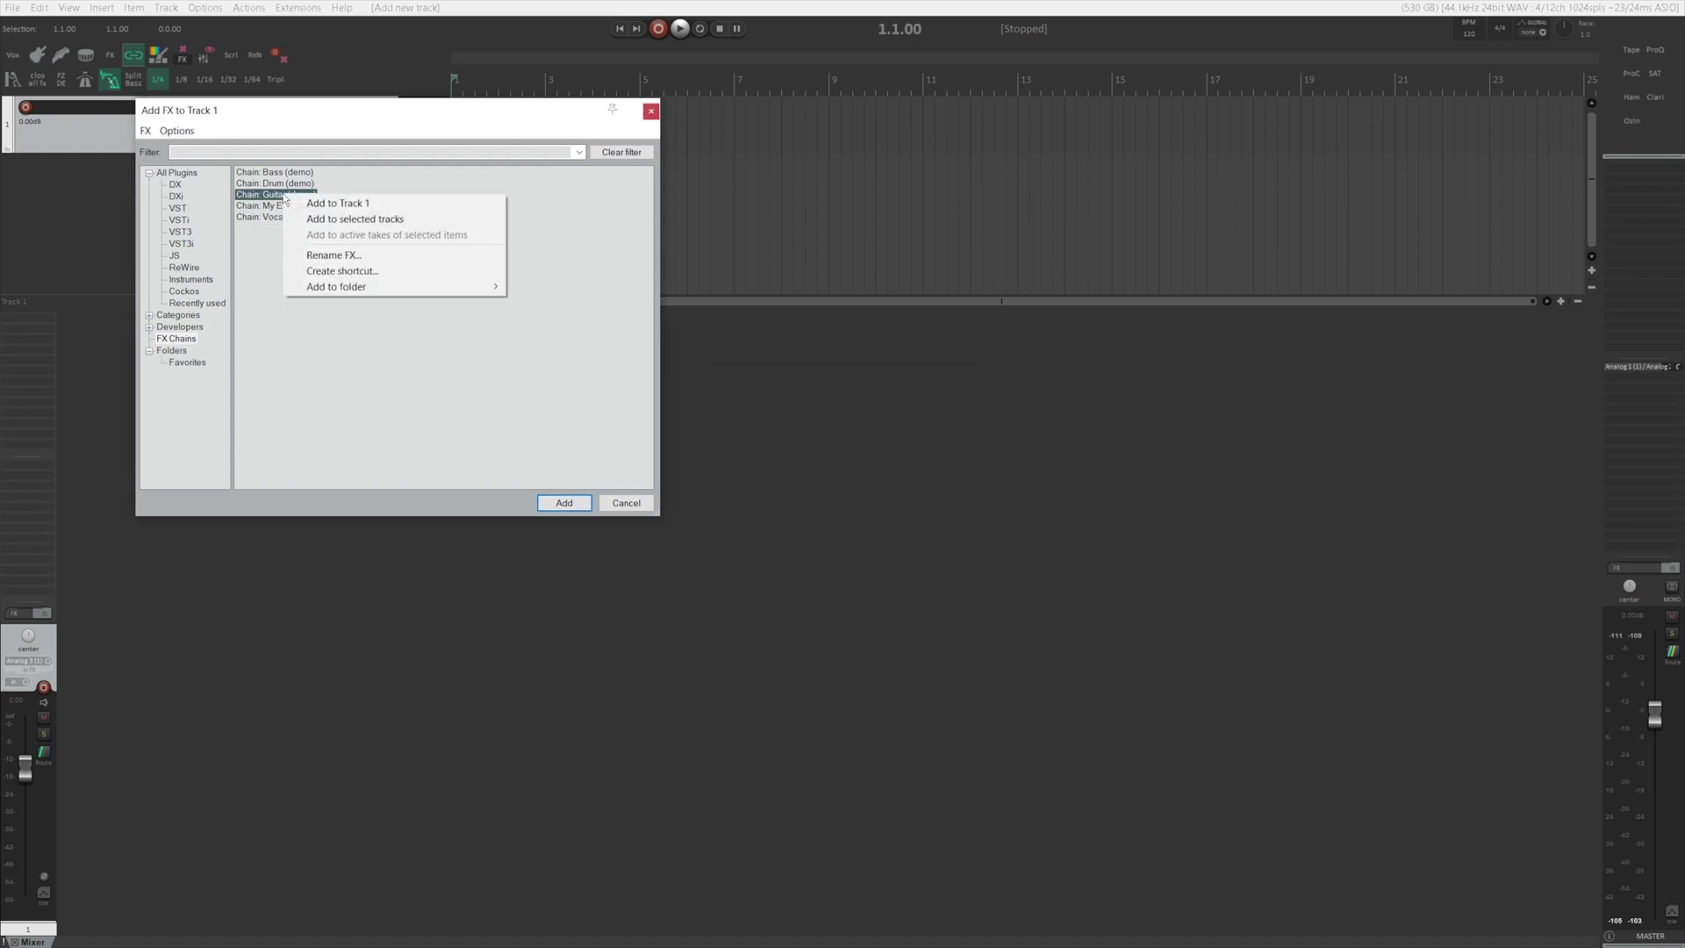
{"action": "left_click", "coordinate": [344, 271]}
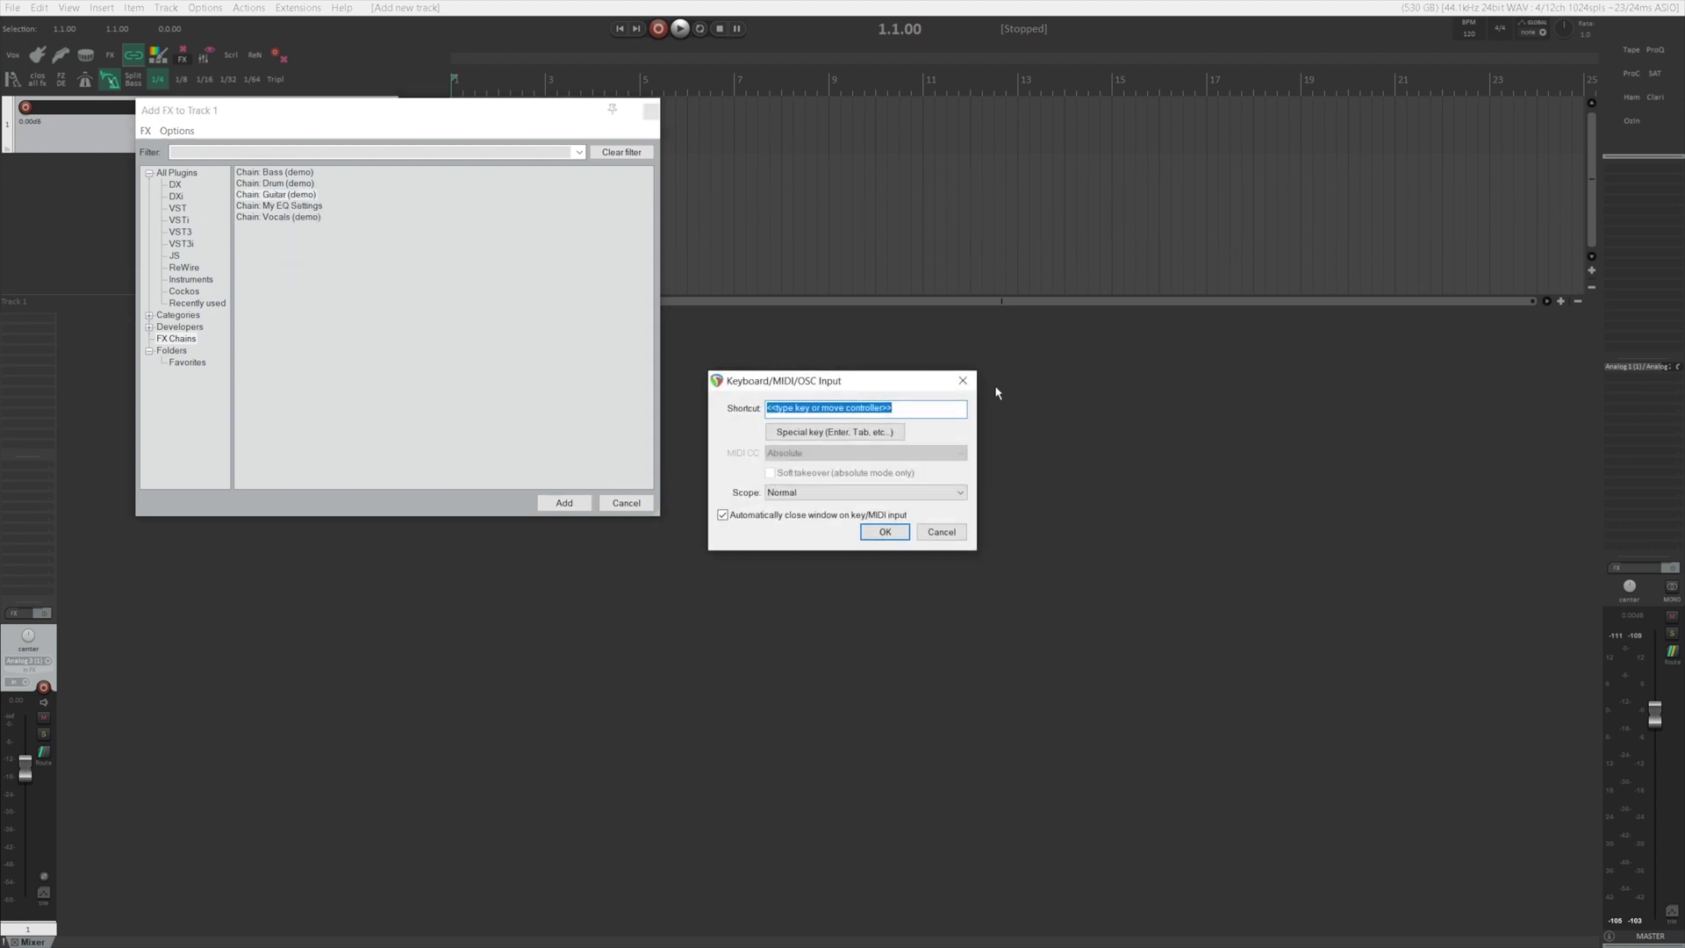
{"action": "left_click", "coordinate": [963, 380]}
{"action": "key", "text": "Escape"}
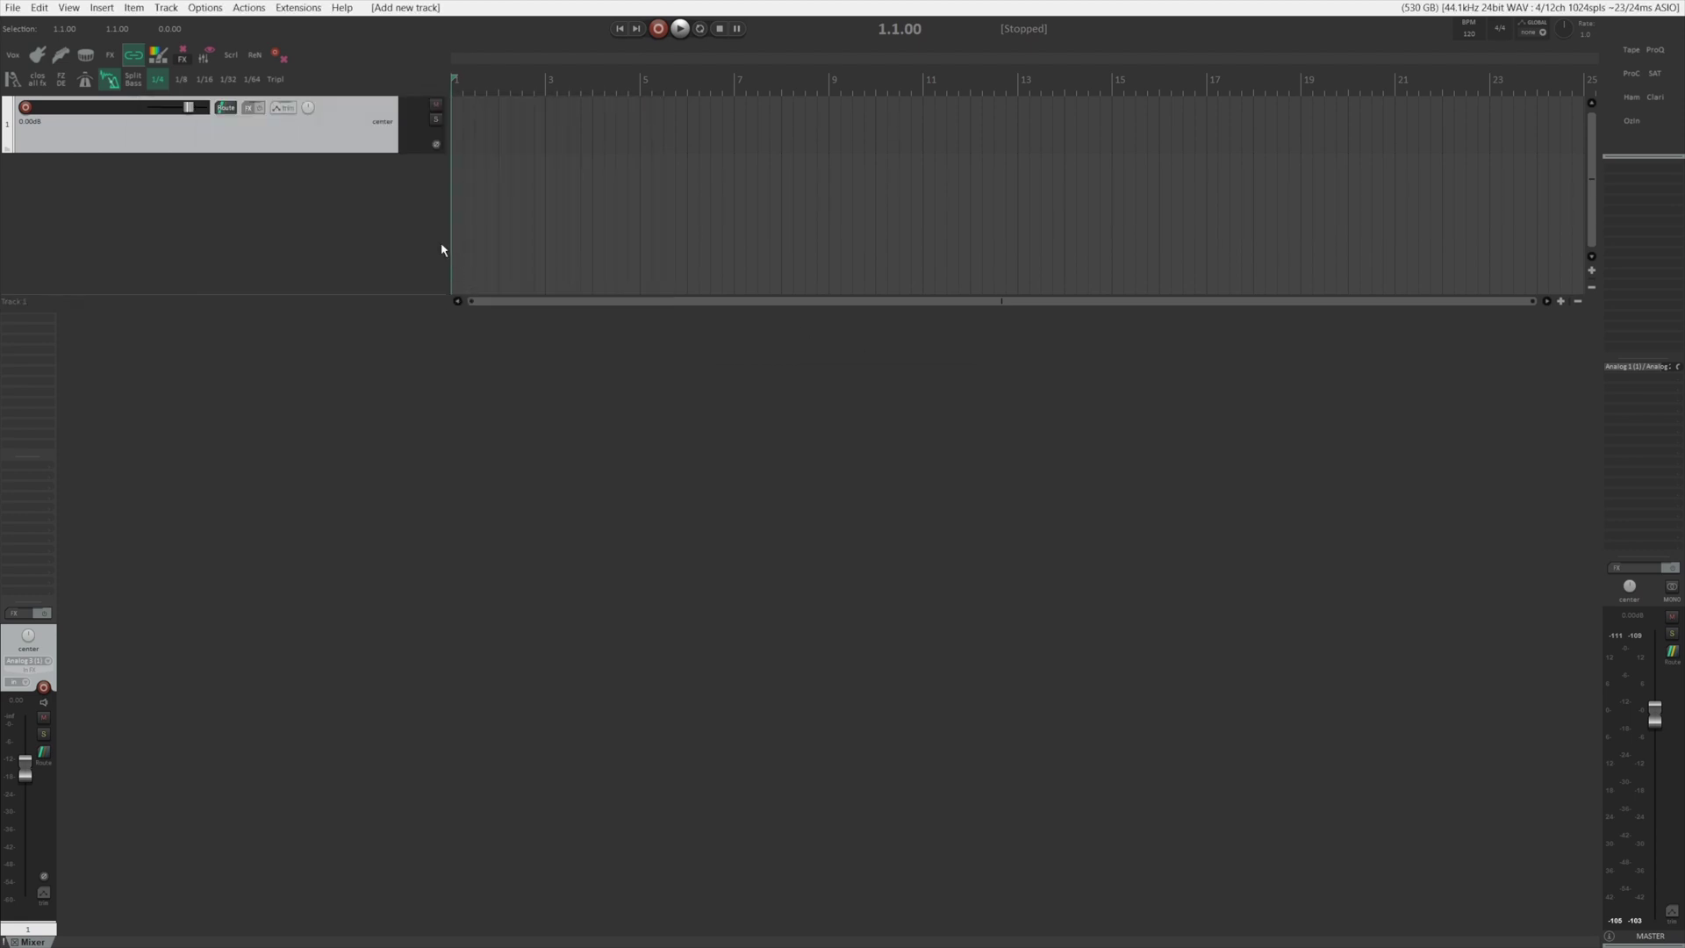
Step: Add a new cycle action named Distribute FX chains in the Cycle Action editor
{"action": "left_click", "coordinate": [299, 7]}
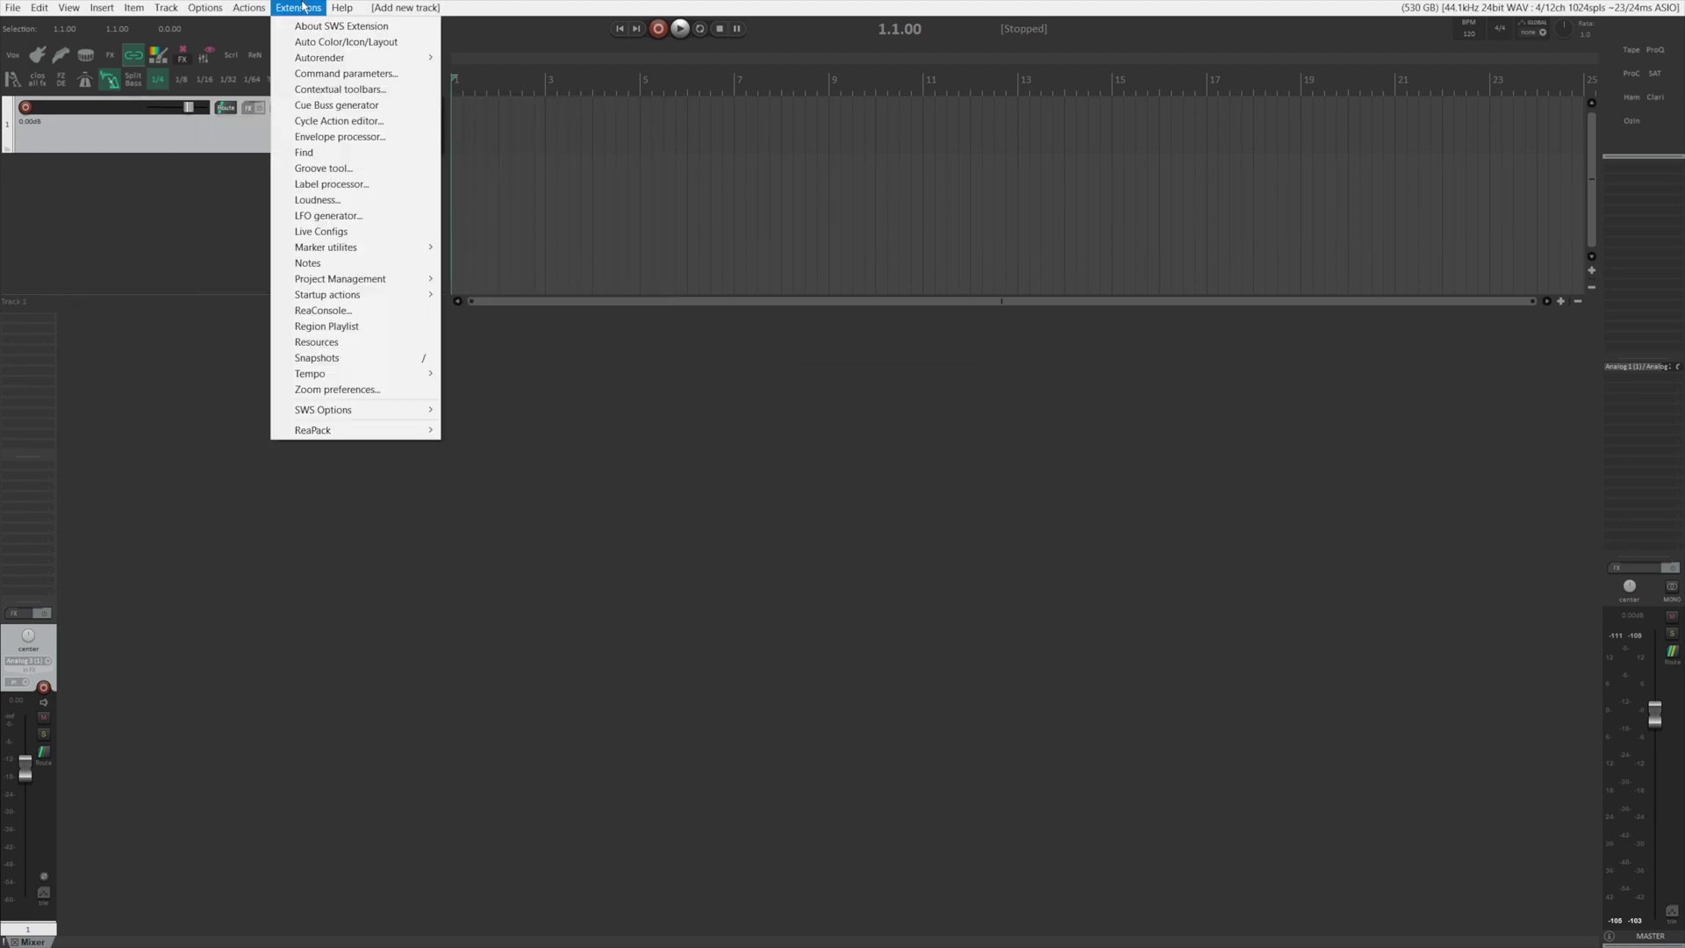
{"action": "left_click", "coordinate": [365, 129]}
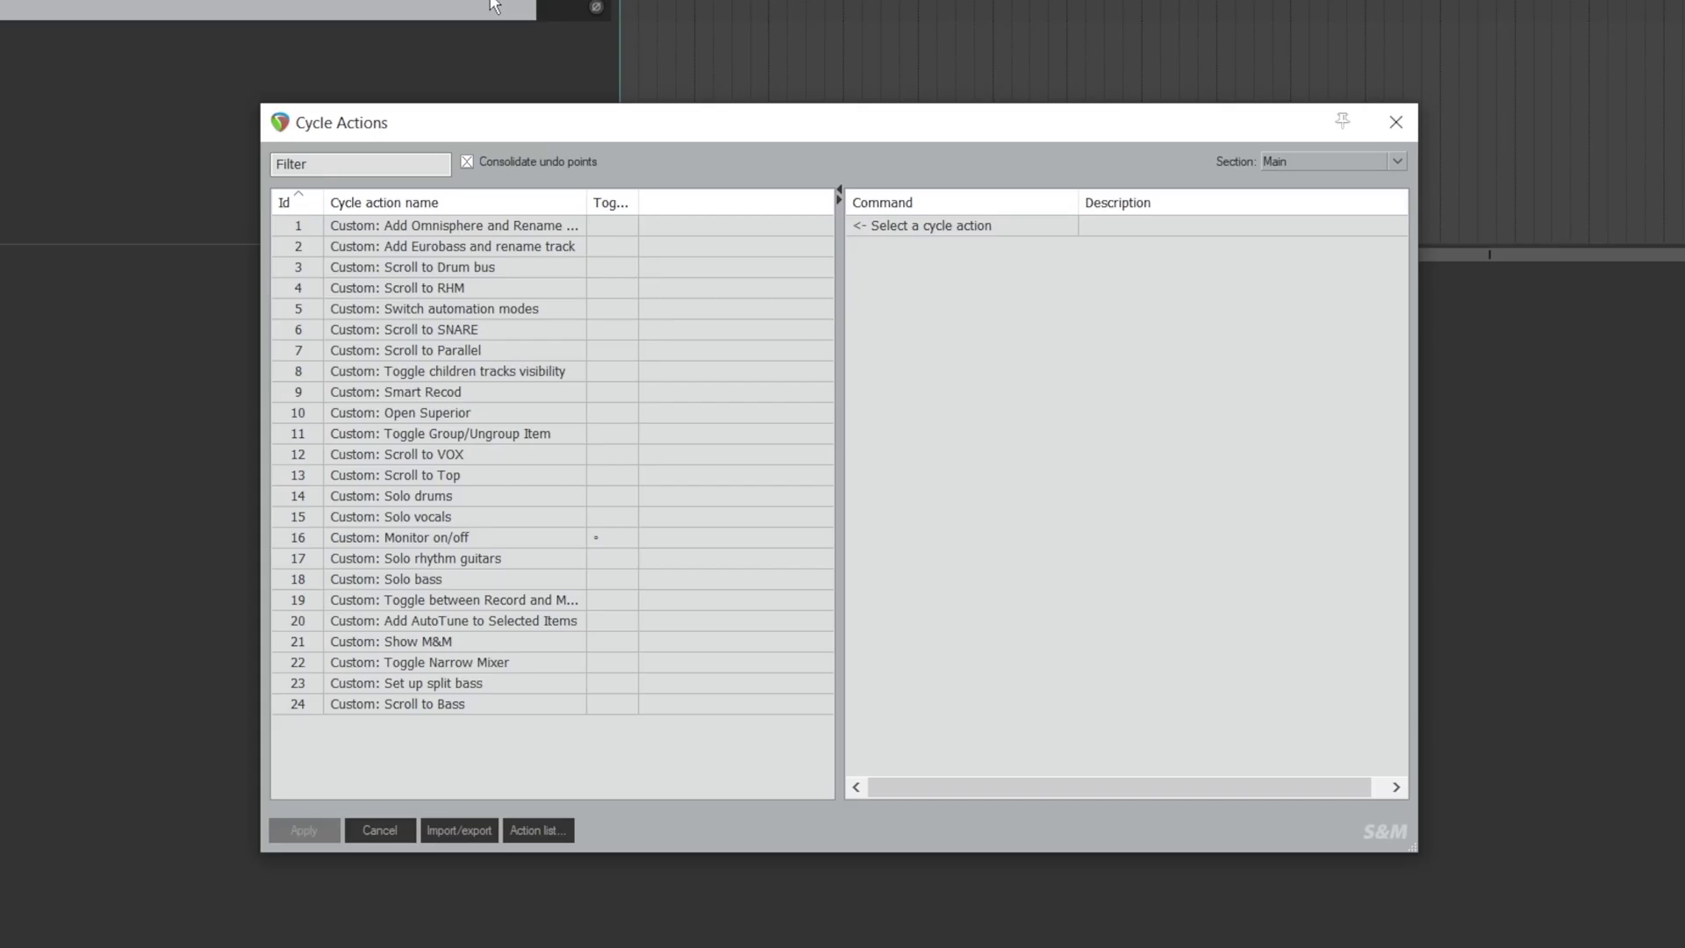
{"action": "right_click", "coordinate": [475, 743]}
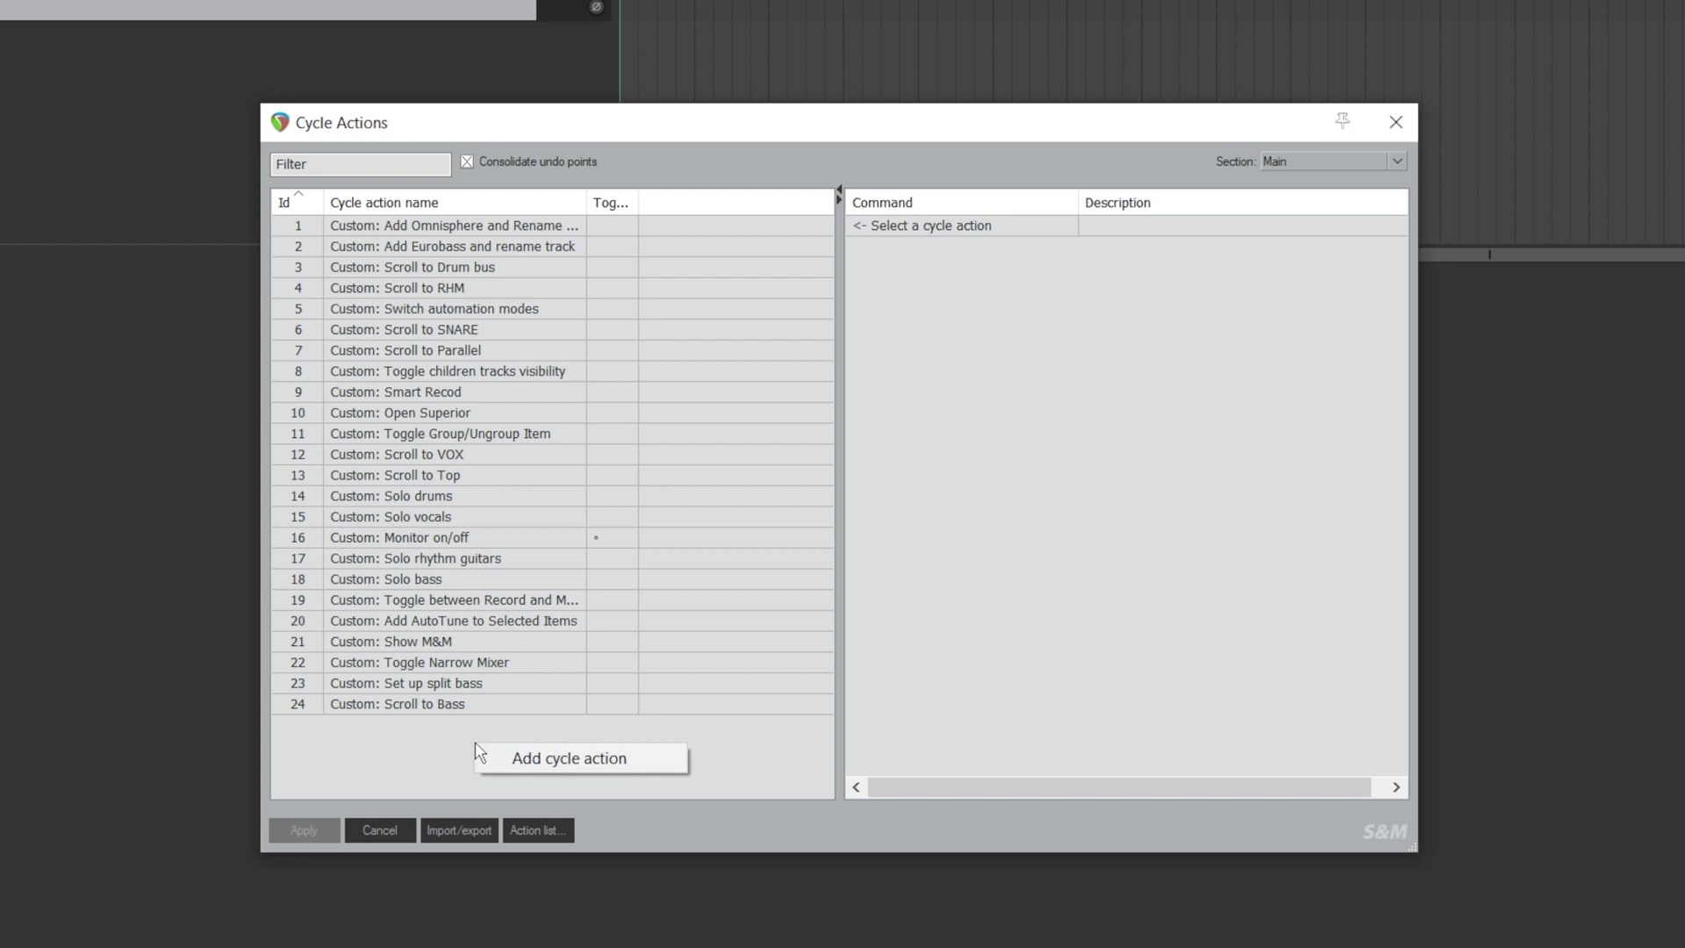
{"action": "left_click", "coordinate": [541, 758]}
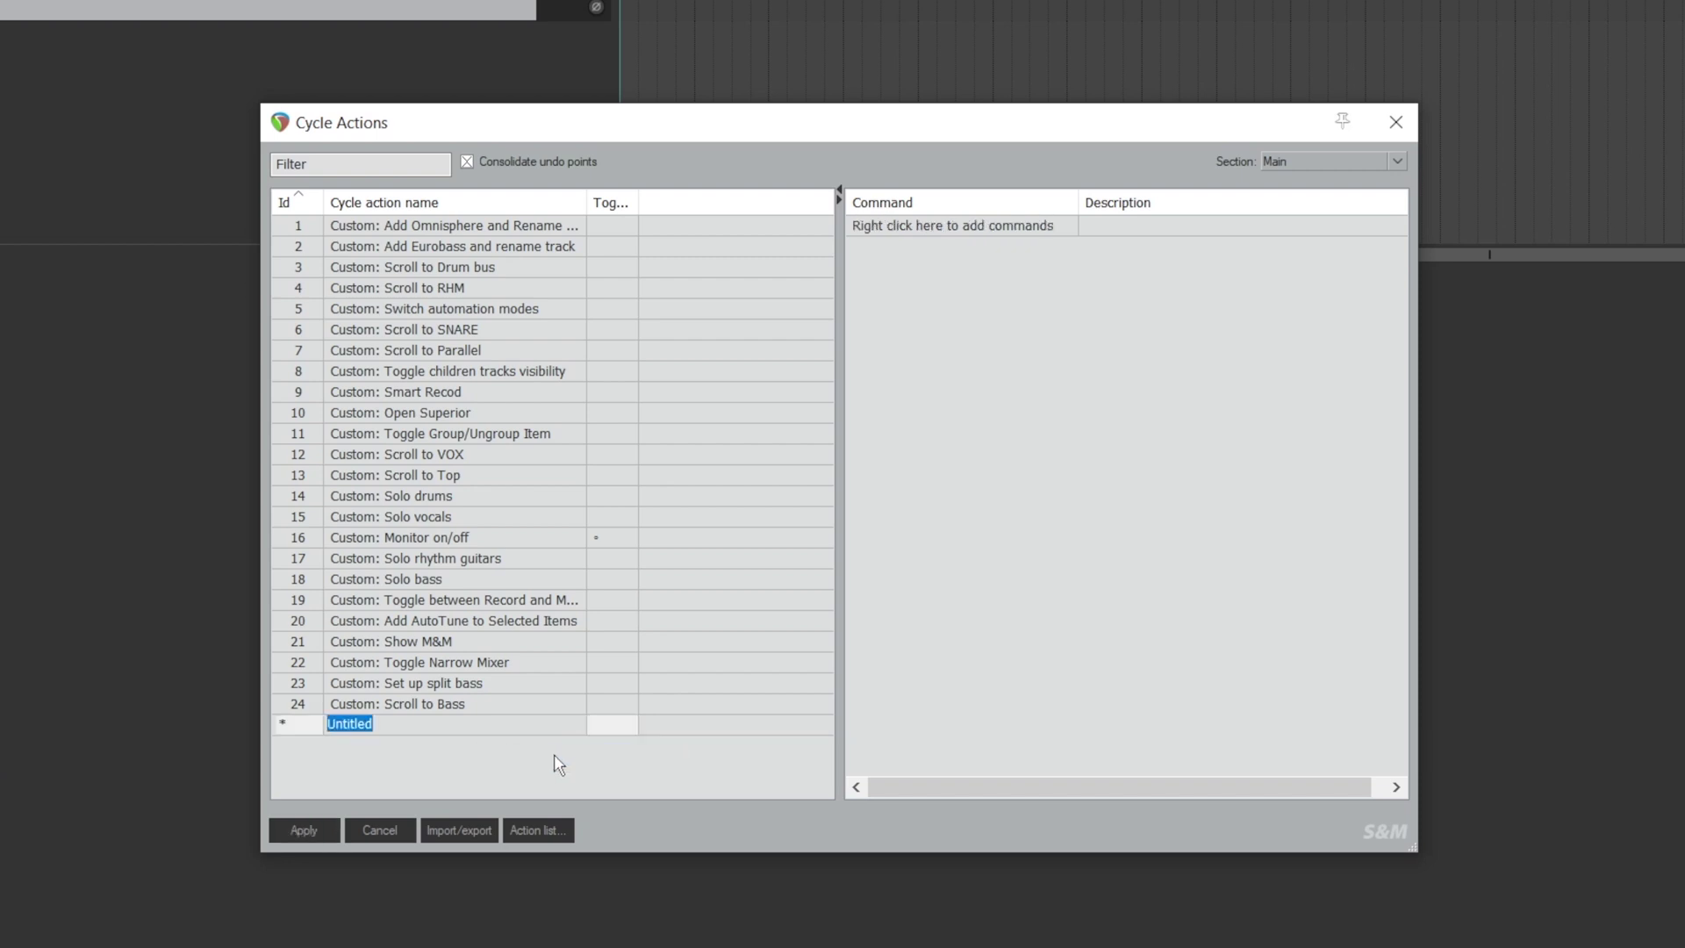
{"action": "type", "text": "Distribute FX chains"}
{"action": "key", "text": "Return"}
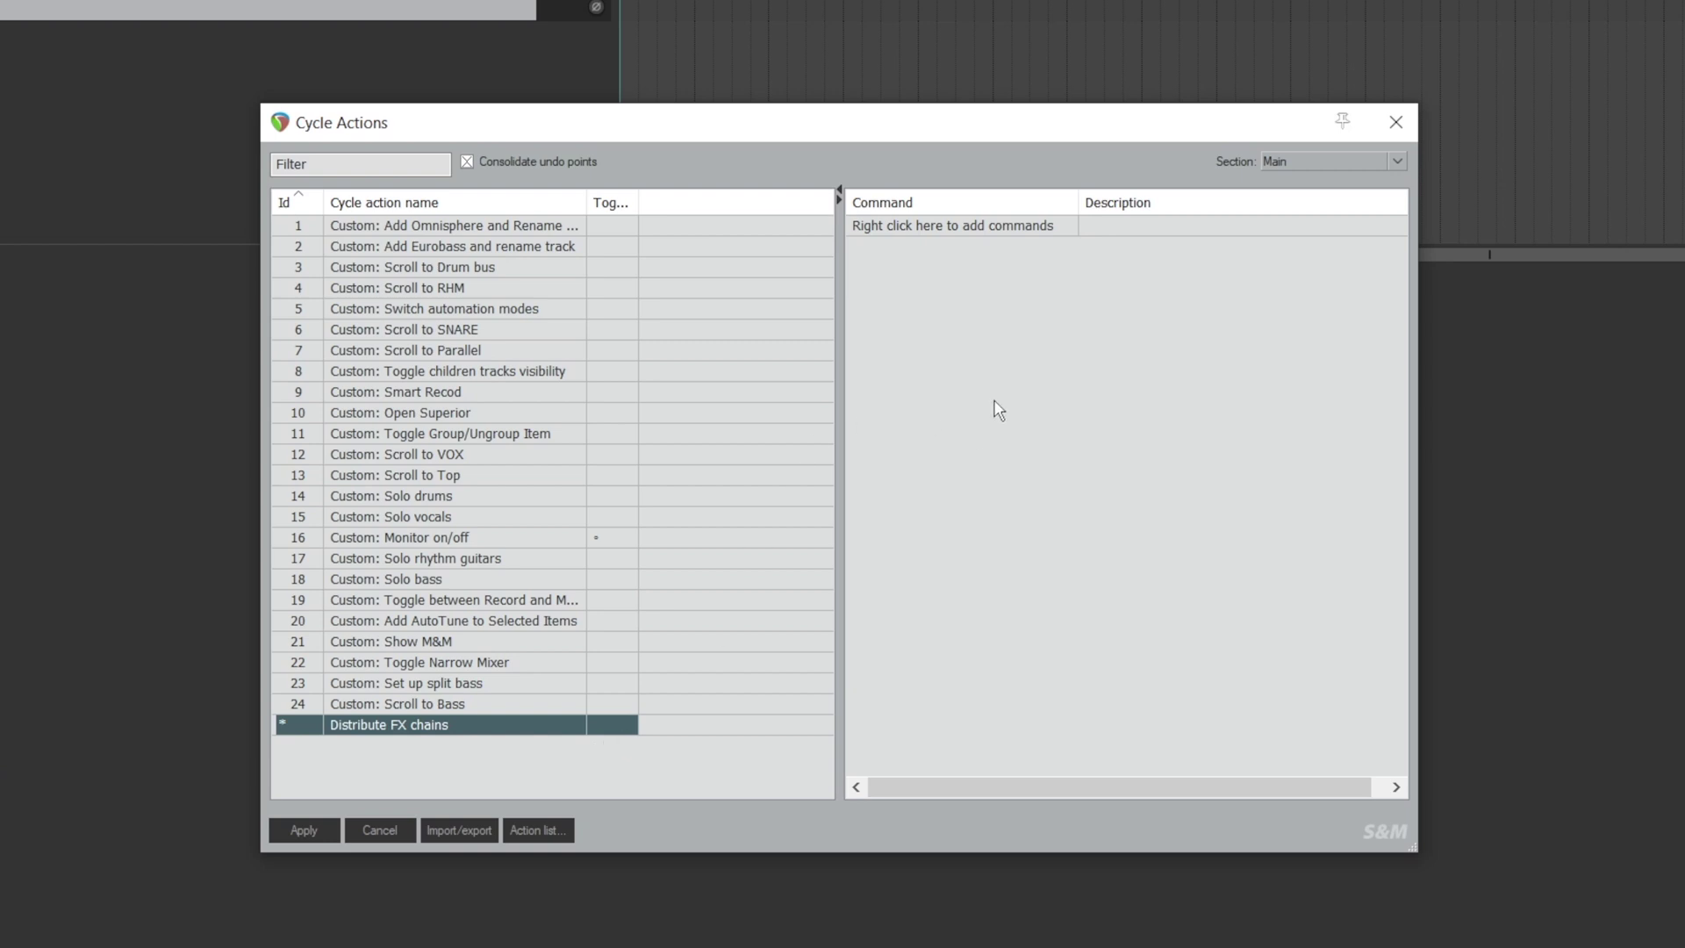
Step: Add a CONSOLE statement with the command SGuitars to the Distribute FX chains cycle action
{"action": "right_click", "coordinate": [946, 230]}
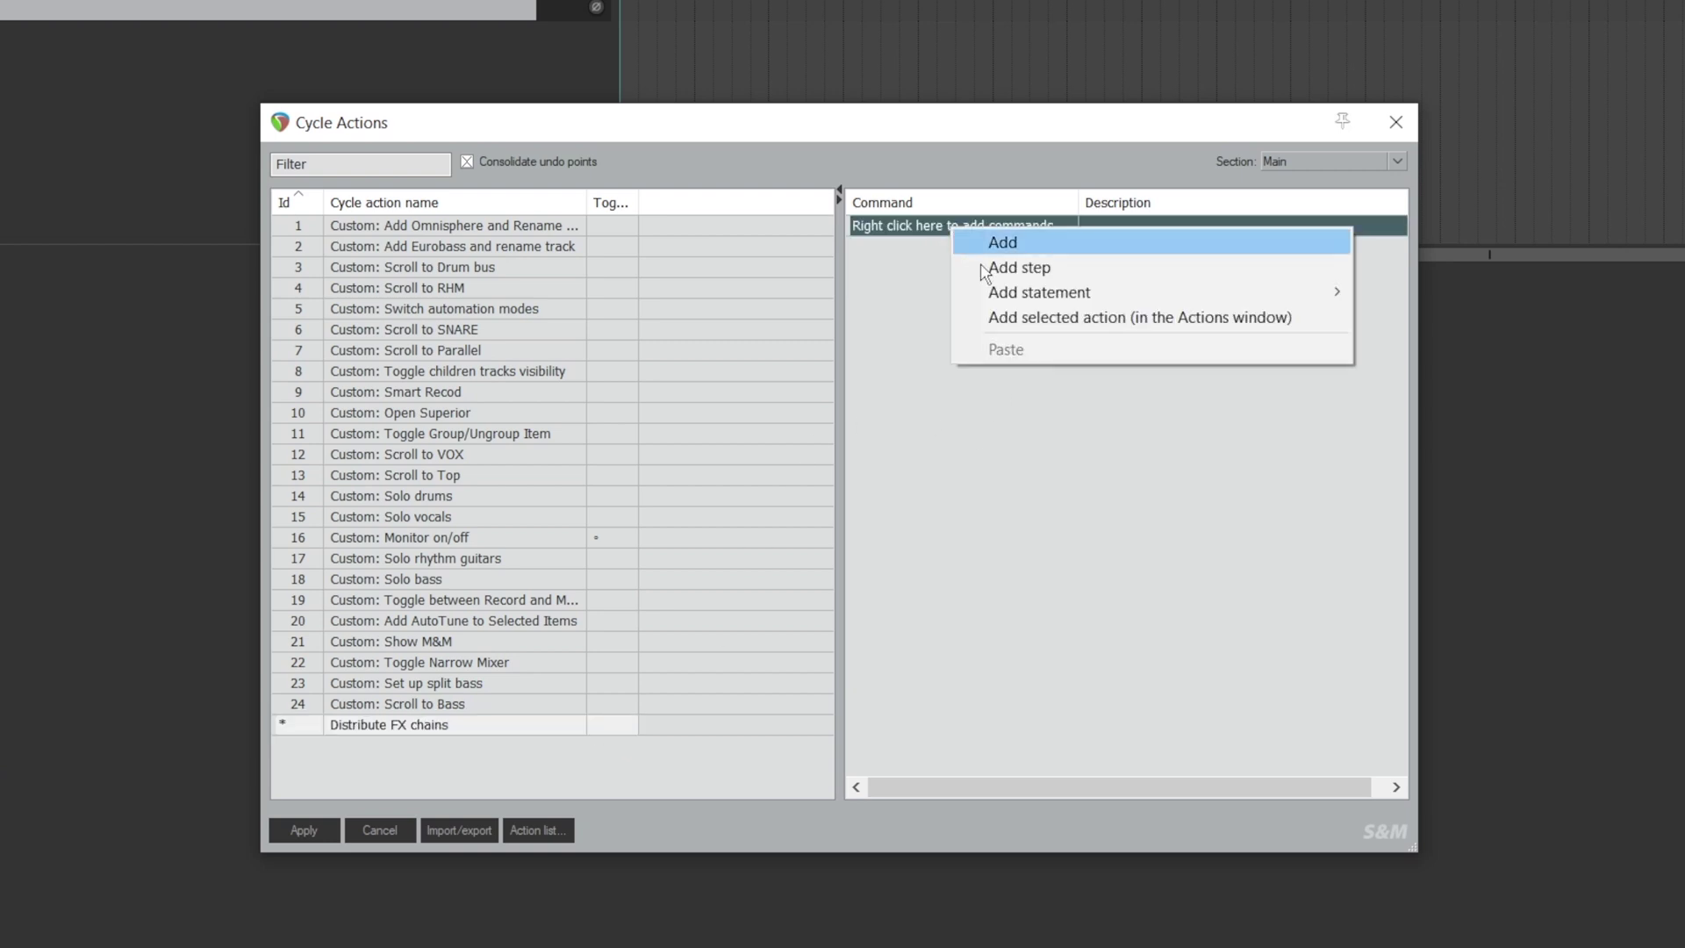
{"action": "mouse_move", "coordinate": [1020, 299]}
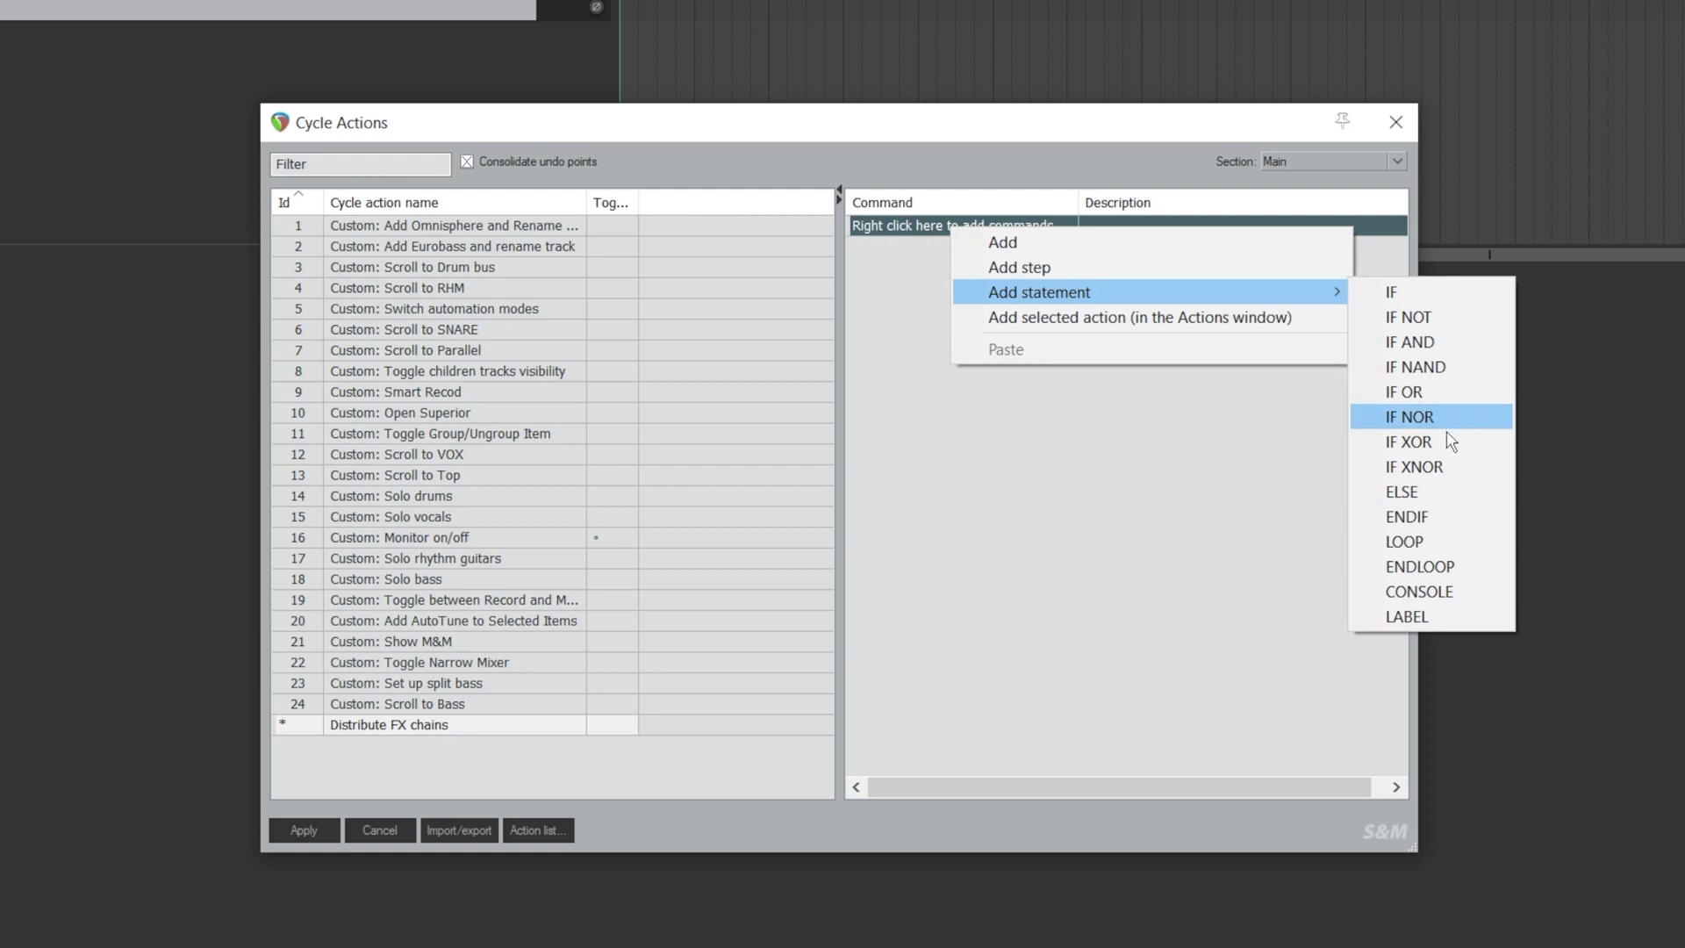
{"action": "left_click", "coordinate": [1466, 590]}
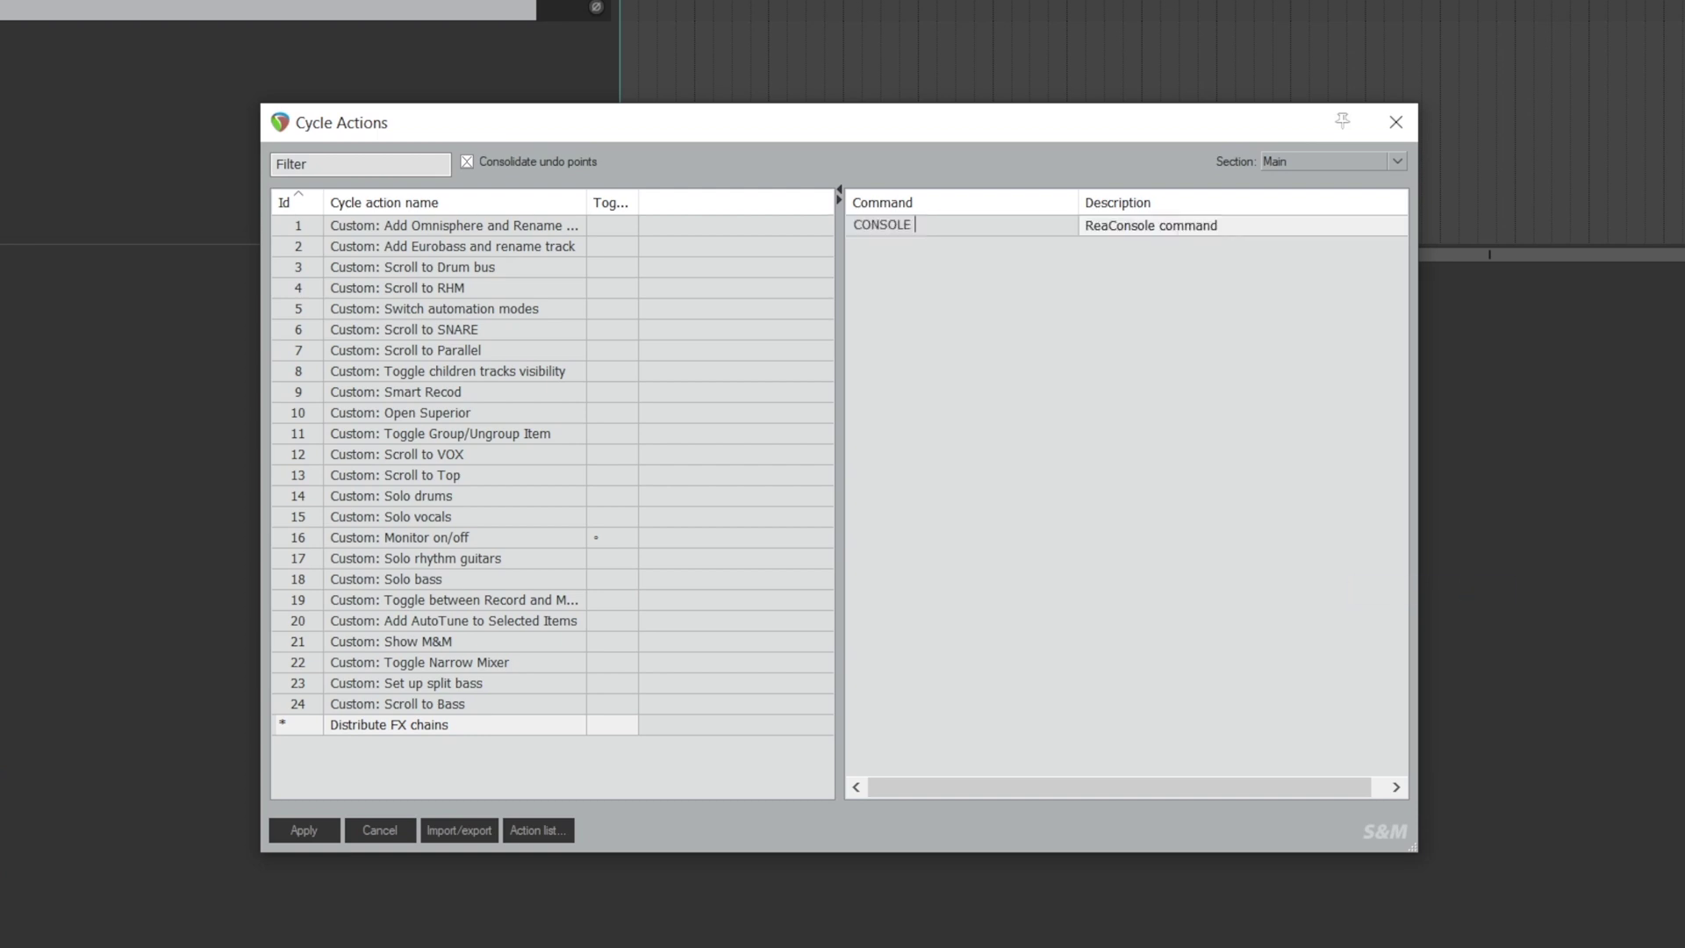
{"action": "type", "text": "SGuitars"}
{"action": "key", "text": "Return"}
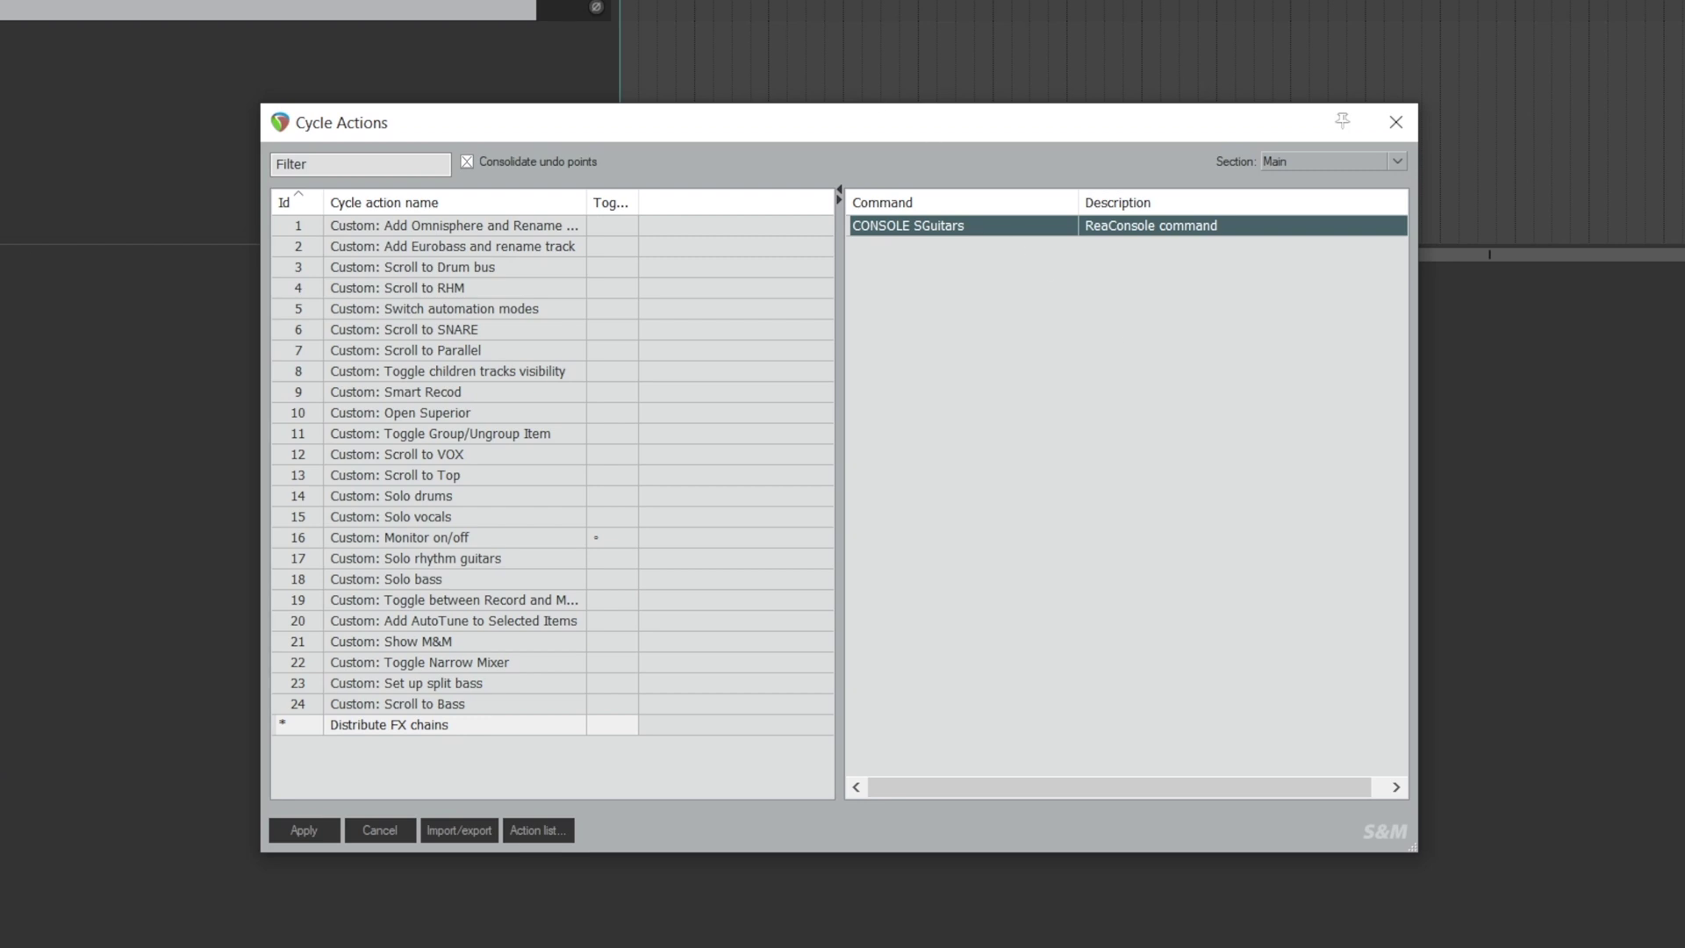
Step: Find the Insert FX chain: Guitar (demo) action in the action list and add it to the Distribute FX chains cycle action
{"action": "left_click", "coordinate": [249, 7]}
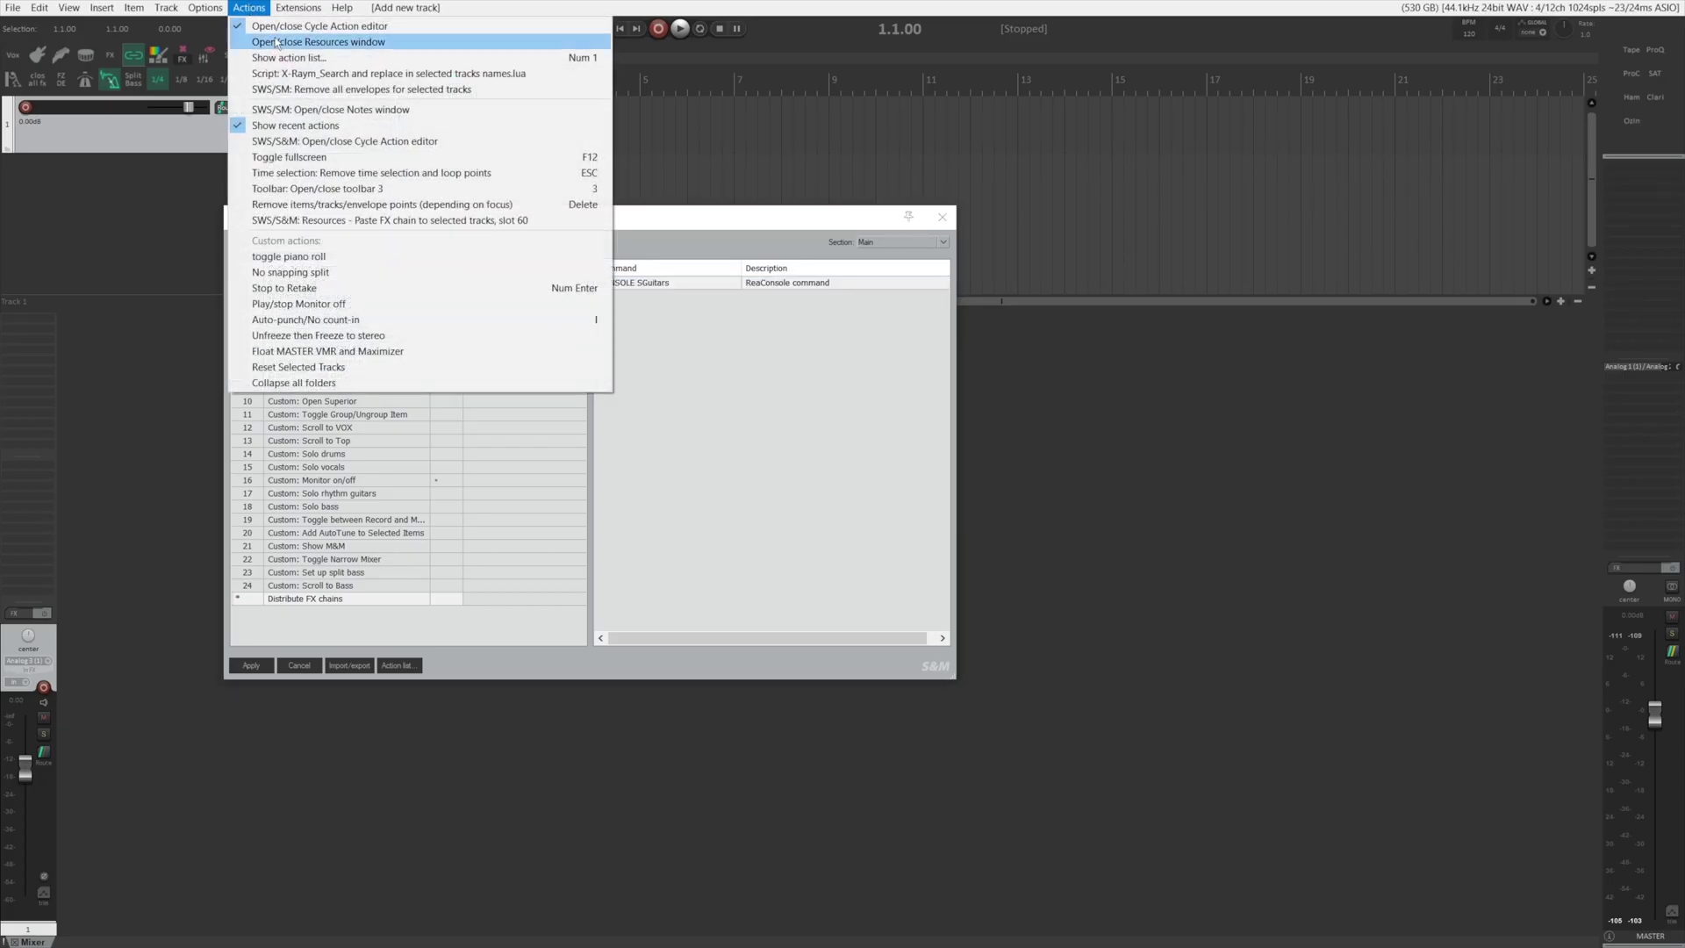
{"action": "left_click", "coordinate": [290, 58]}
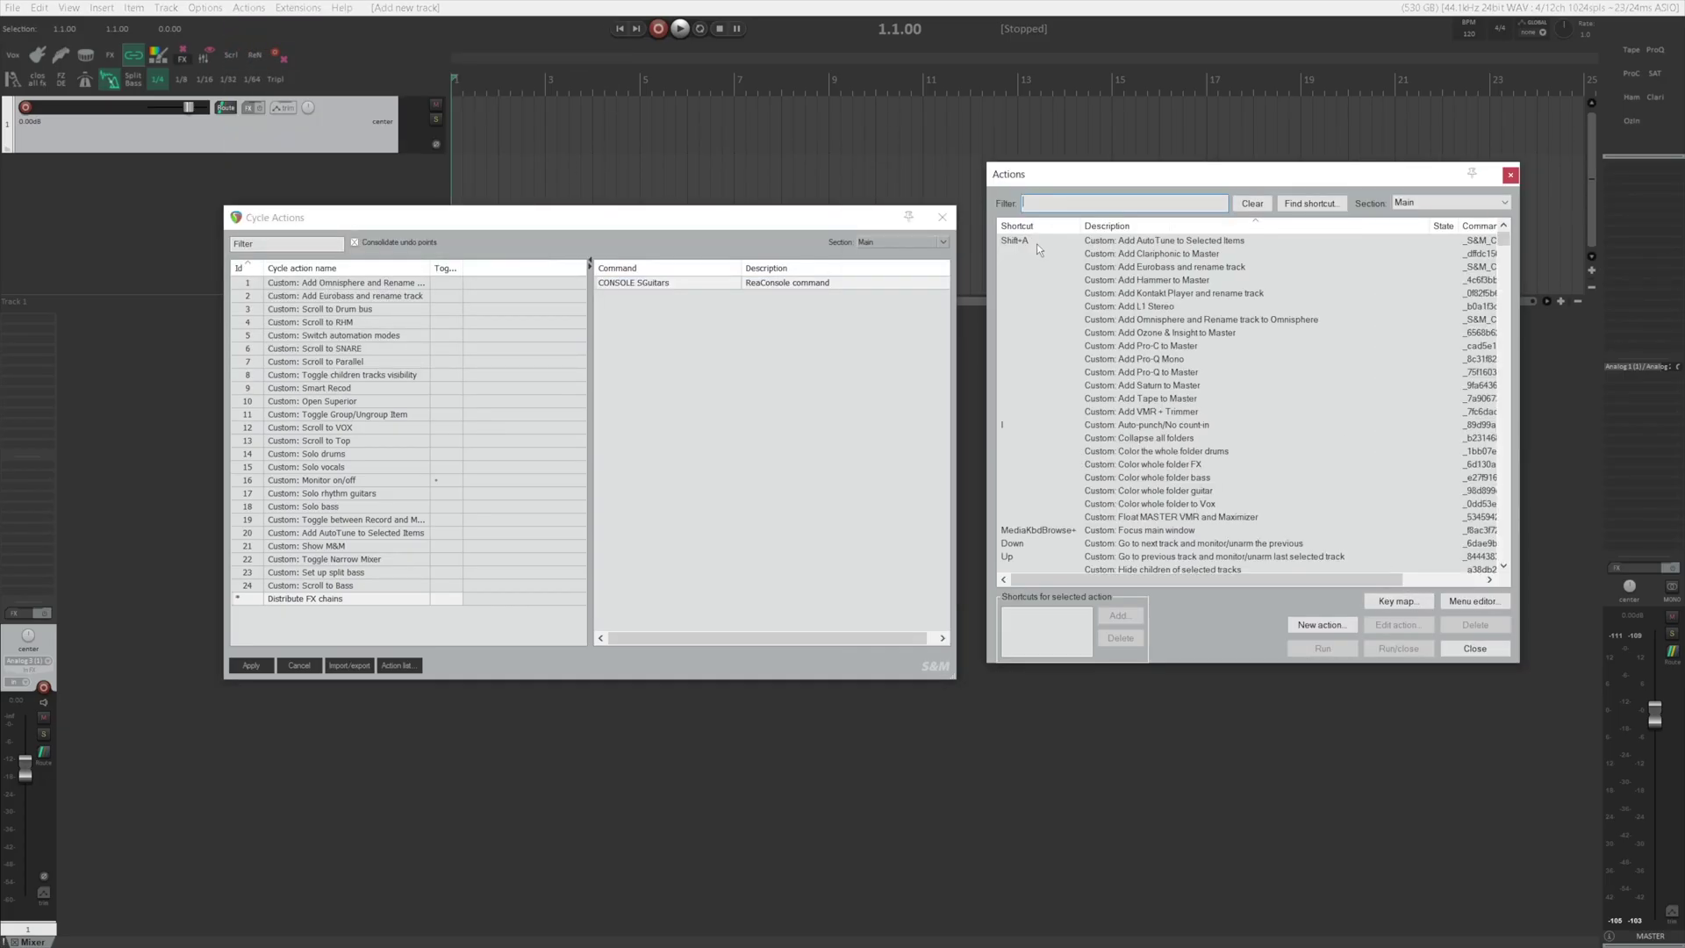
{"action": "type", "text": "guitar"}
{"action": "left_click", "coordinate": [1105, 268]}
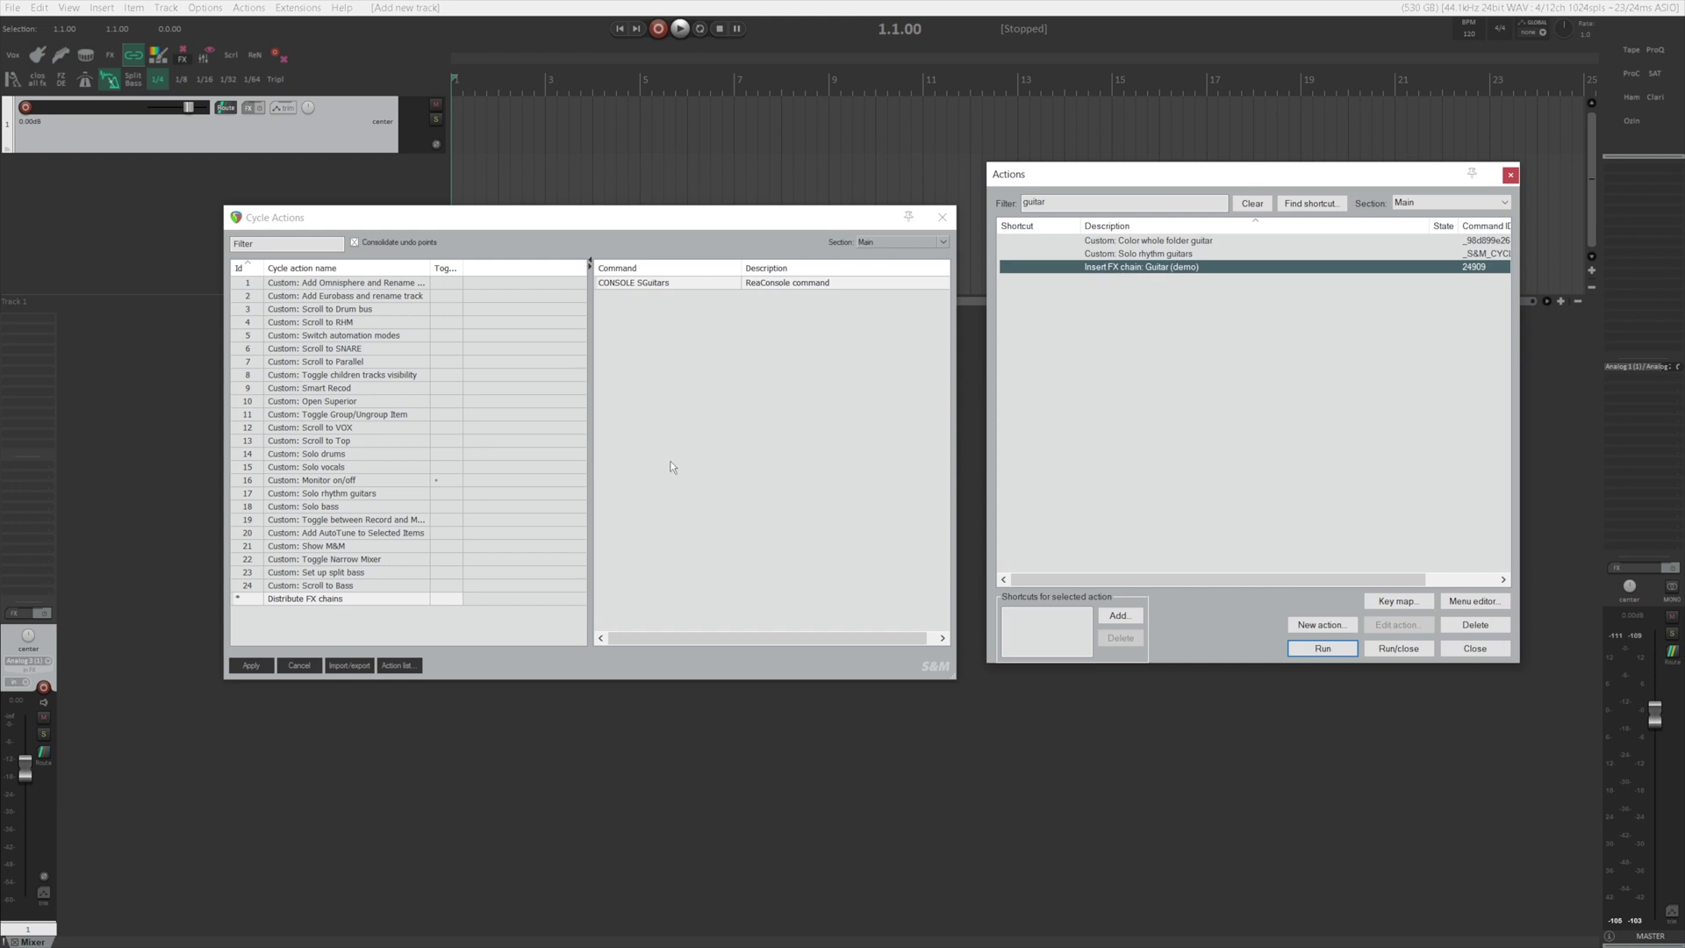
{"action": "right_click", "coordinate": [709, 367]}
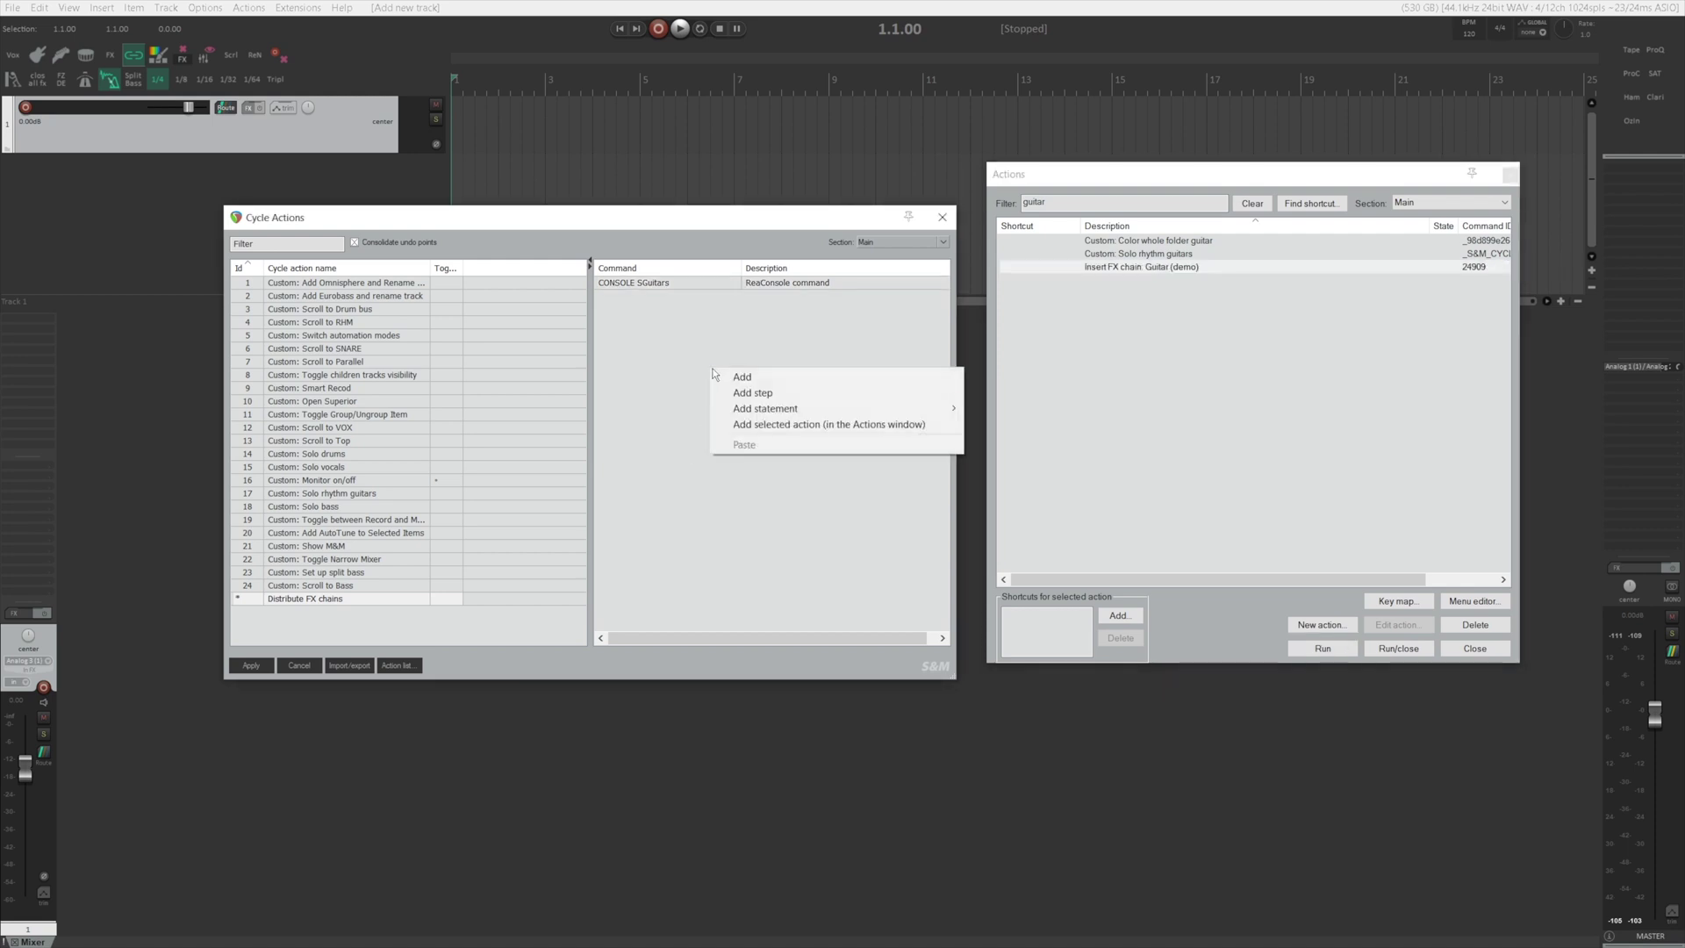
{"action": "left_click", "coordinate": [786, 424]}
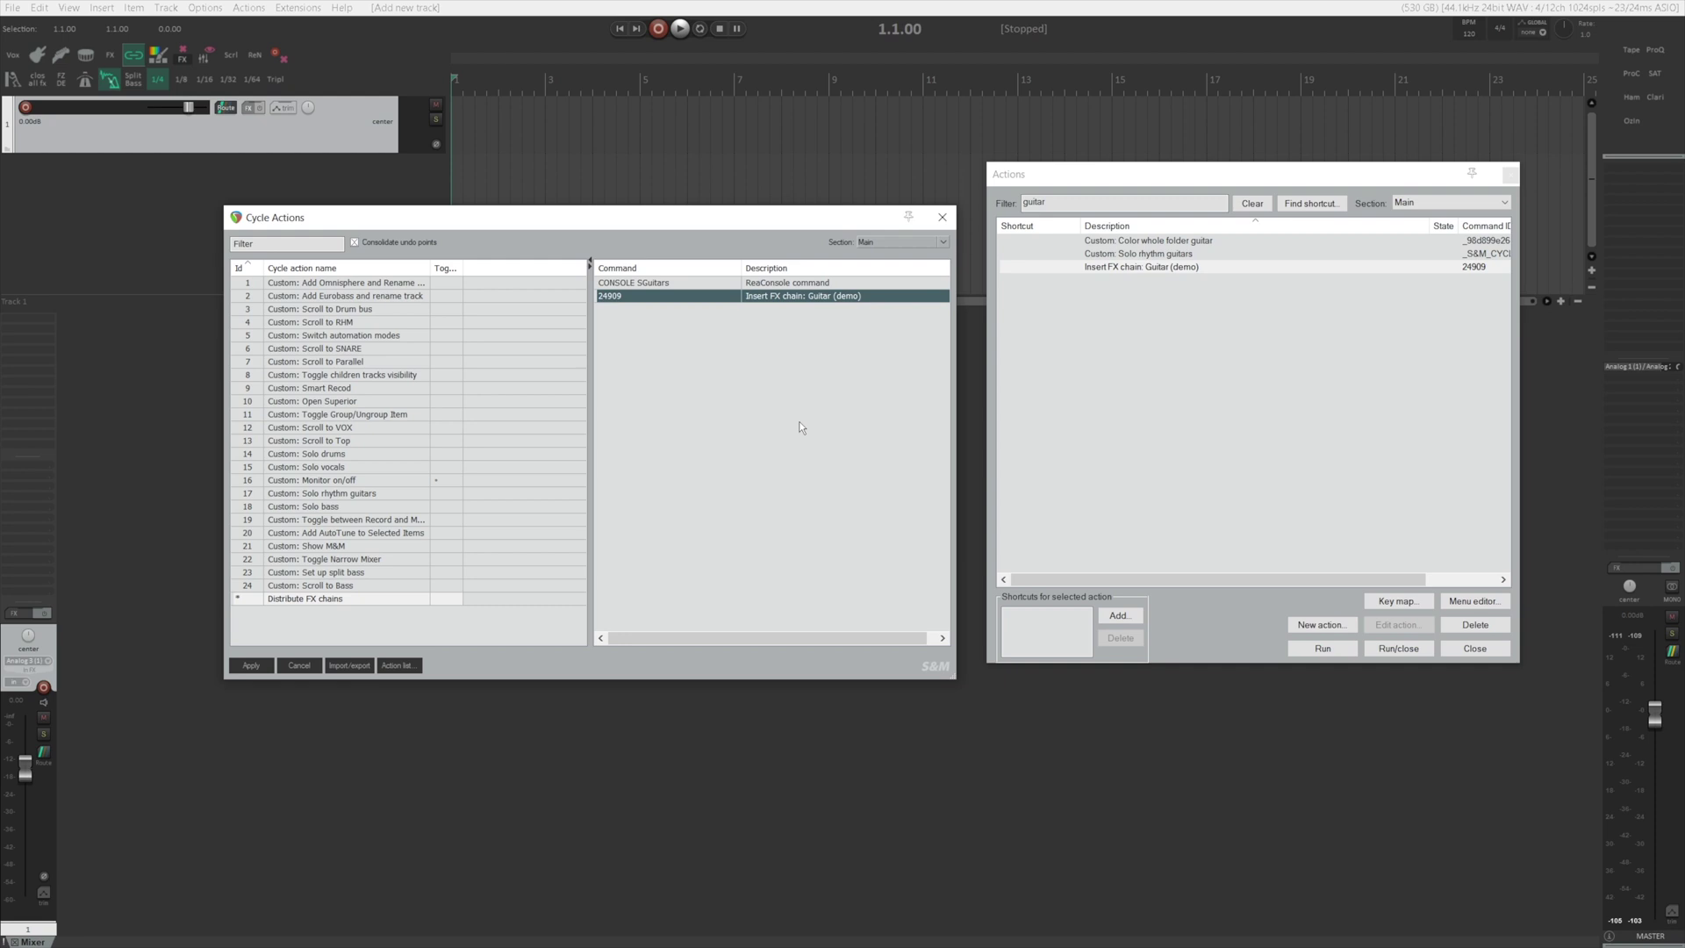
Step: Add a CONSOLE statement with the command SVocals to the Distribute FX chains cycle action
{"action": "right_click", "coordinate": [623, 338]}
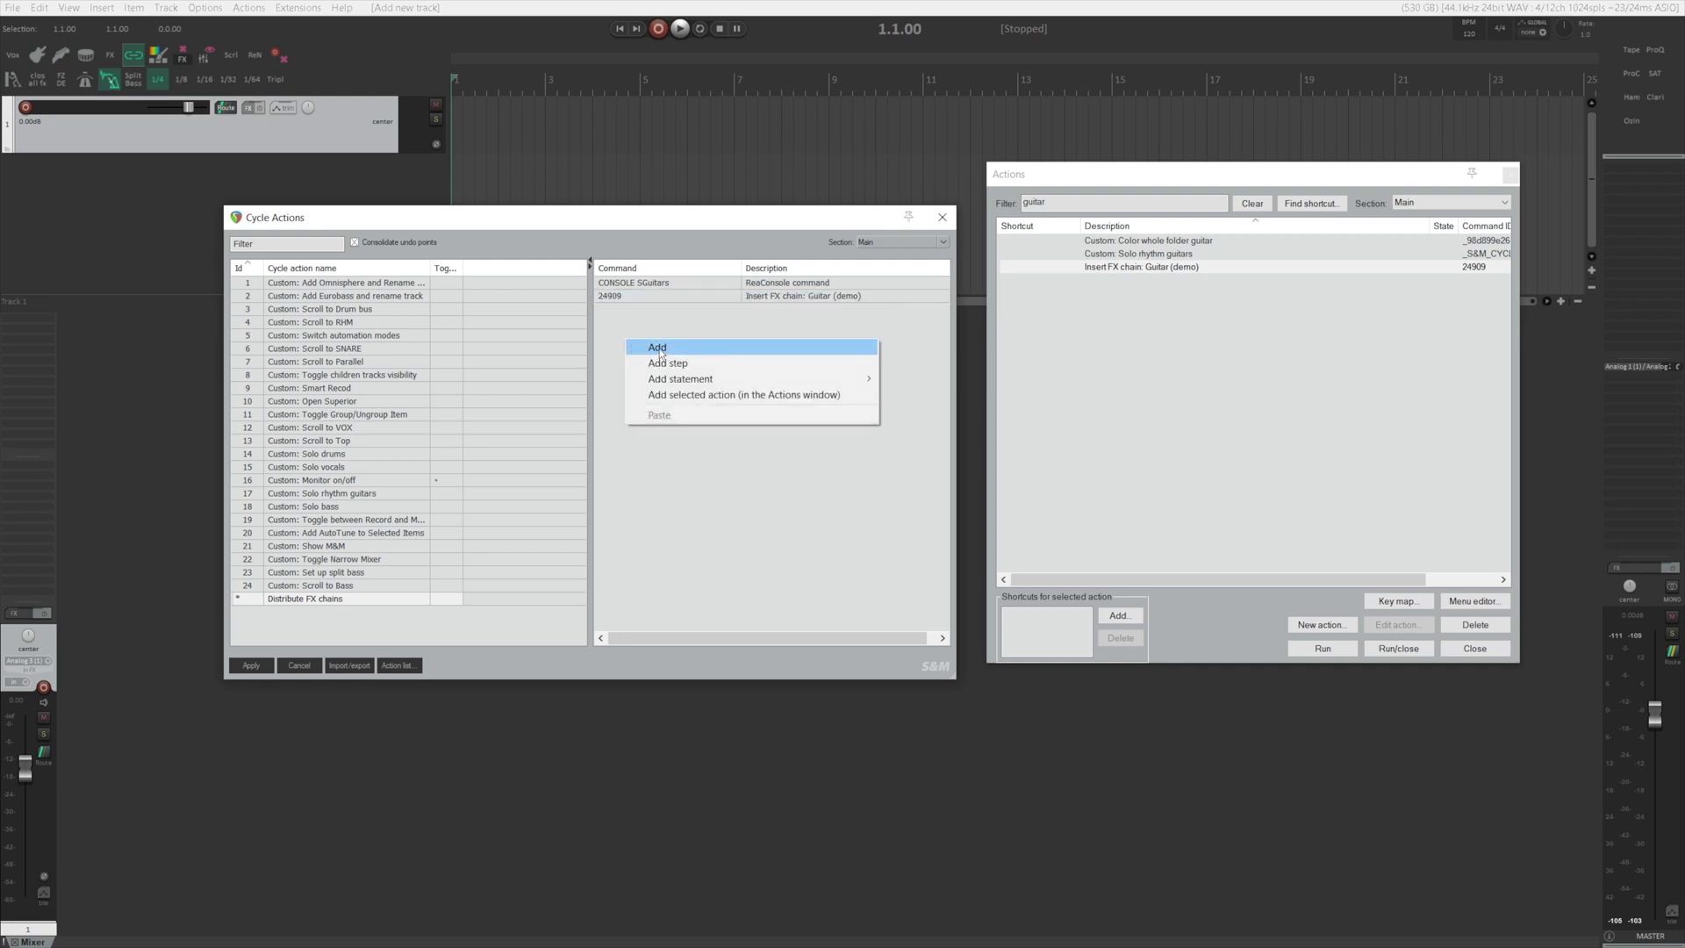
{"action": "mouse_move", "coordinate": [809, 382]}
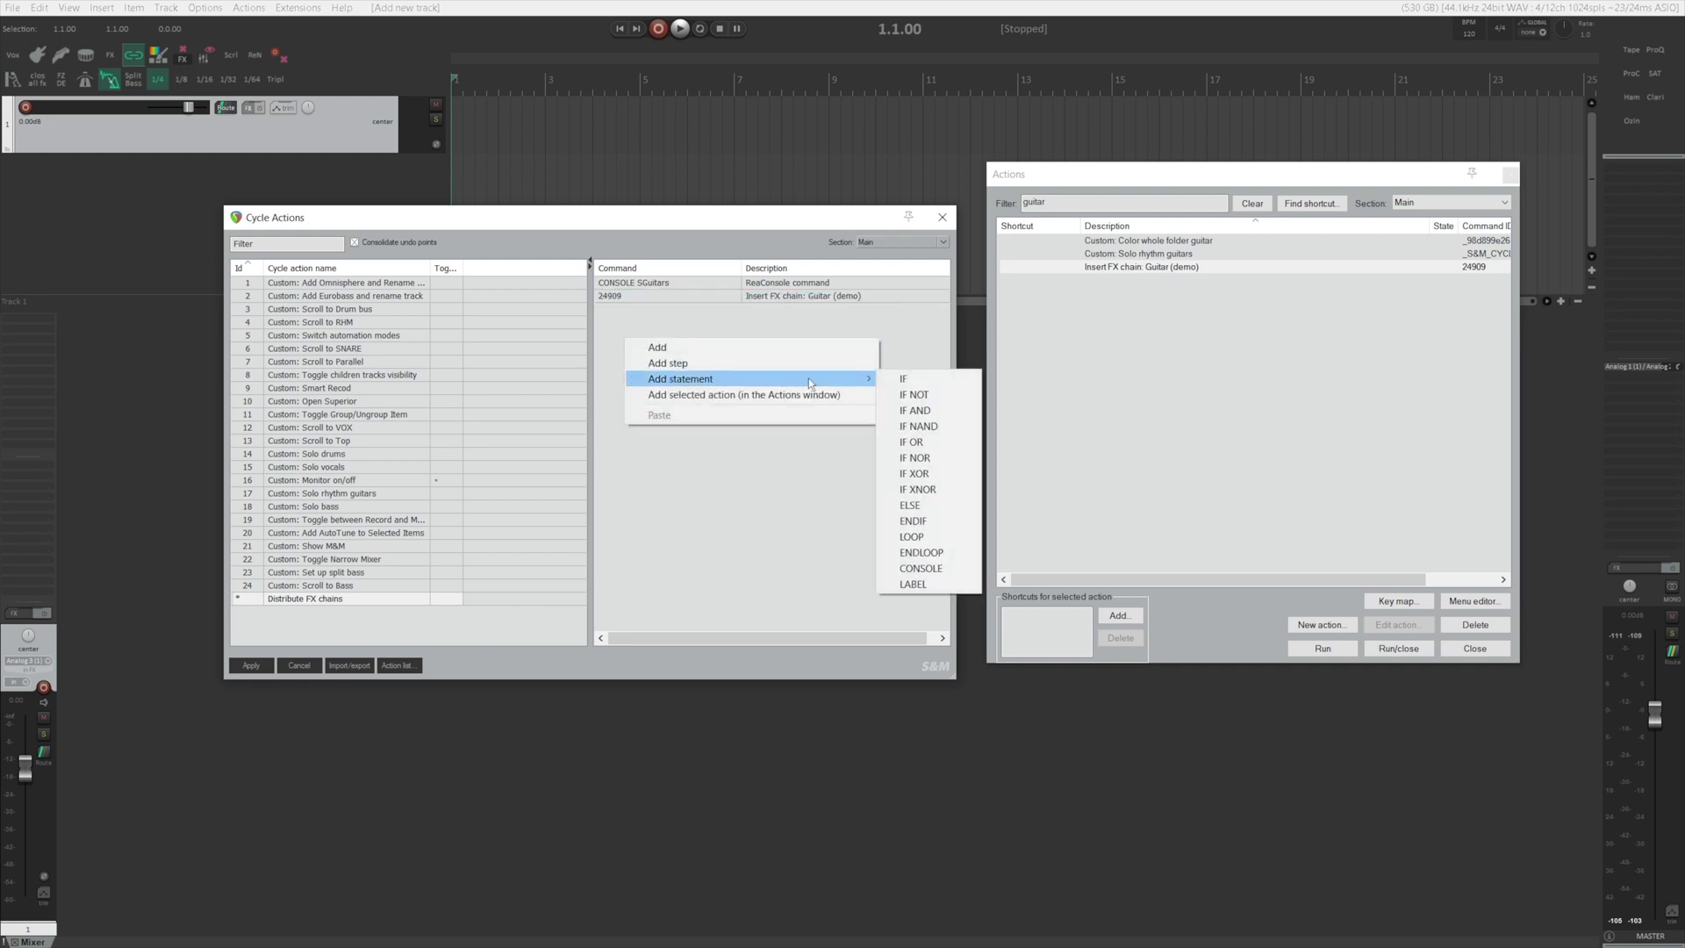
{"action": "left_click", "coordinate": [932, 568]}
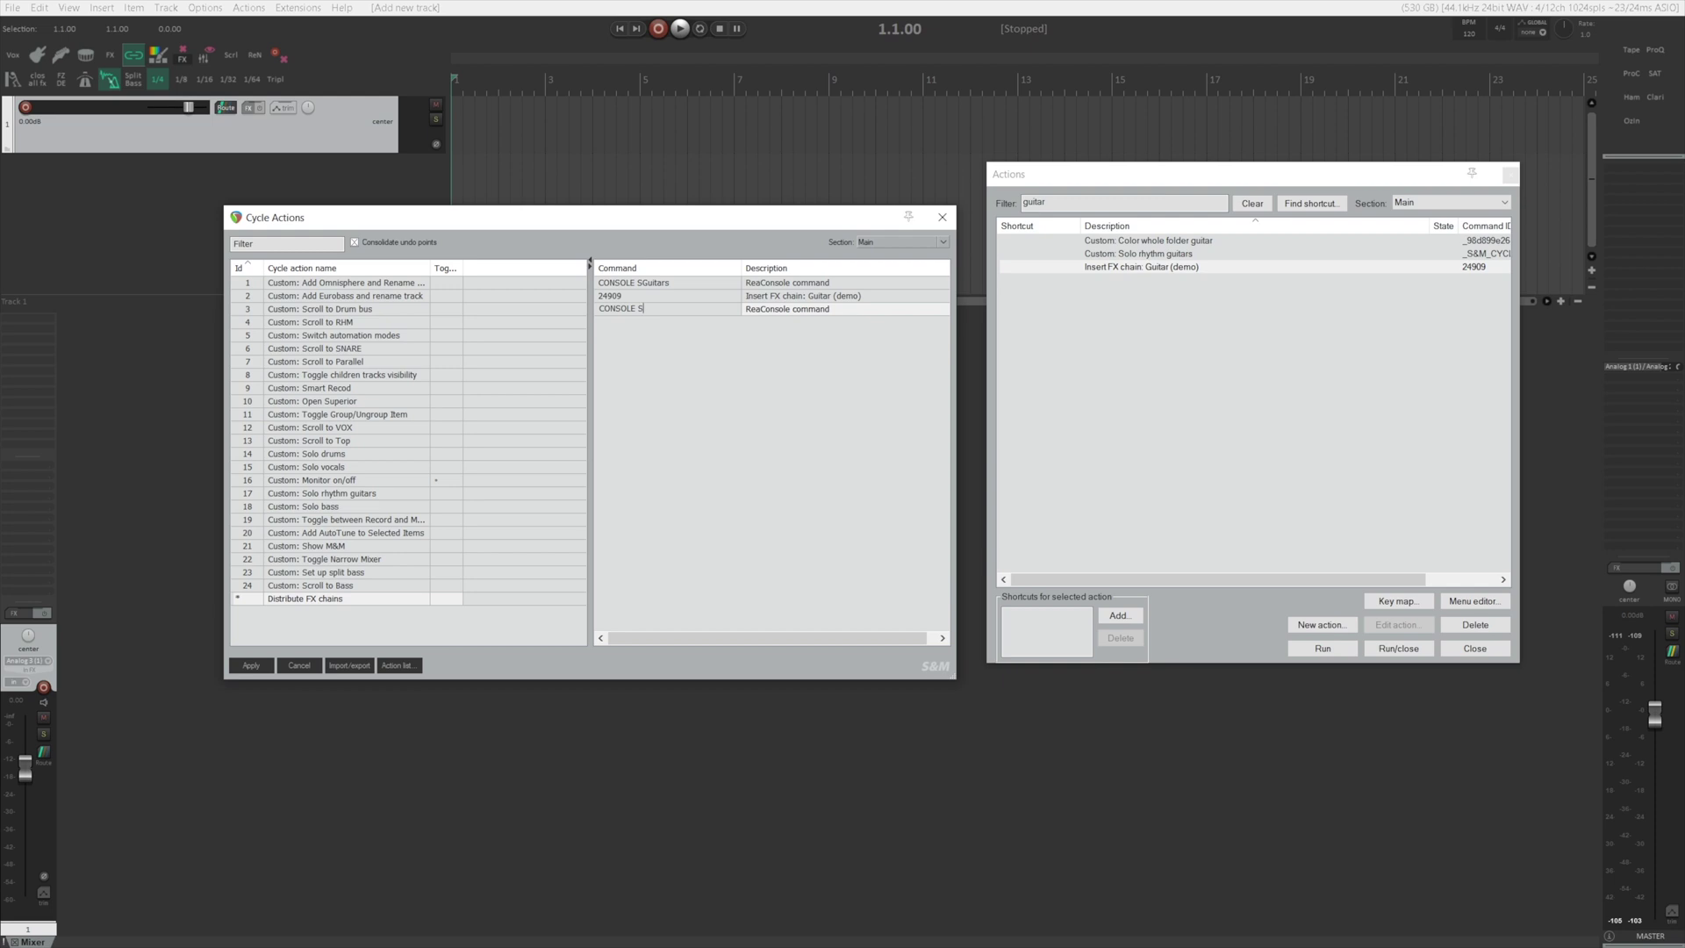
{"action": "type", "text": "SVocals"}
{"action": "key", "text": "Return"}
Step: Find the Insert FX chain: Vocals (demo) action and add it after the SVocals statement in the cycle action
{"action": "left_click", "coordinate": [1071, 200]}
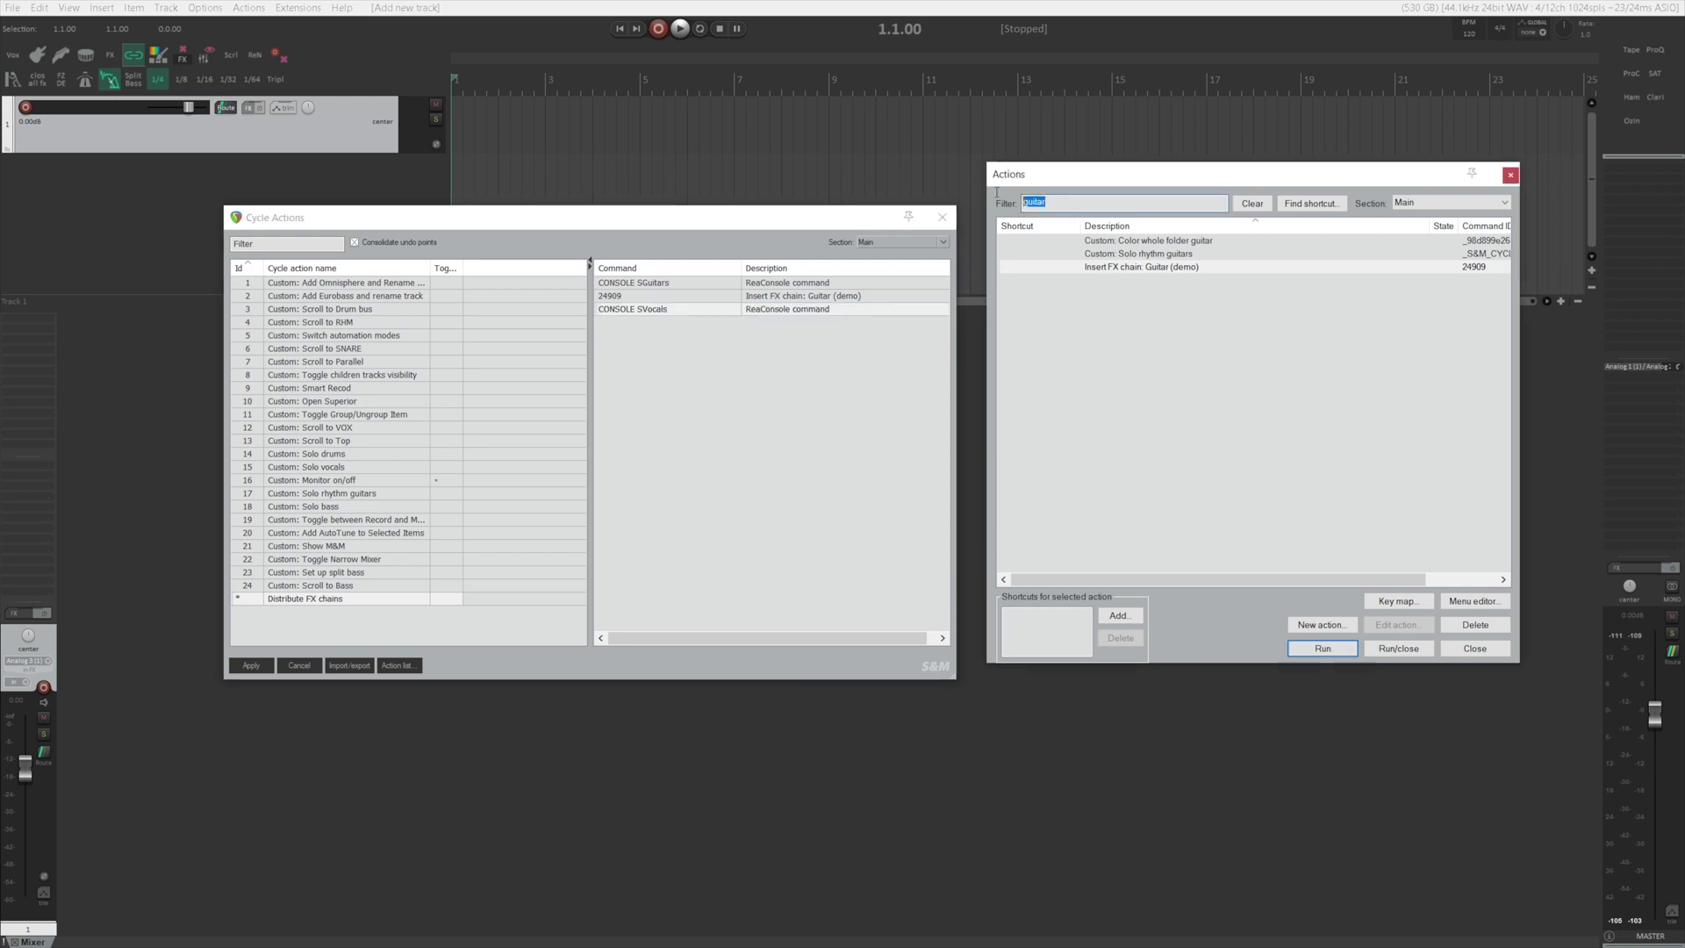
{"action": "type", "text": "vocals"}
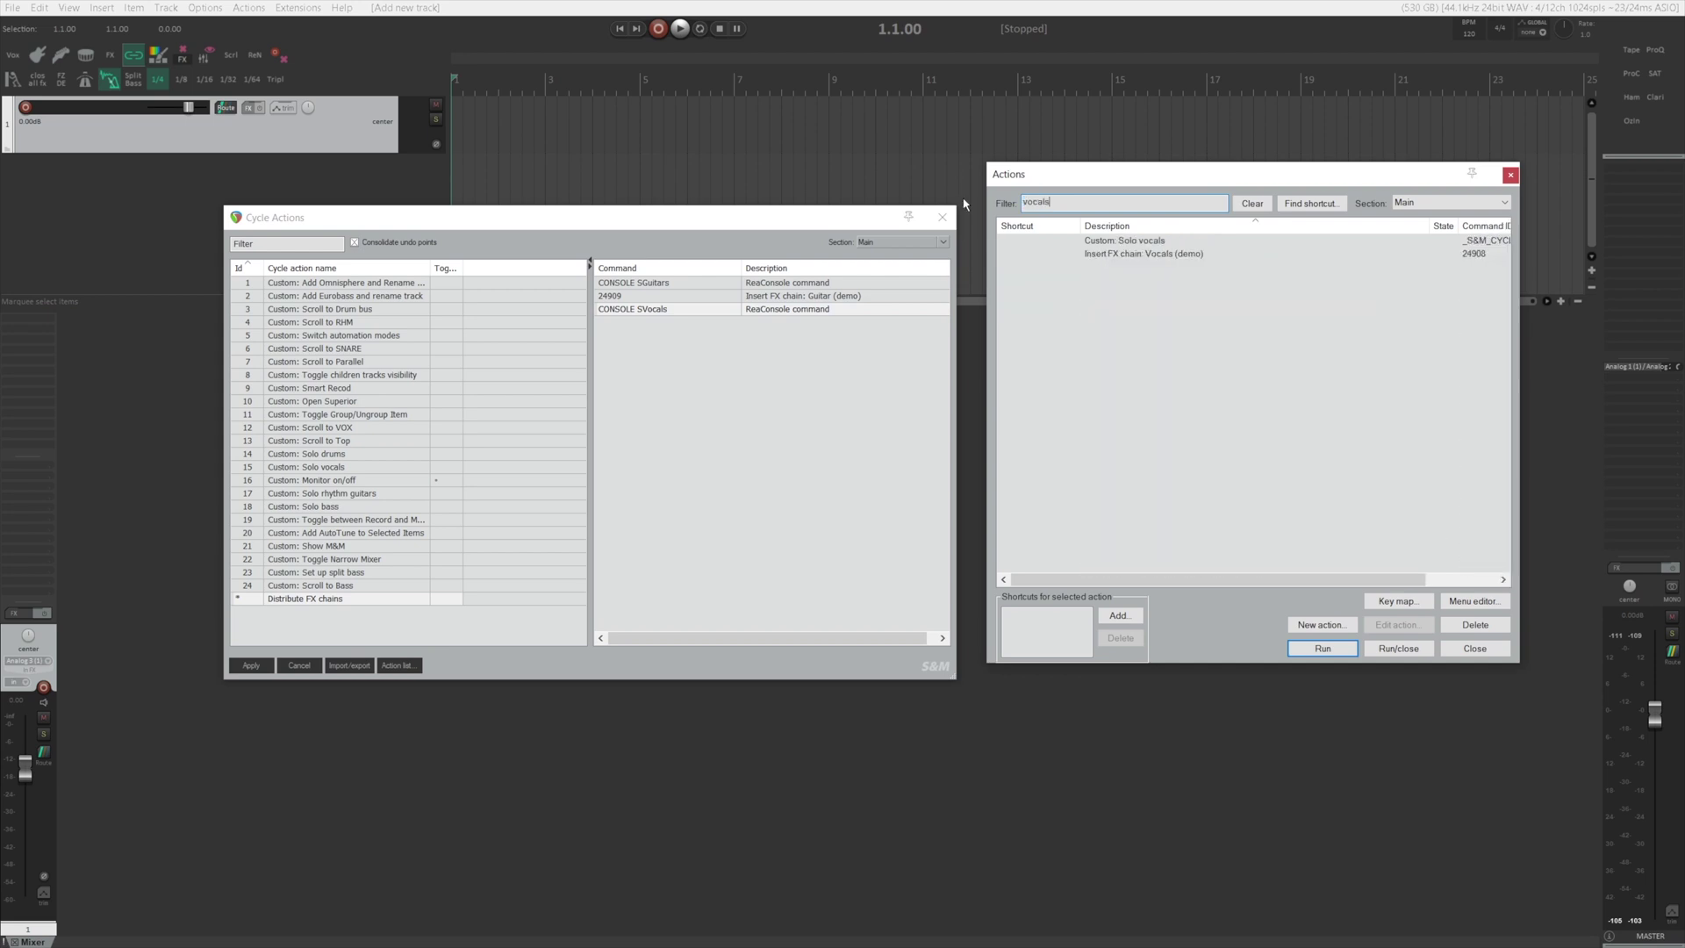
{"action": "left_click", "coordinate": [1128, 255]}
{"action": "right_click", "coordinate": [692, 344]}
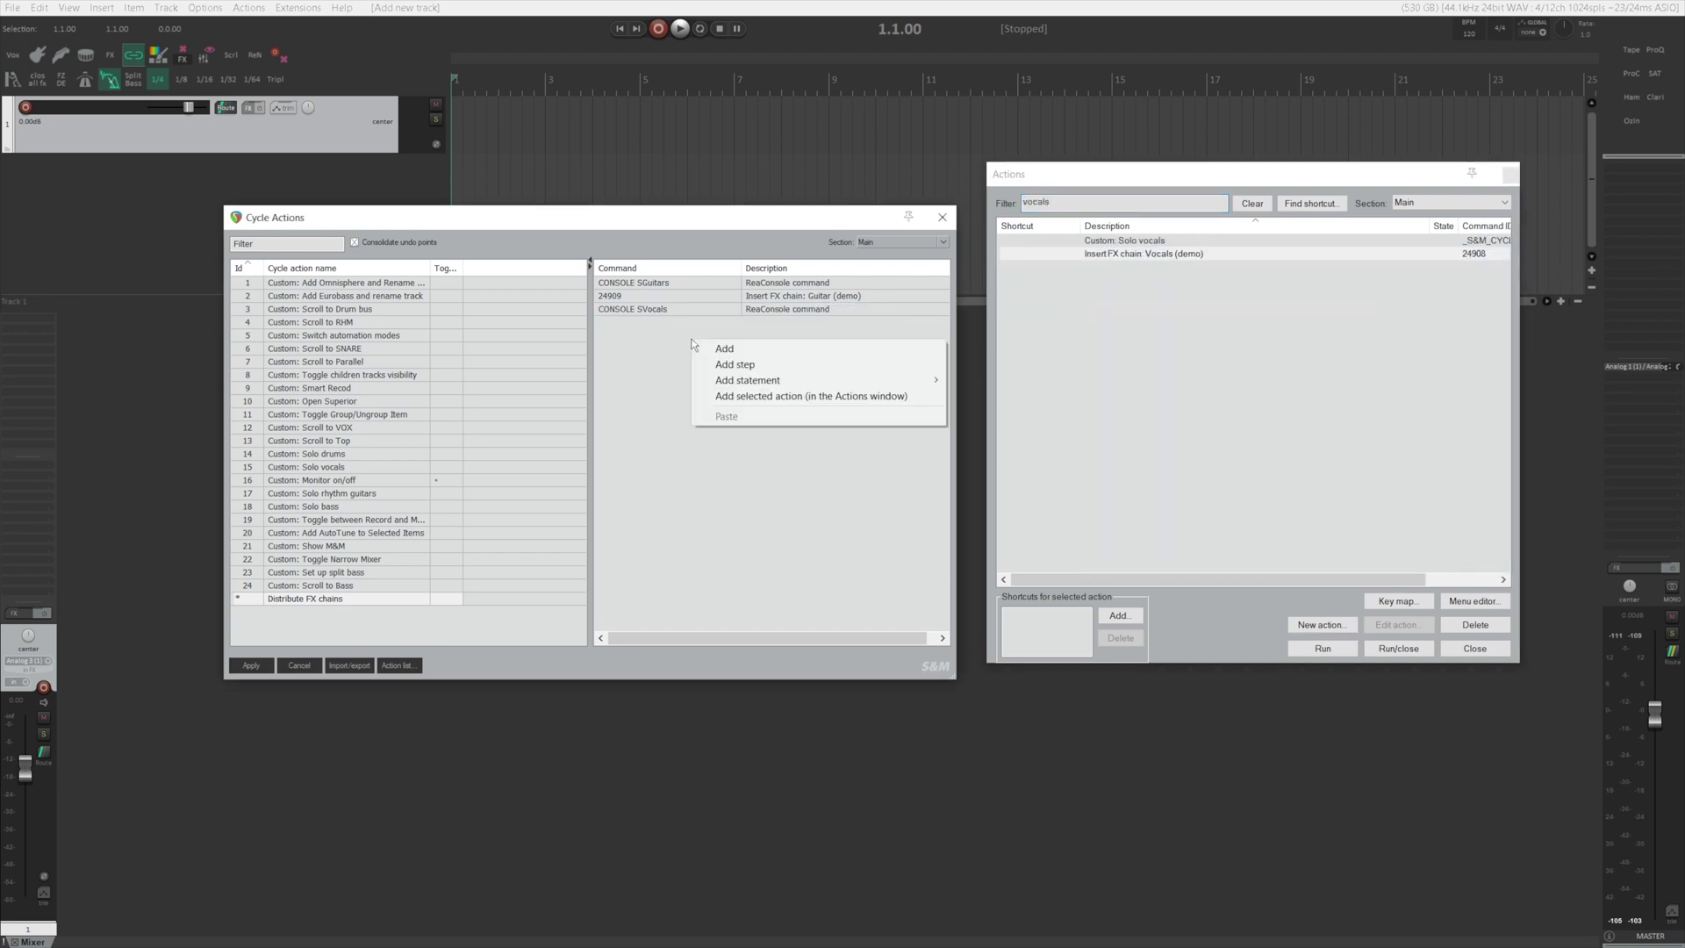
{"action": "left_click", "coordinate": [775, 397]}
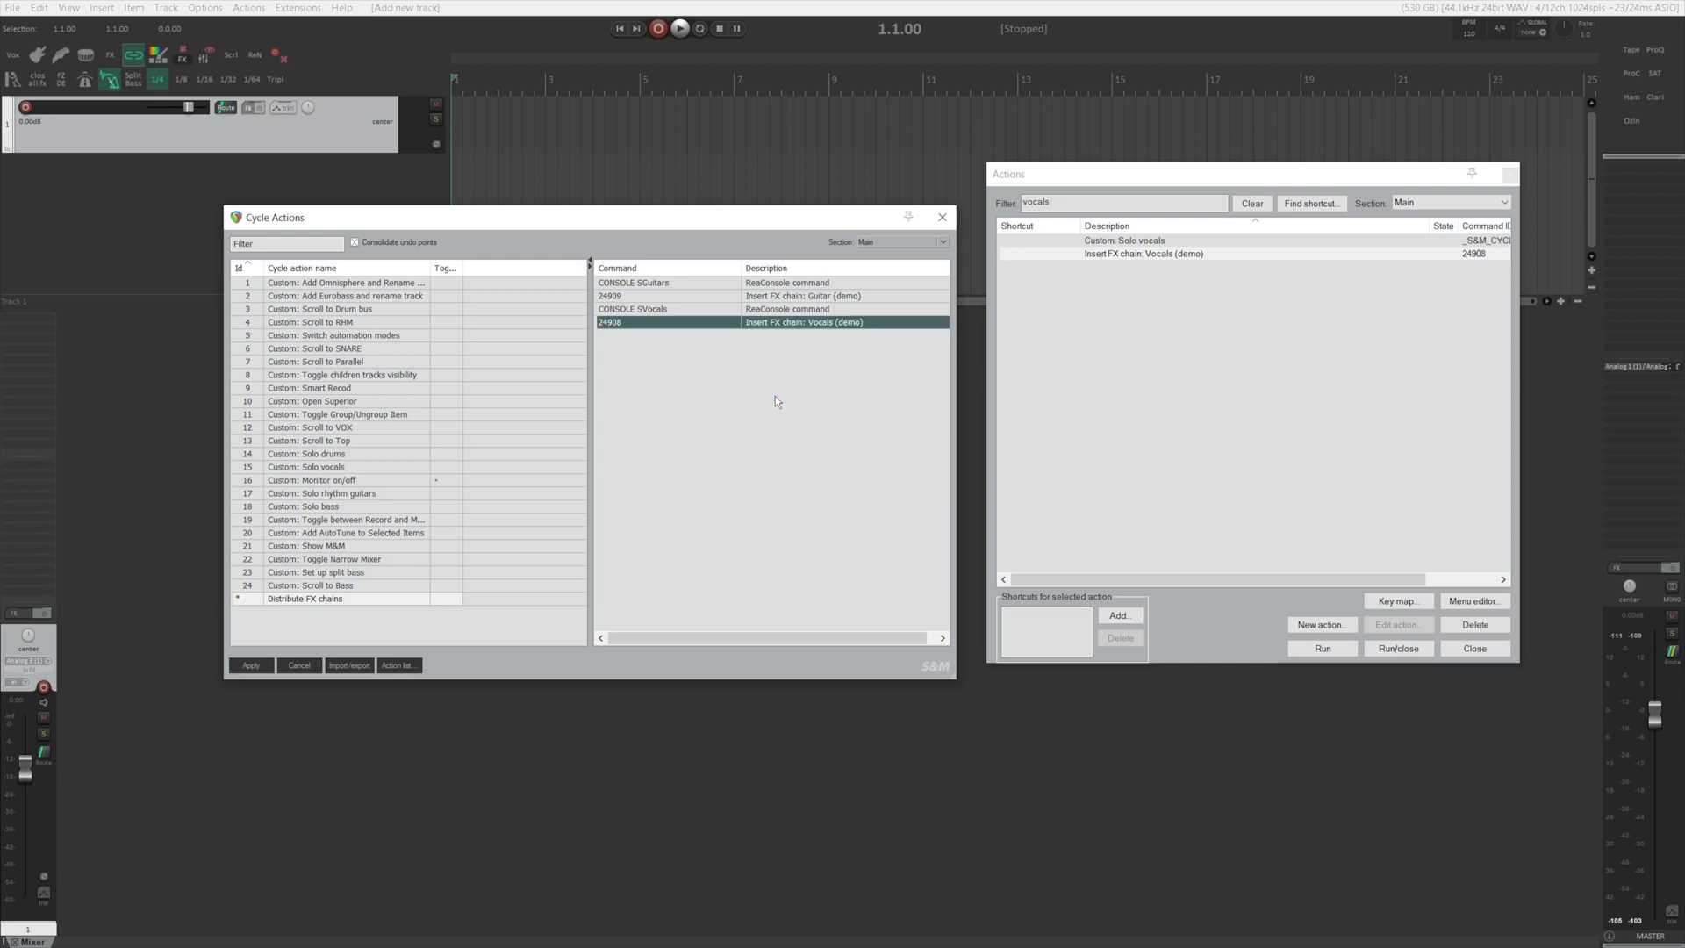
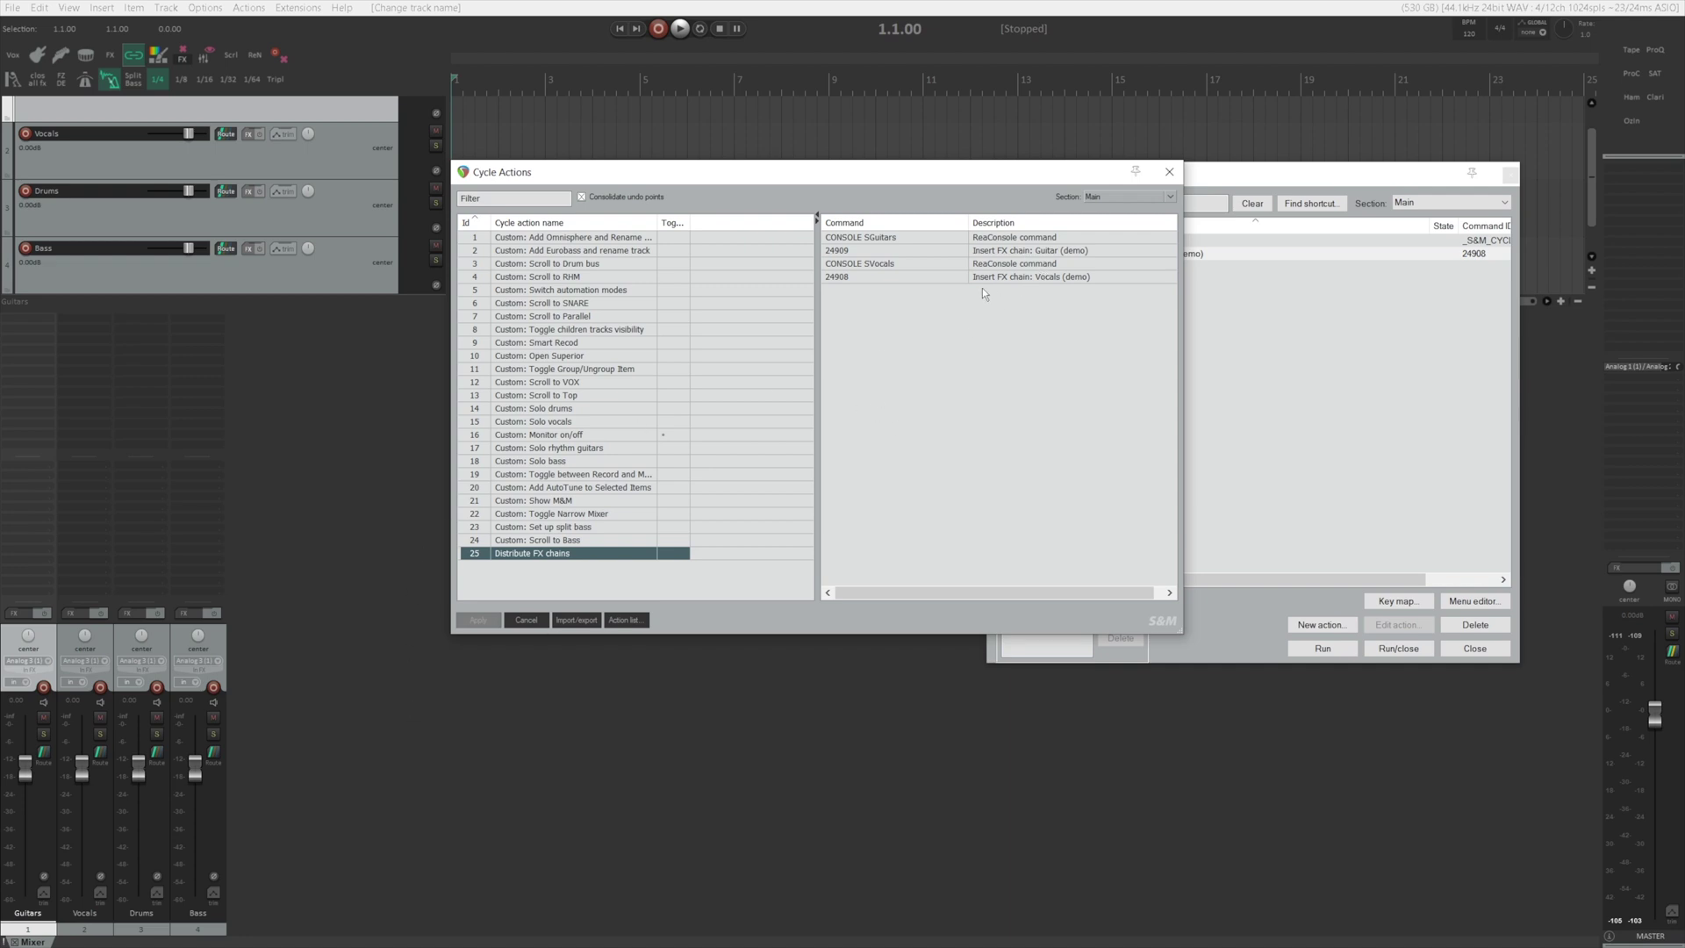
Step: Run the Distribute FX chains cycle action on the named tracks and close the Reaxis window of the Guitars track
{"action": "left_click", "coordinate": [891, 239]}
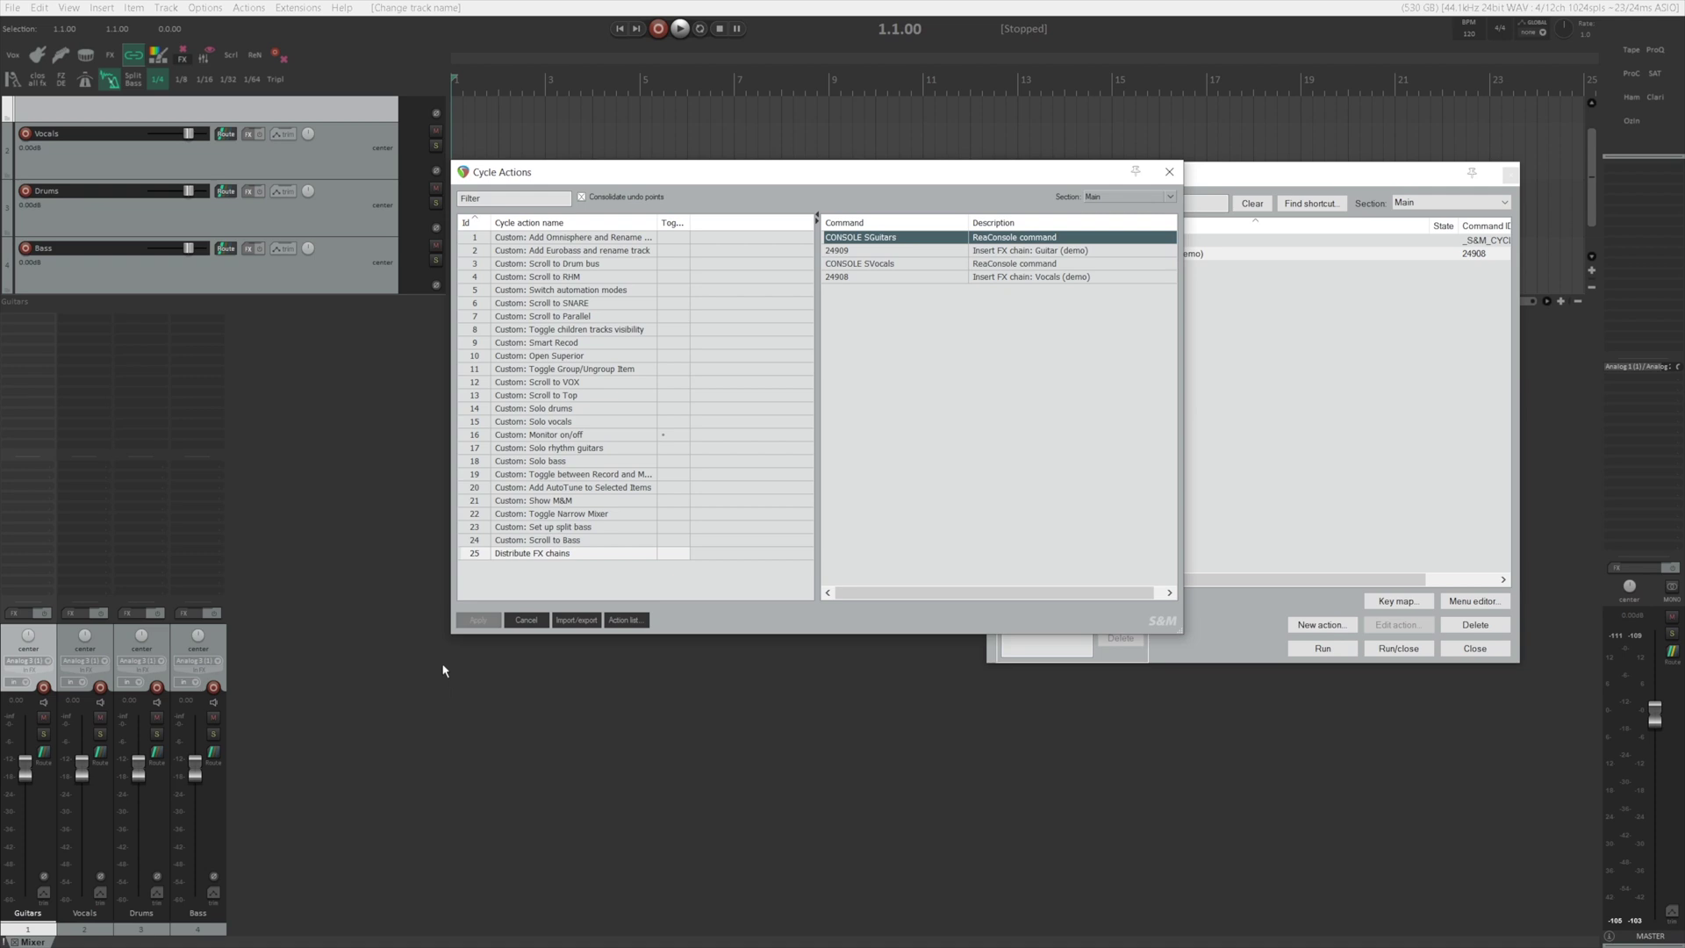
{"action": "right_click", "coordinate": [563, 554]}
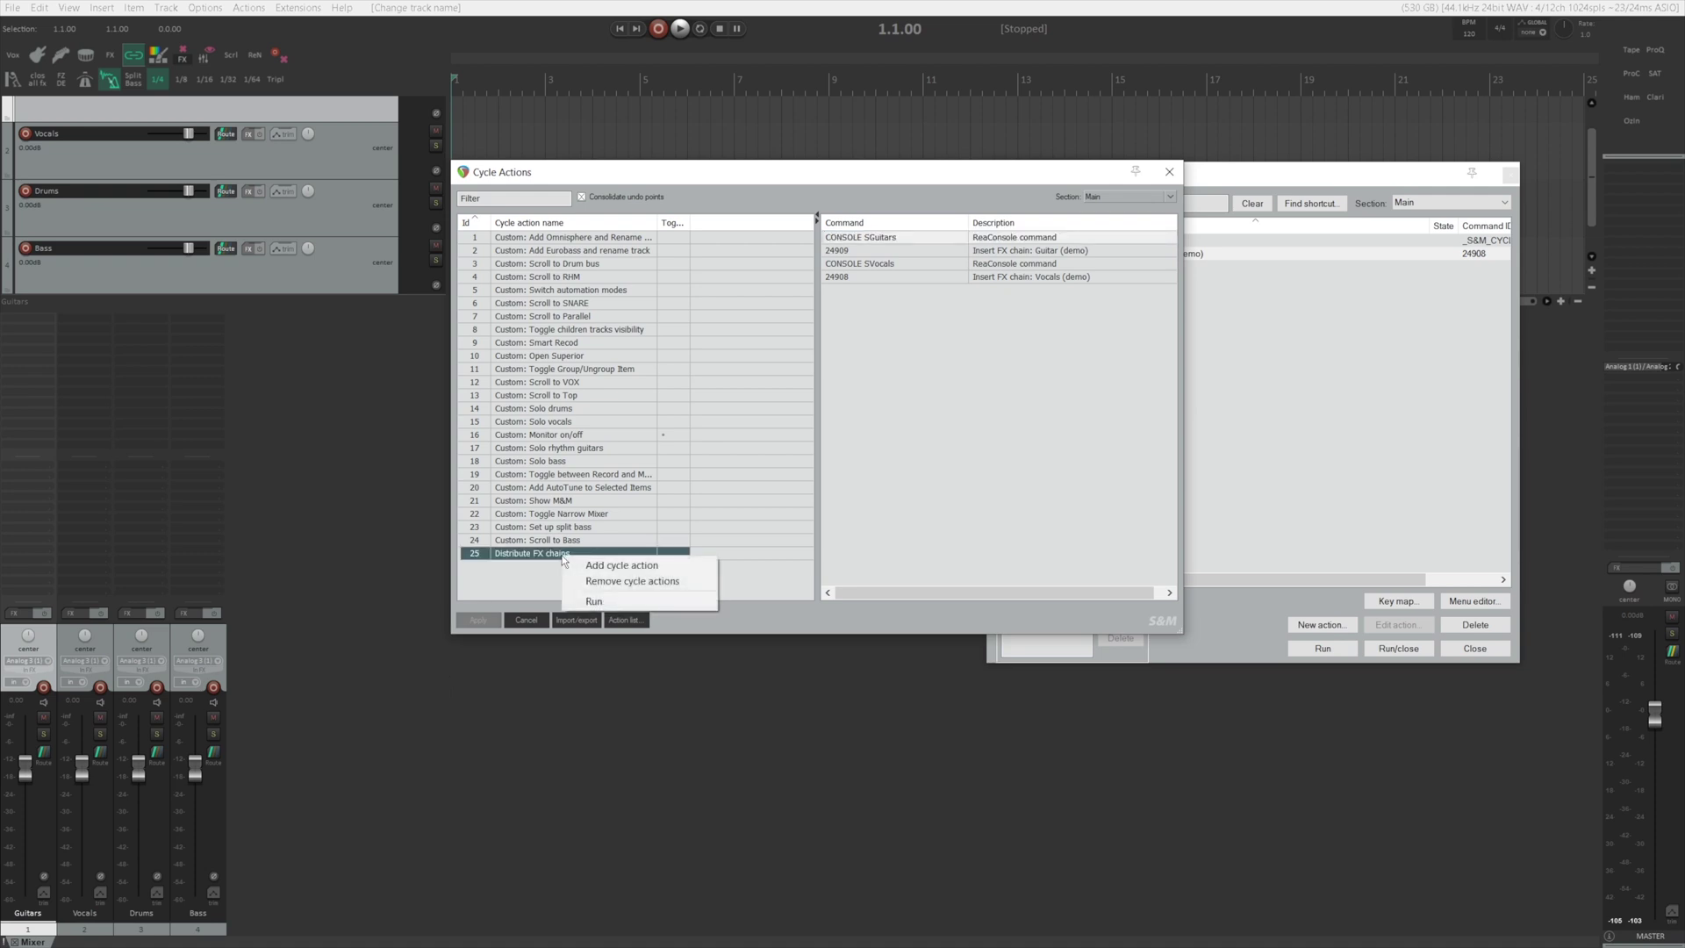
{"action": "left_click", "coordinate": [588, 602]}
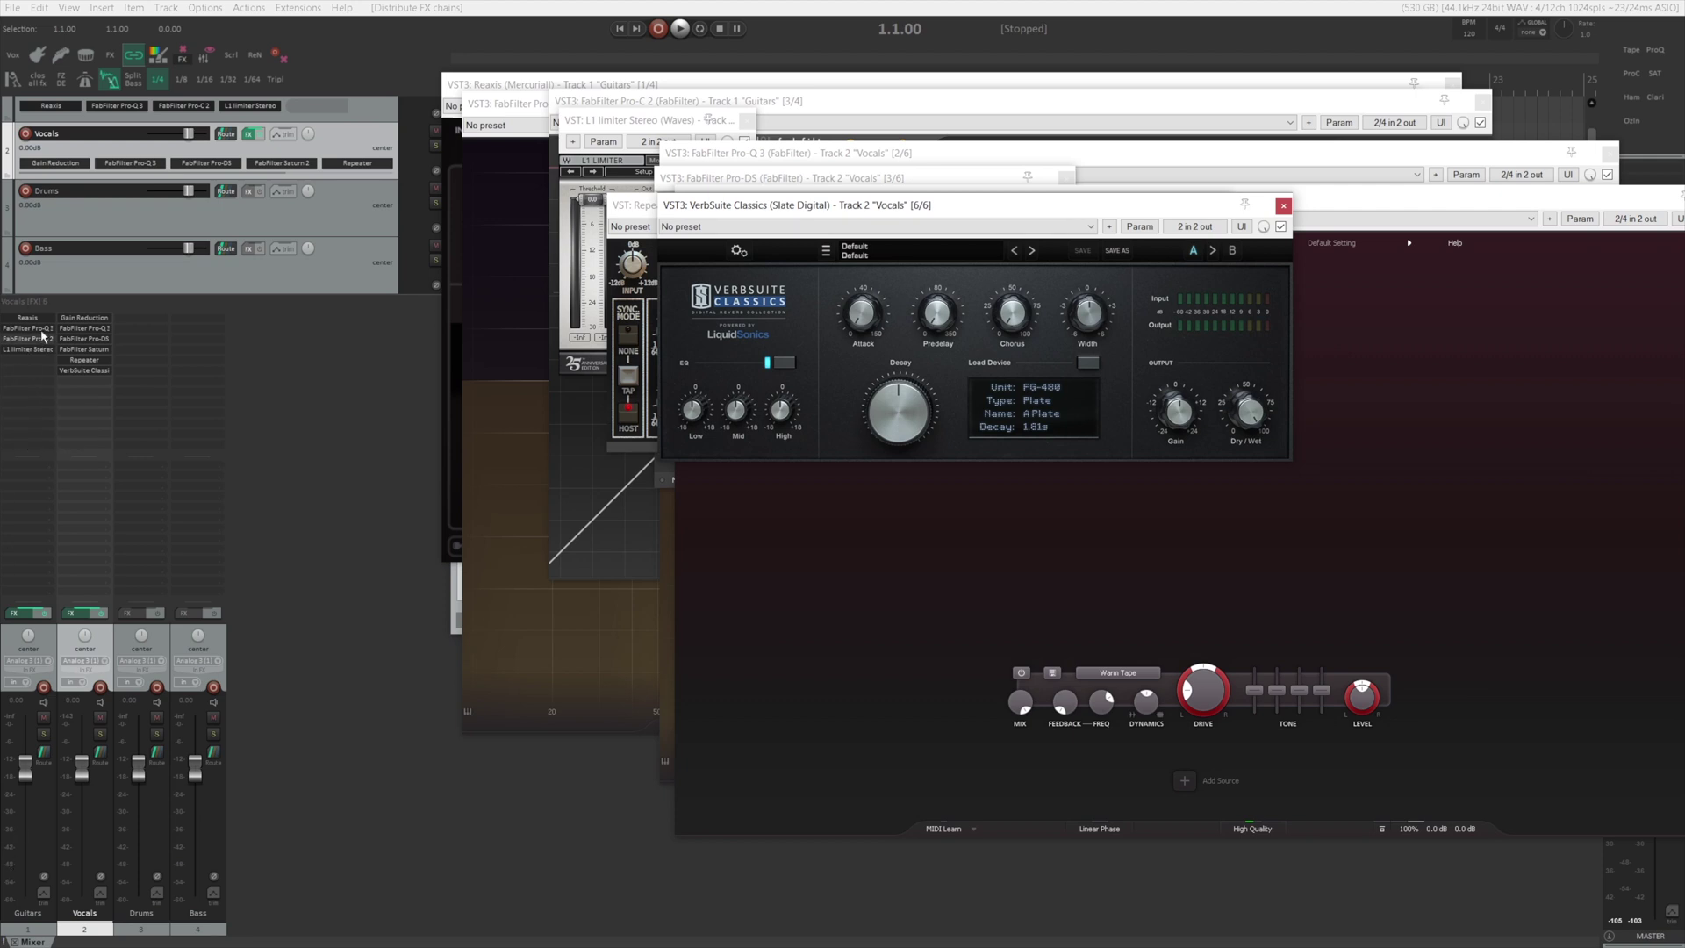
{"action": "left_click", "coordinate": [28, 318]}
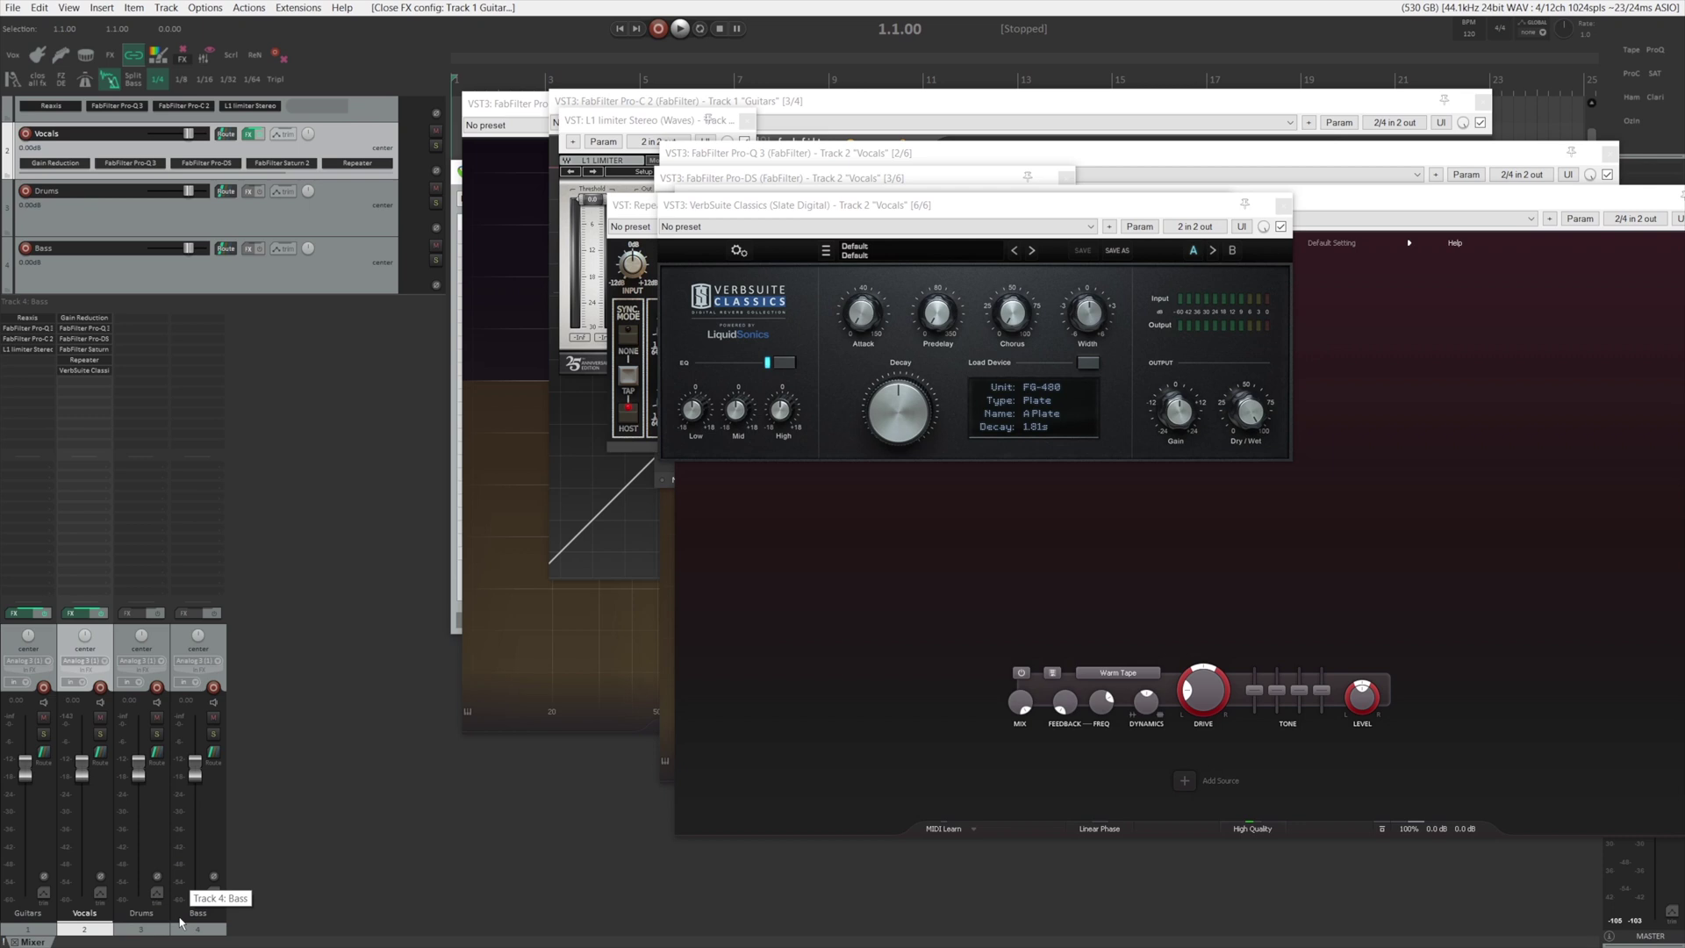
Step: Search the action list for "distri" and select the Distribute FX chains action
{"action": "key", "text": "shift+slash"}
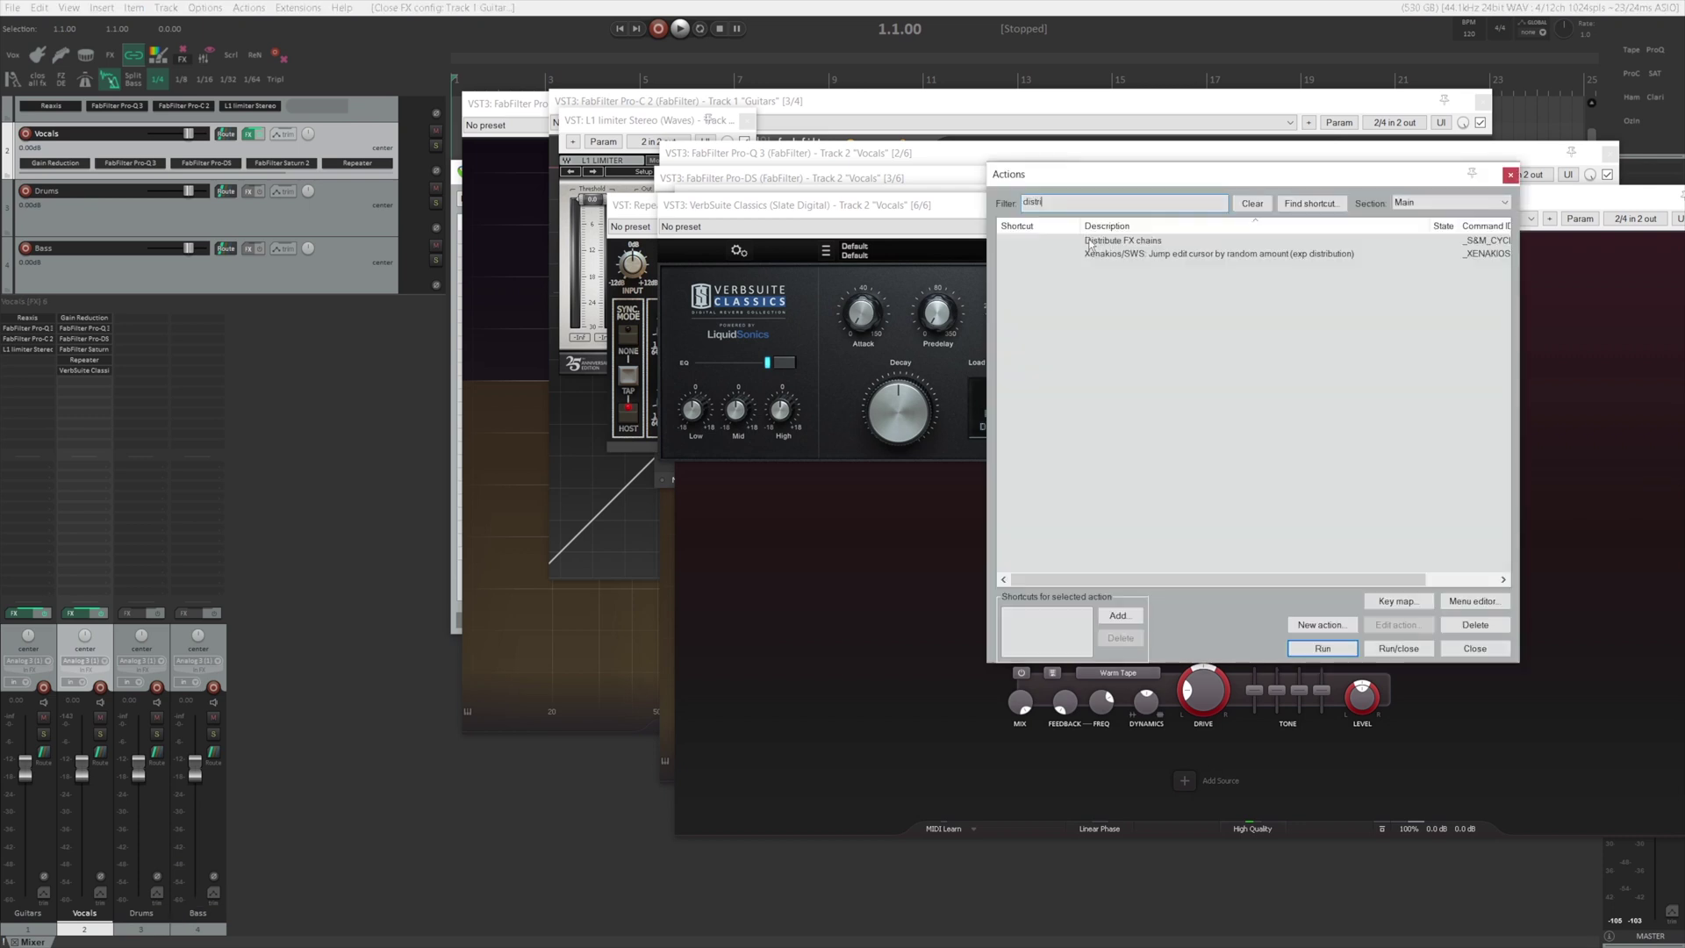
{"action": "left_click", "coordinate": [1093, 244]}
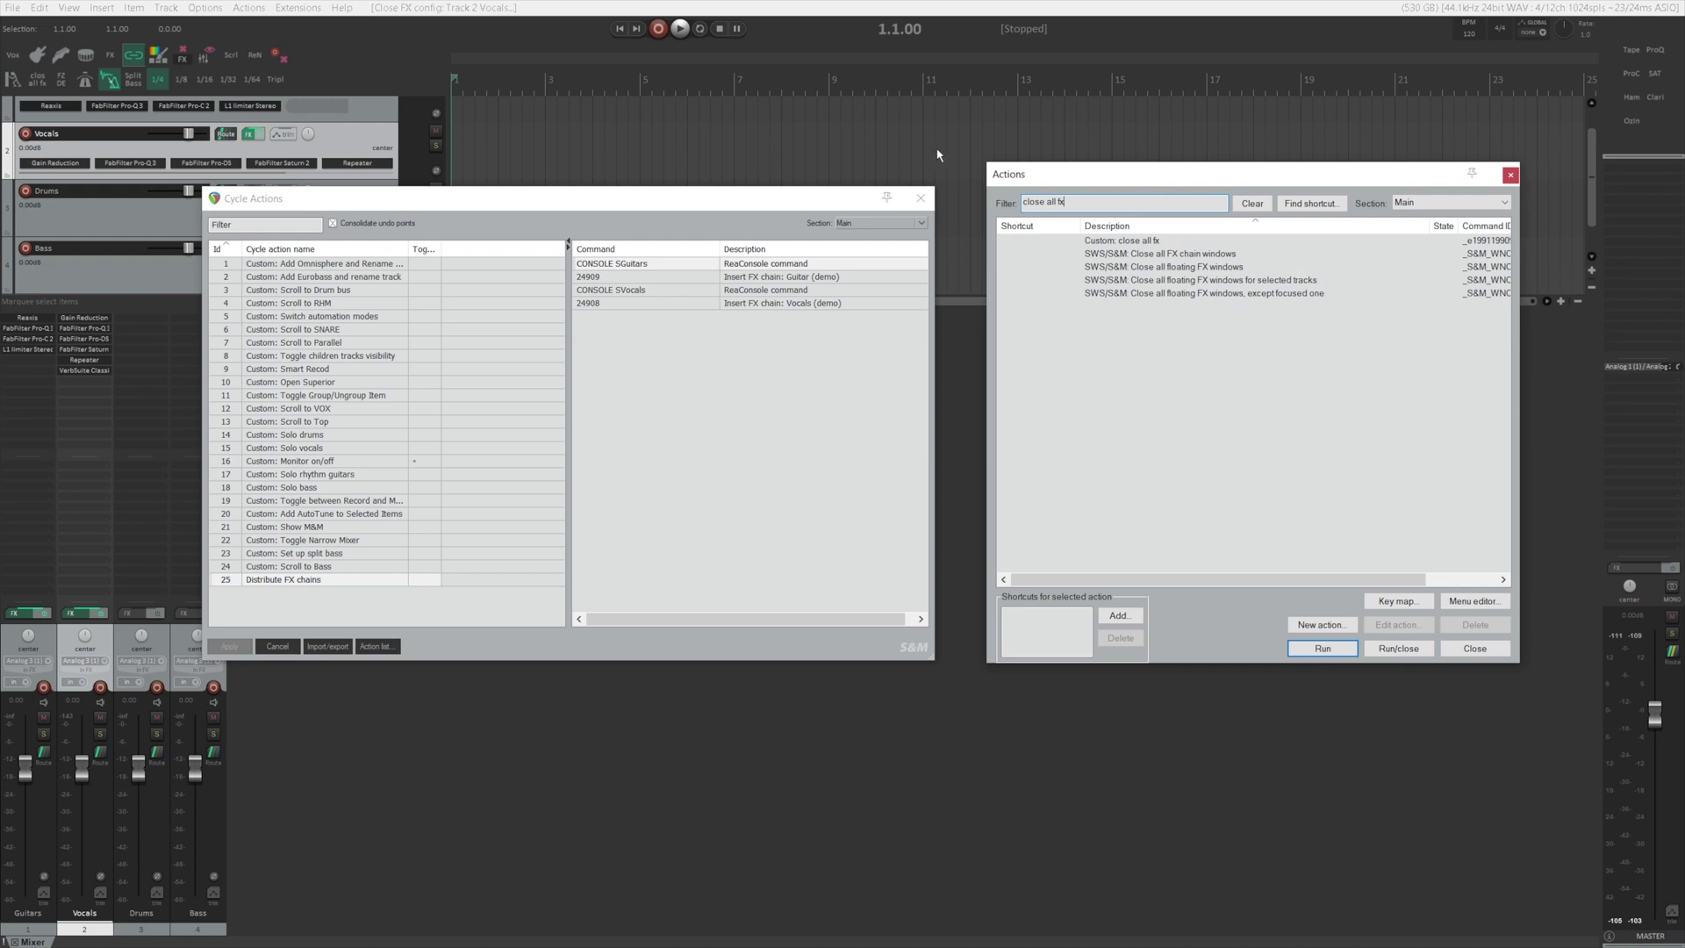
Step: Append the SWS/S&M: Close all floating FX windows action to the end of the Distribute FX chains cycle action
{"action": "left_click", "coordinate": [1194, 268]}
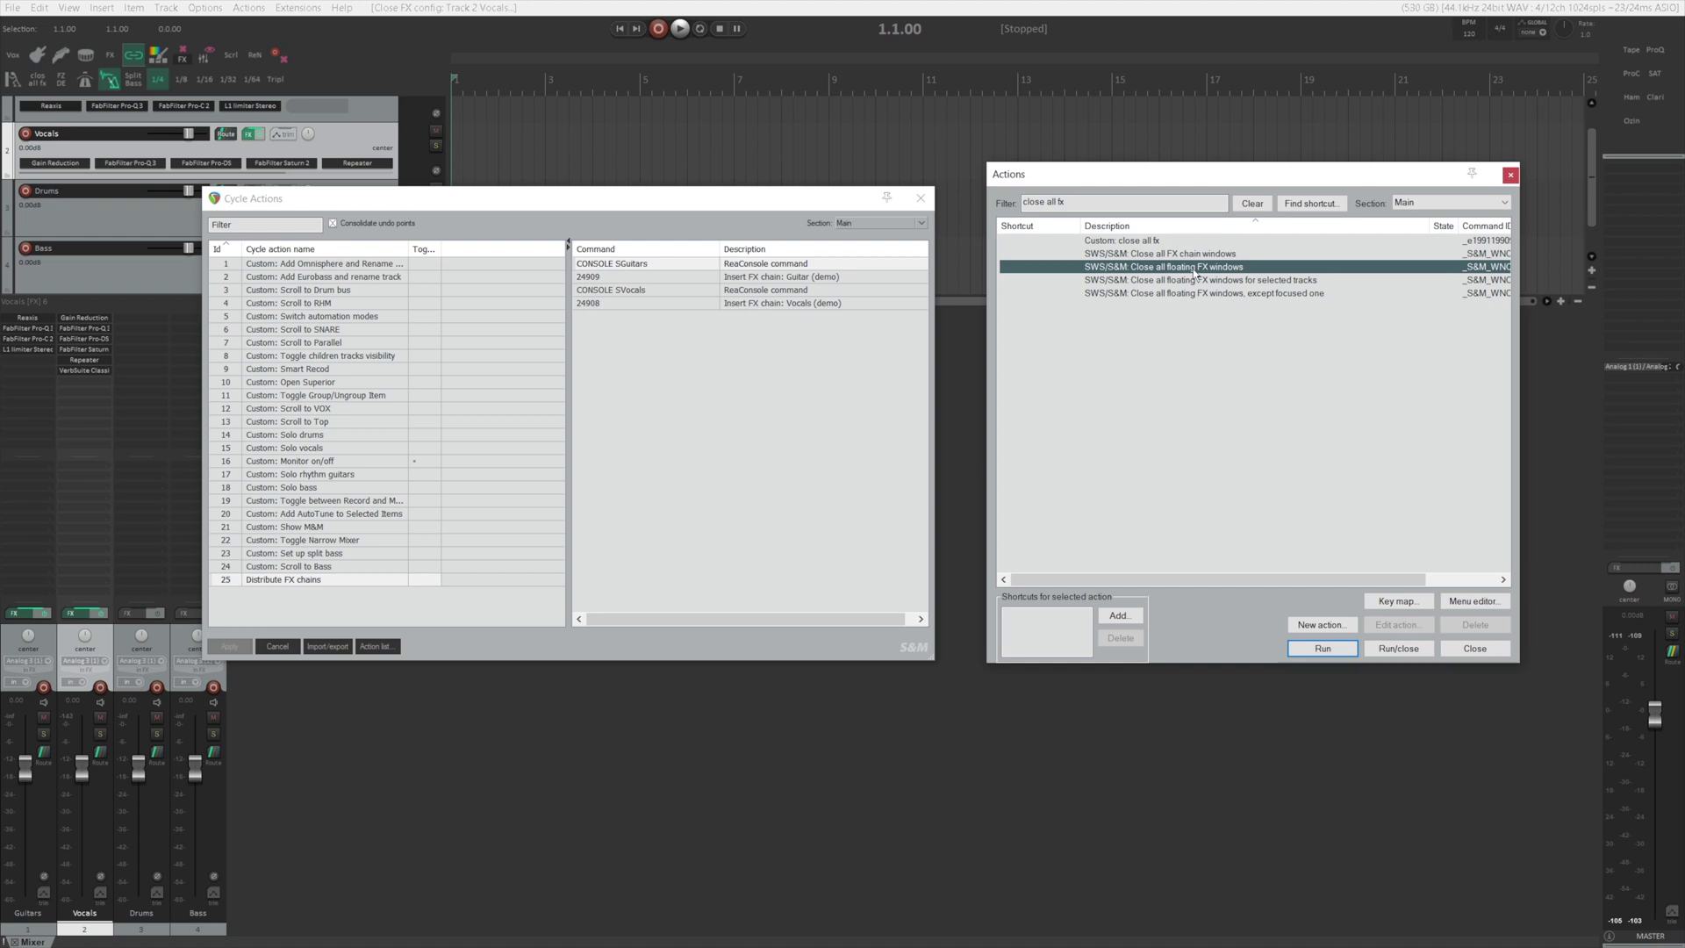
{"action": "right_click", "coordinate": [688, 344]}
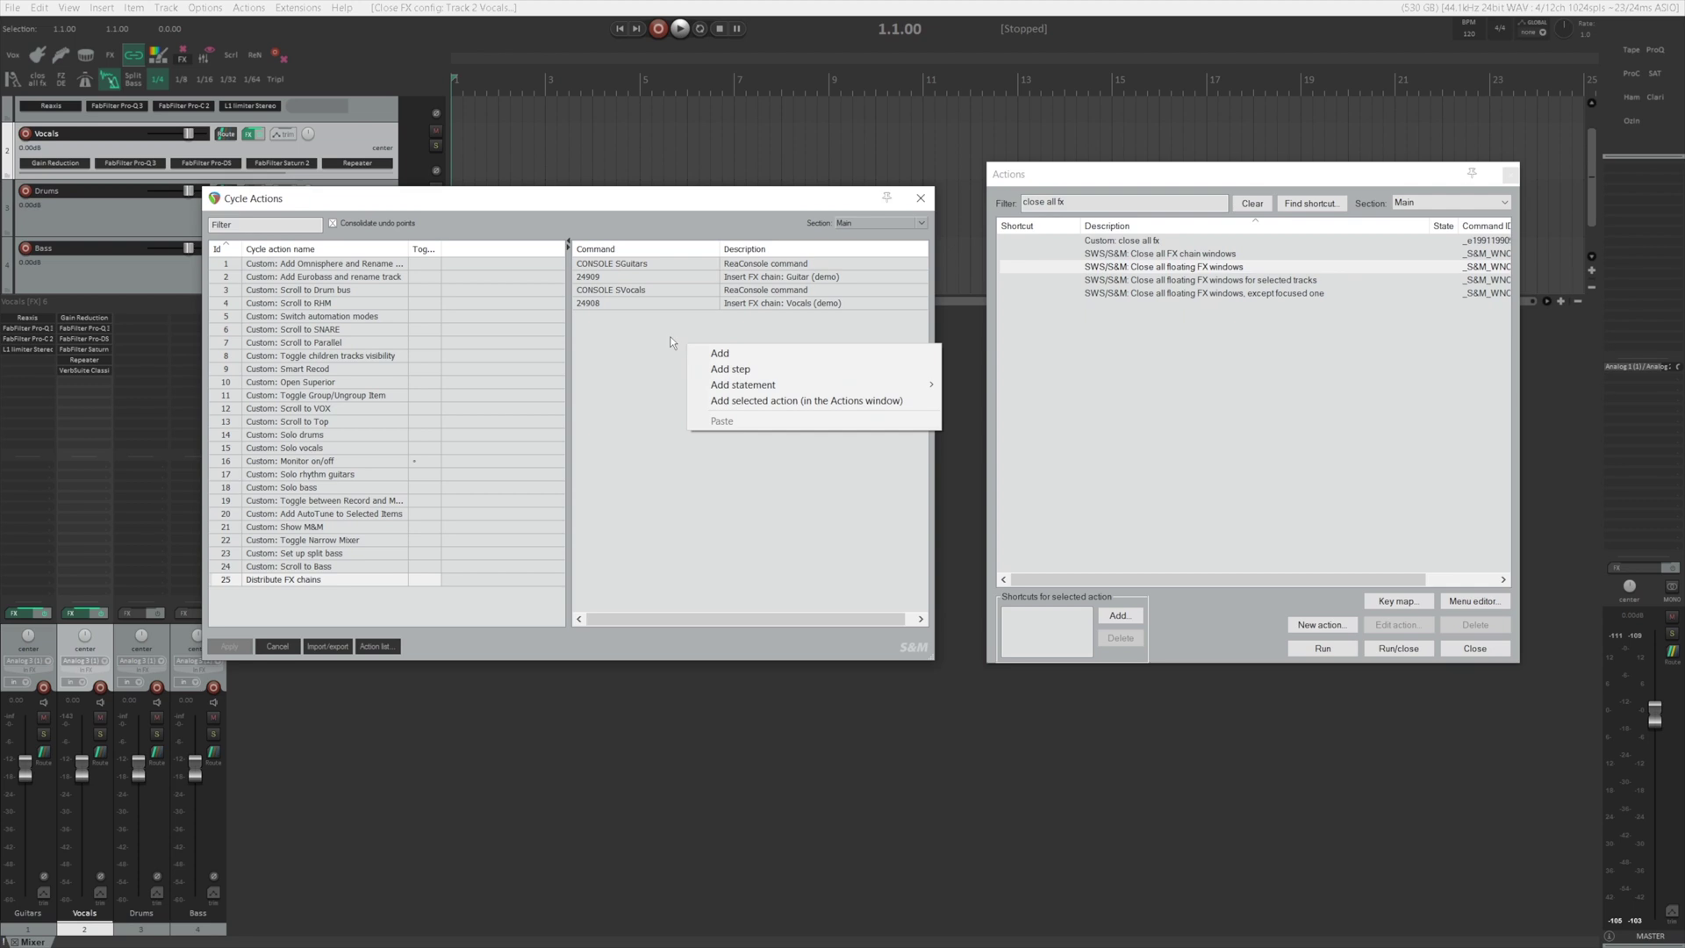
{"action": "left_click", "coordinate": [744, 401]}
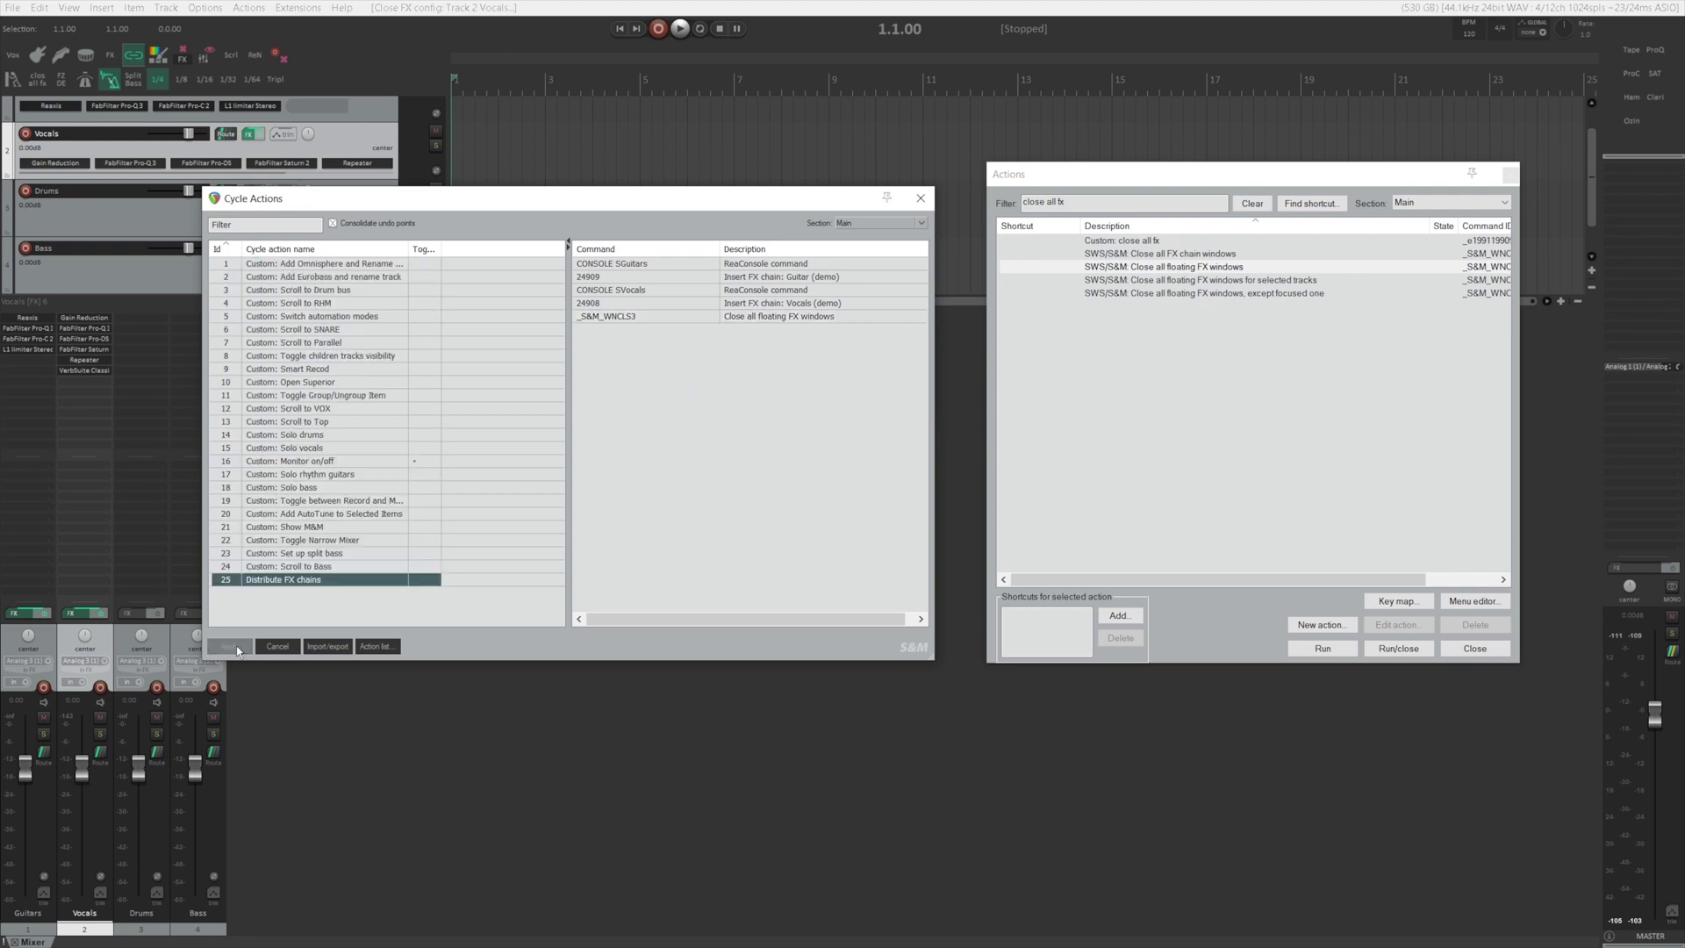
Step: Run the extended Distribute FX chains cycle action again on the emptied Guitars and Vocals tracks
{"action": "left_click", "coordinate": [291, 579]}
{"action": "right_click", "coordinate": [292, 579]}
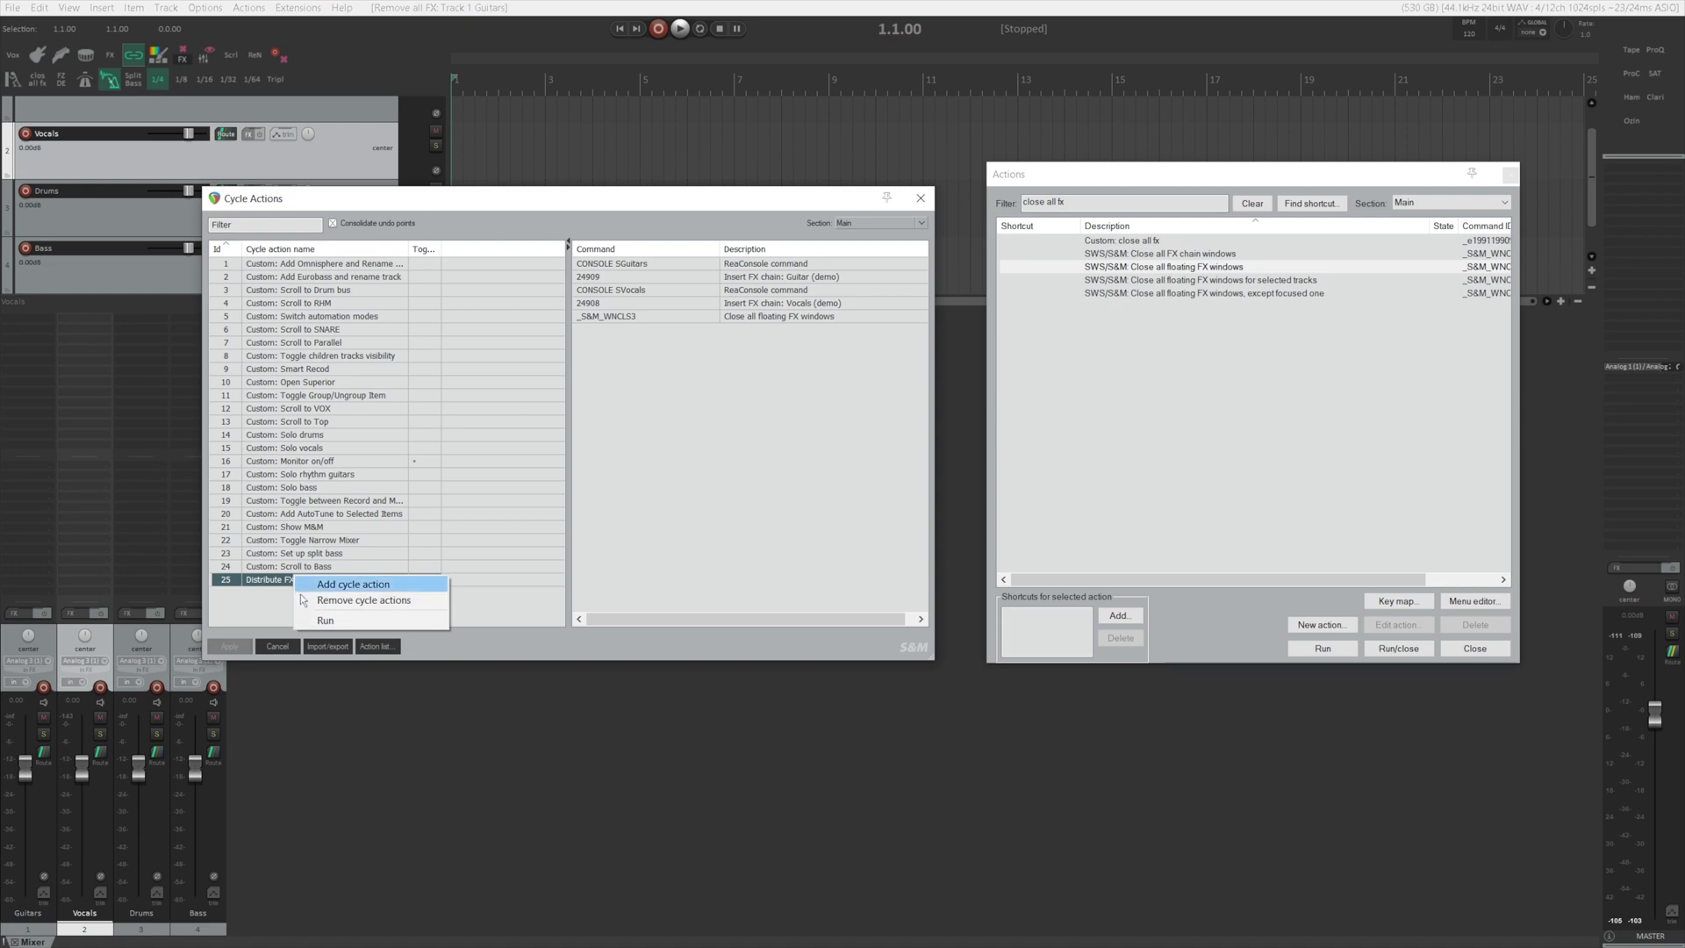
{"action": "left_click", "coordinate": [325, 621]}
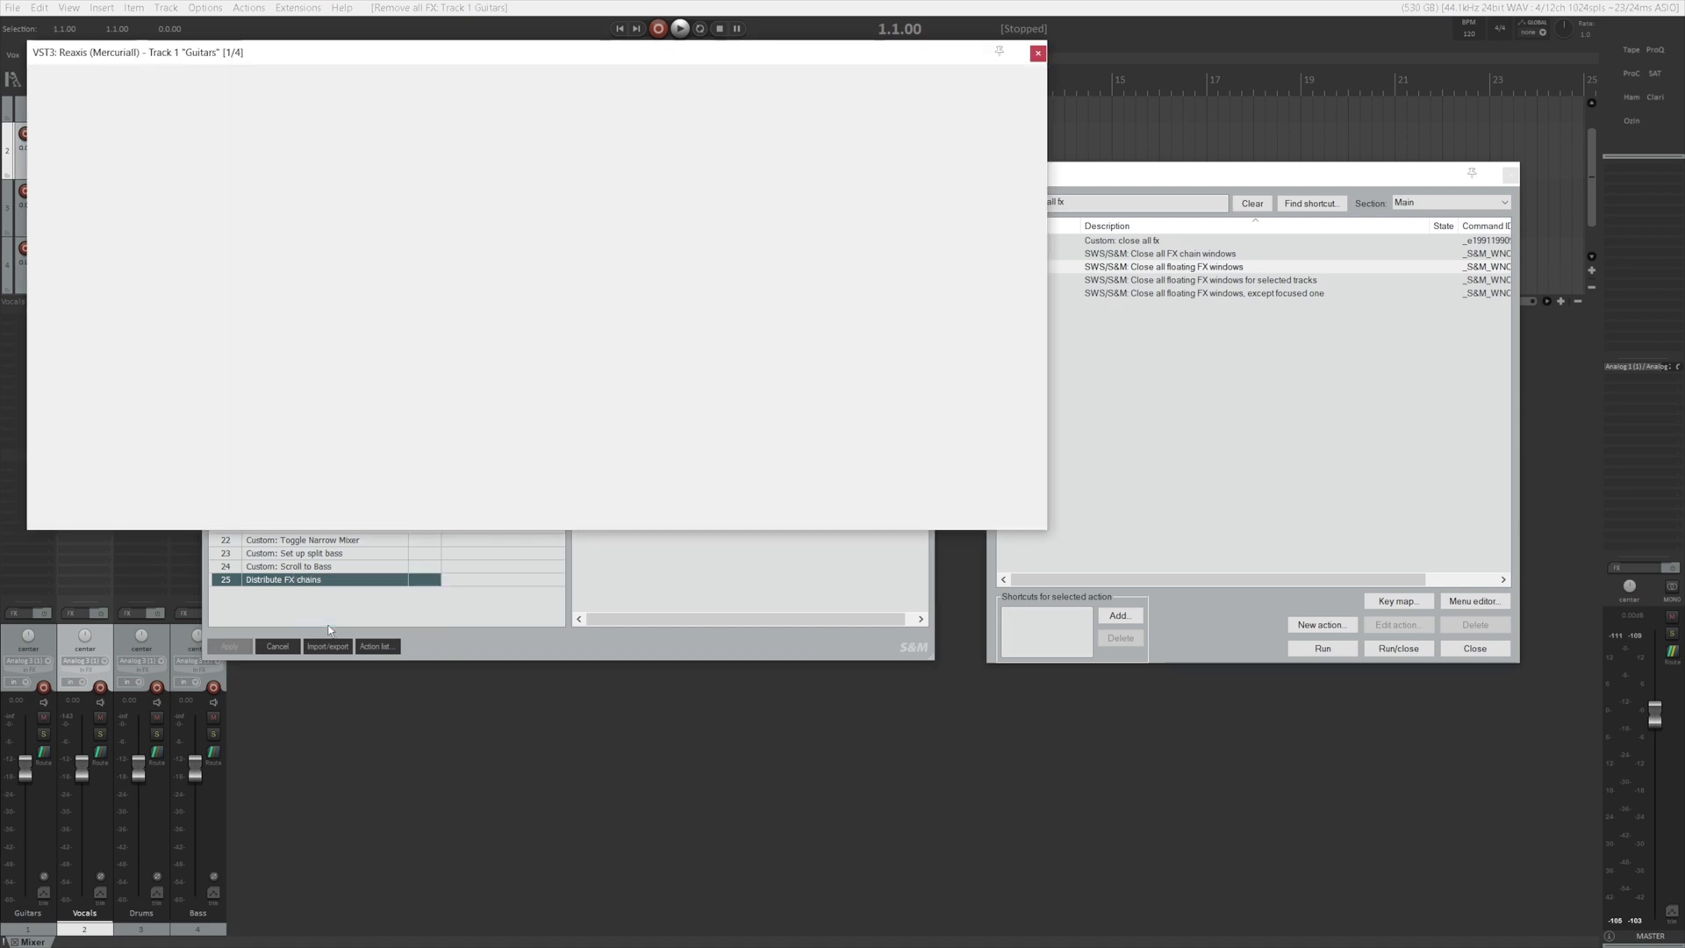